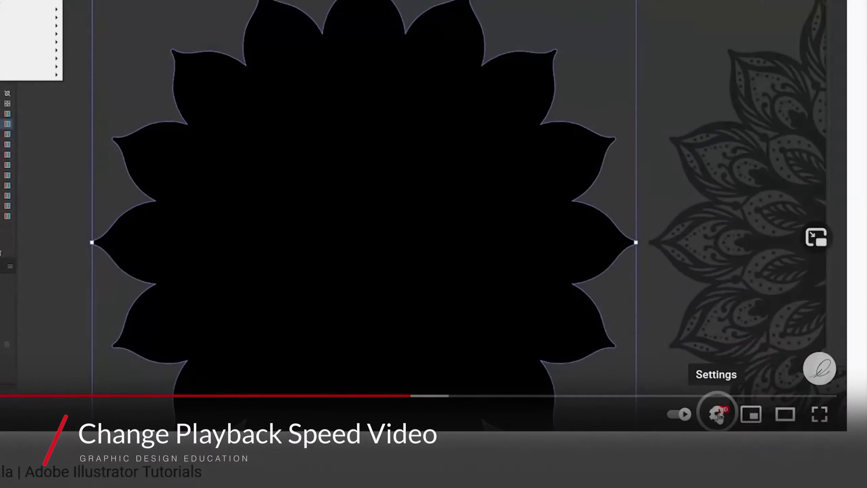
Step: Set the YouTube tutorial's playback speed to 0.5
click(716, 414)
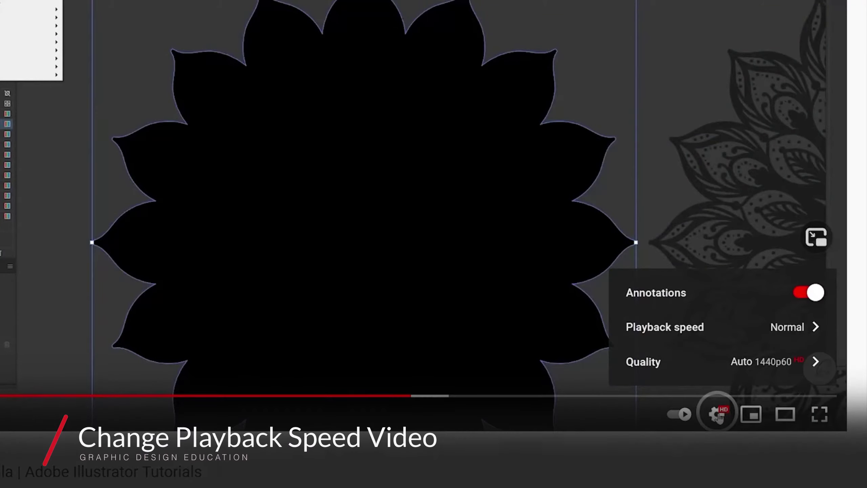
click(717, 337)
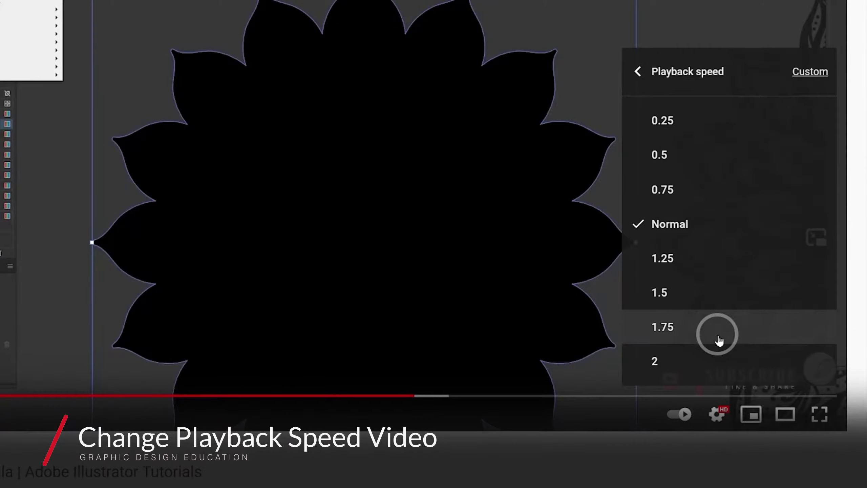
click(695, 155)
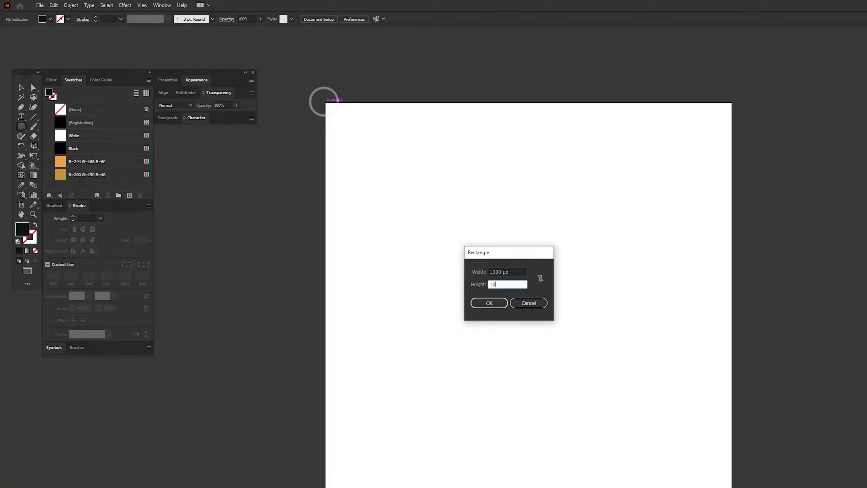
Step: Confirm the 1000×1000 px dark square, then create a star with Radius 1 280 and Radius 2 1144
key(Return)
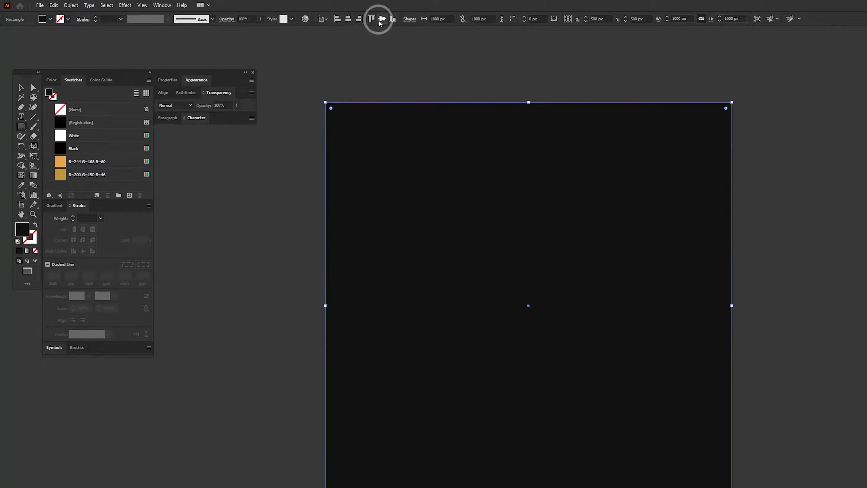
click(354, 97)
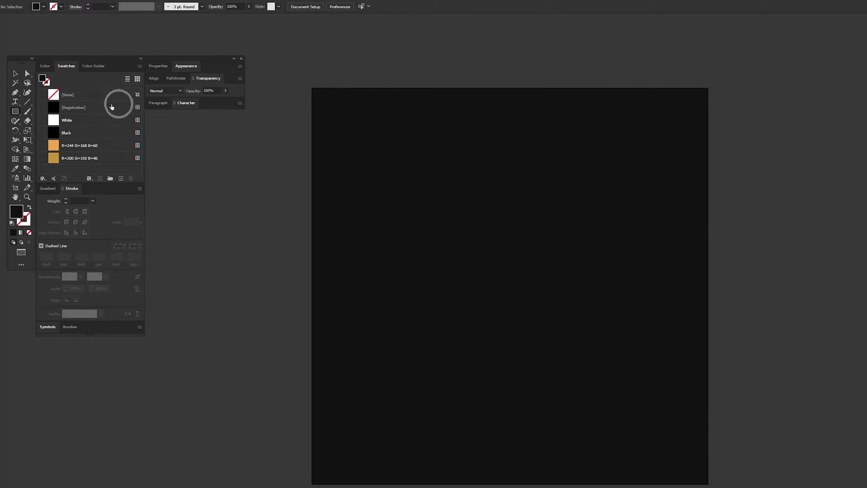
drag(13, 113, 75, 153)
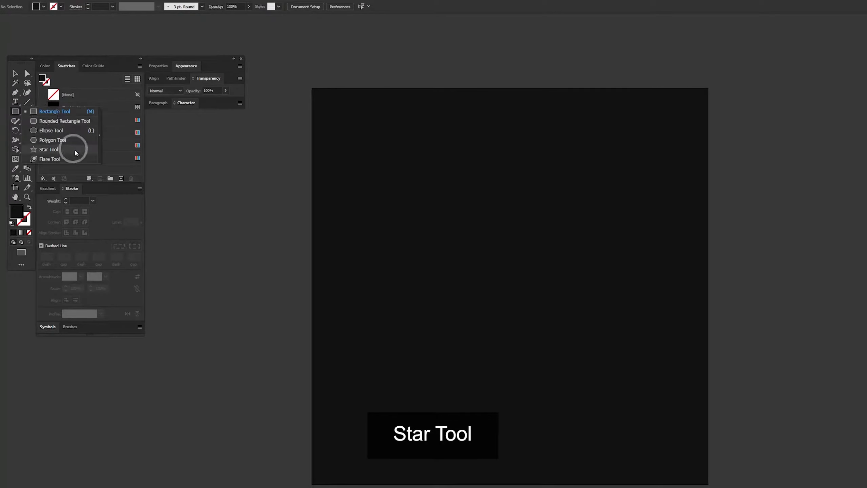
click(76, 149)
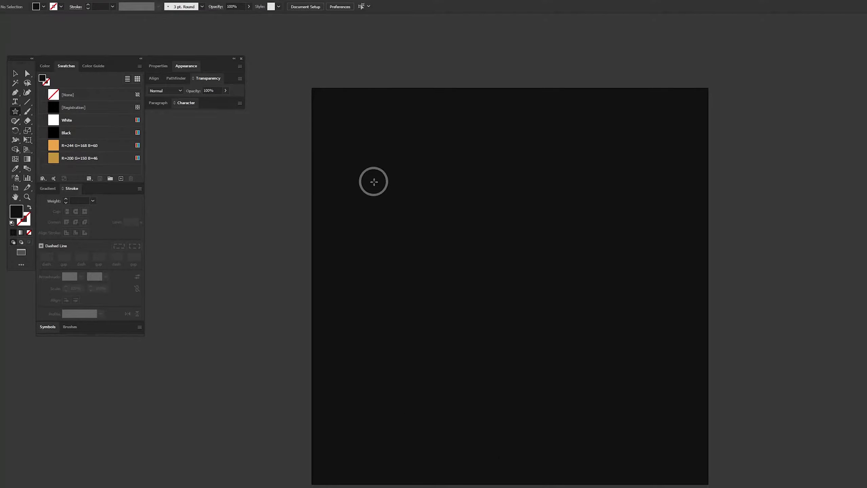
click(419, 190)
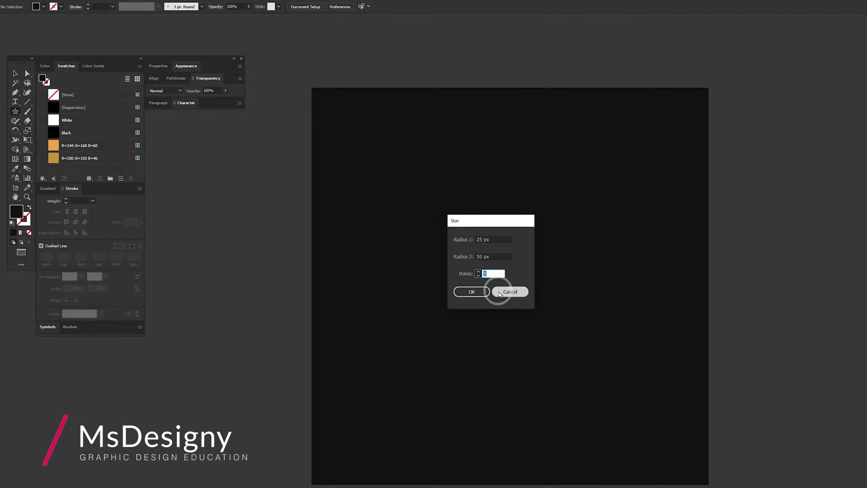
click(466, 237)
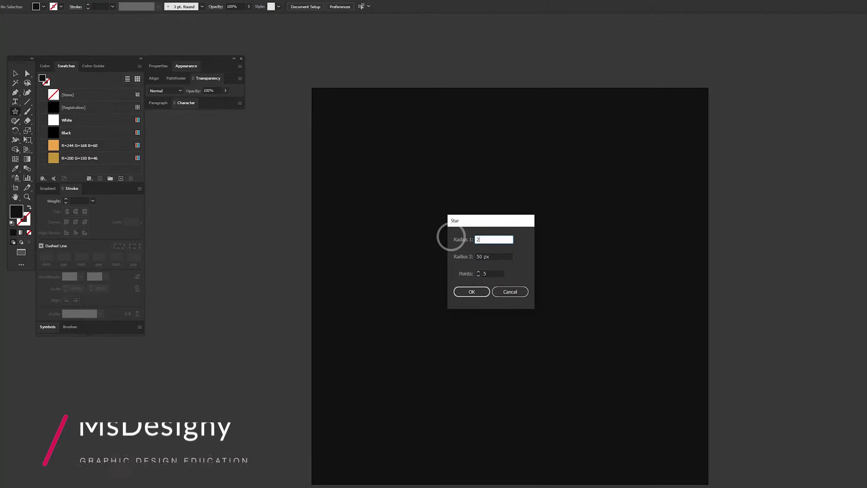
text(280)
key(Tab)
text(114)
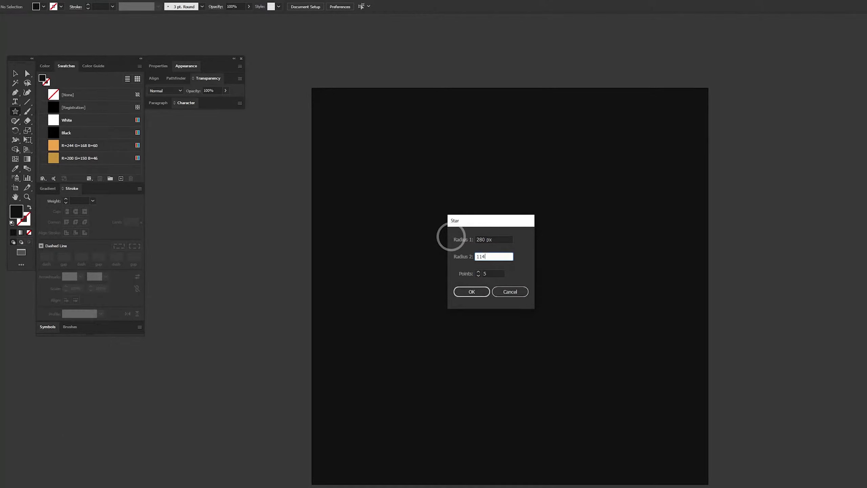
text(4)
key(Return)
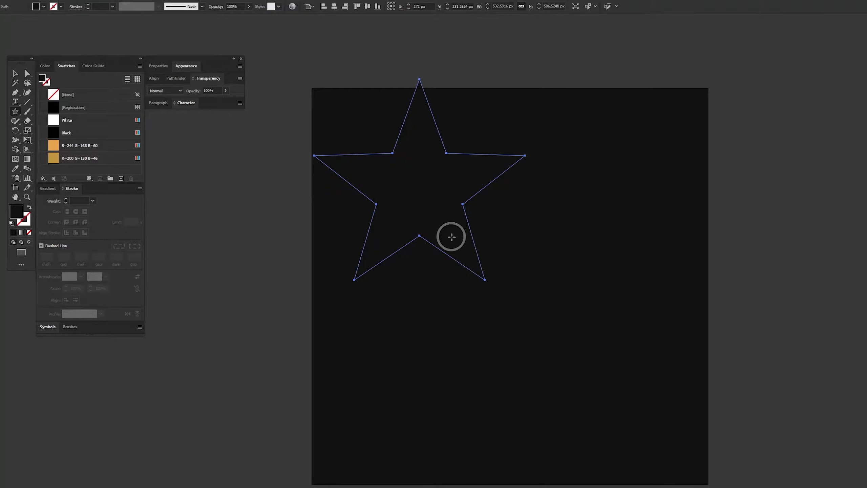
Step: Make the star an unfilled orange outline with round joins
click(29, 207)
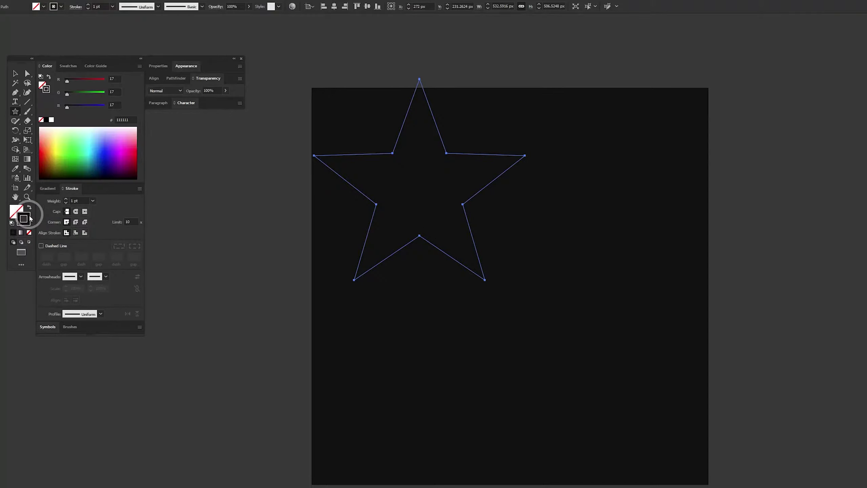
click(67, 66)
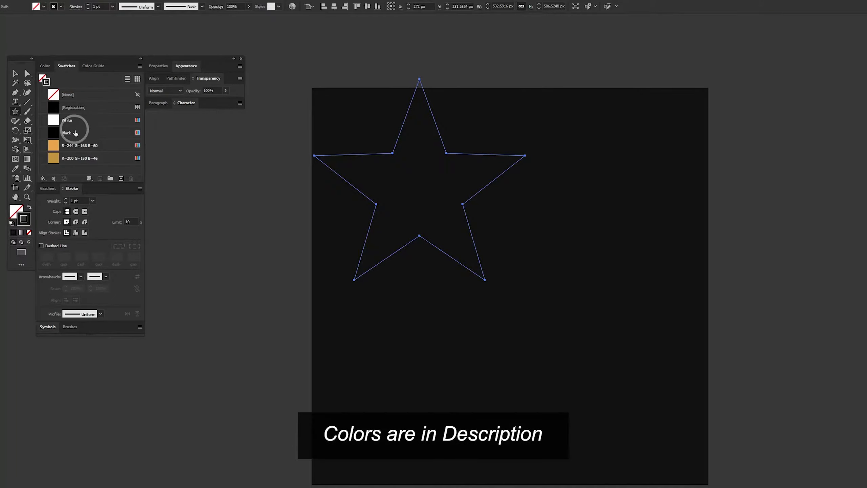
click(79, 145)
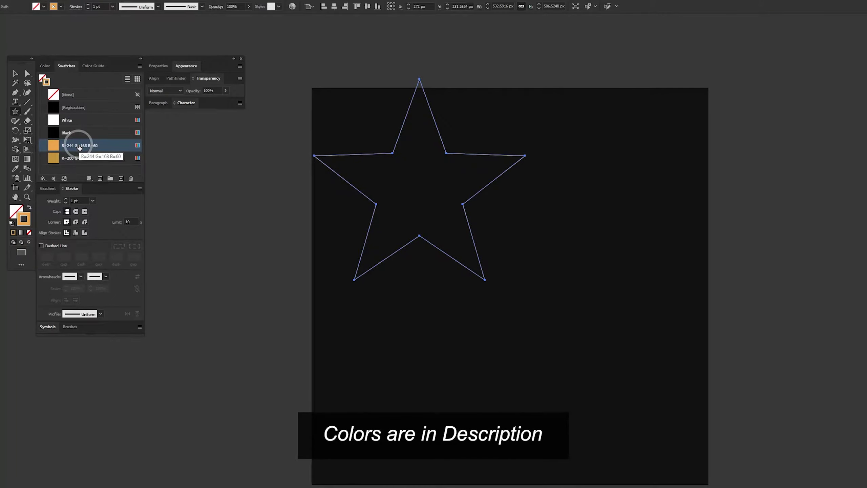
click(75, 222)
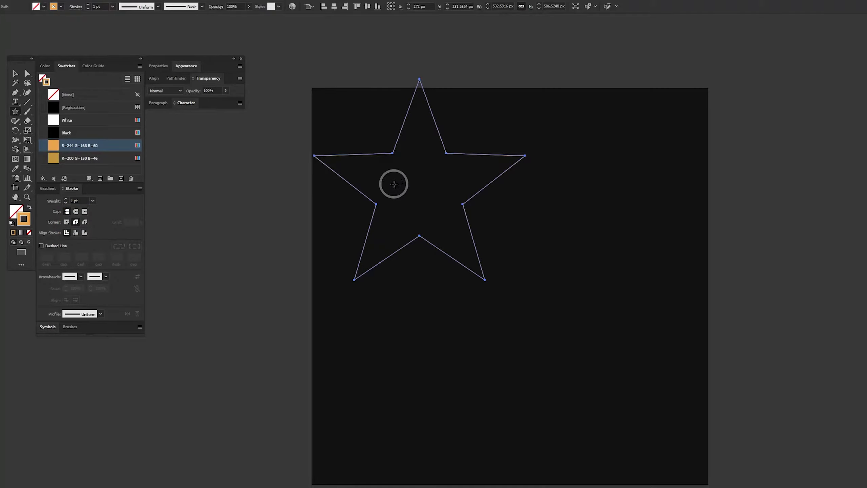
Step: Centre the star horizontally and vertically on the artboard, then reselect it
key(v)
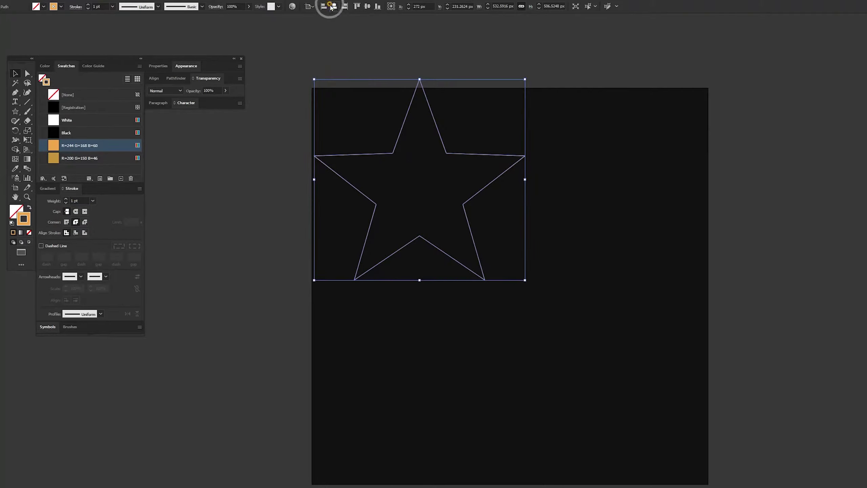
click(332, 6)
click(367, 6)
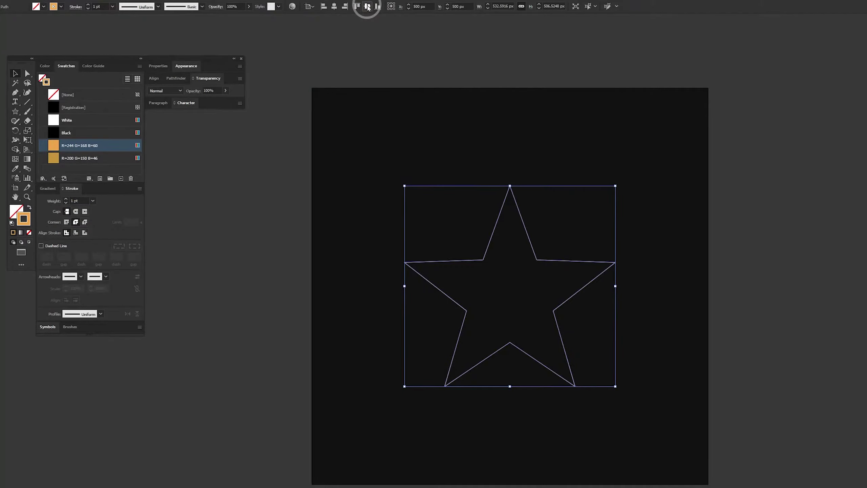
click(354, 150)
click(421, 266)
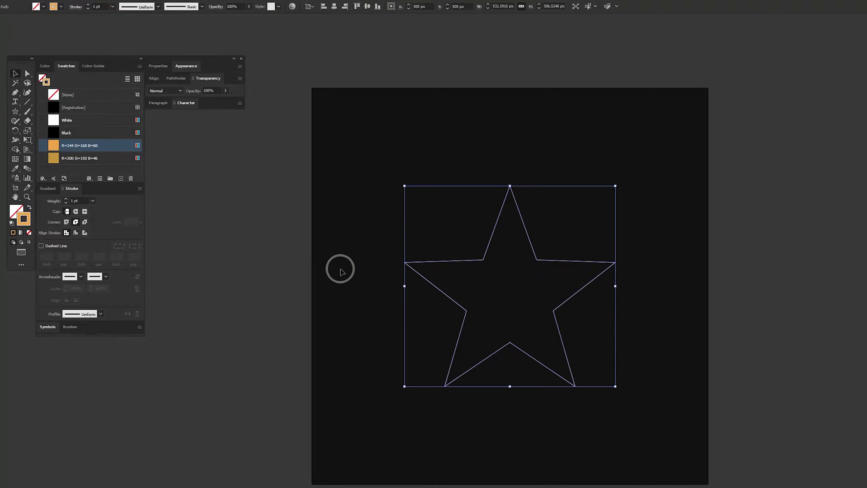
key(ctrl+shift+b)
click(341, 268)
key(ctrl+plus)
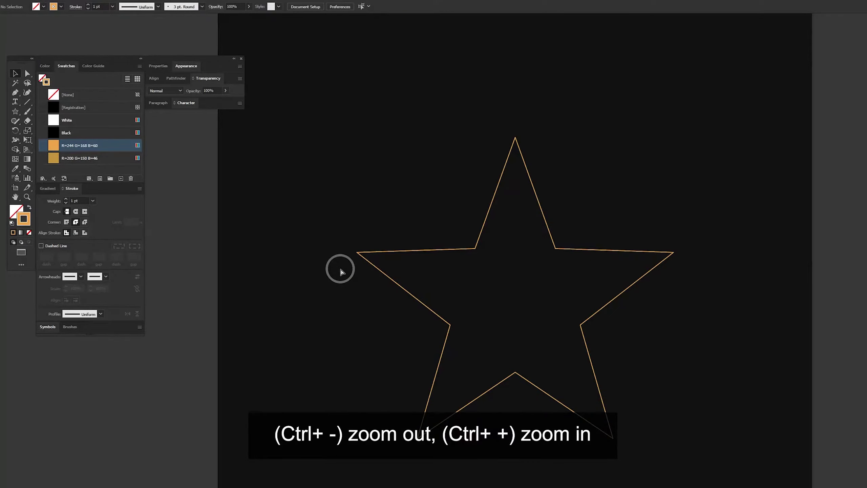
key(ctrl+a)
drag(341, 269, 275, 229)
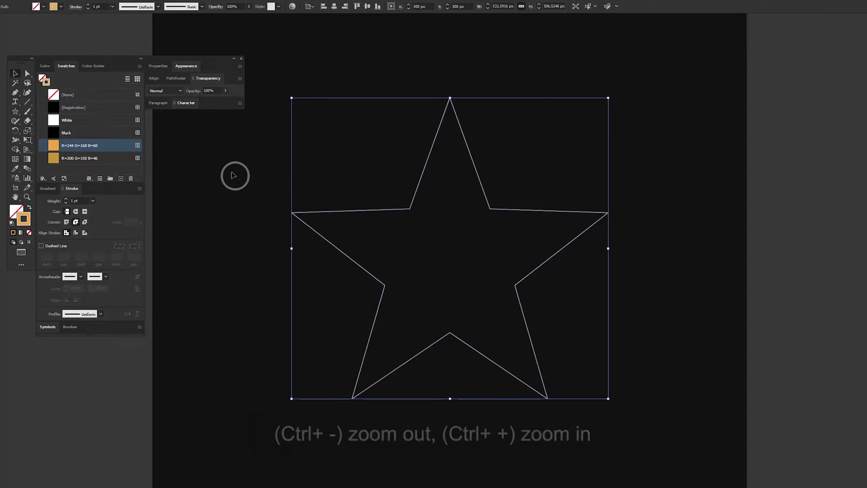
Step: Set the star to Screen blending at 60% opacity and lock it
click(165, 90)
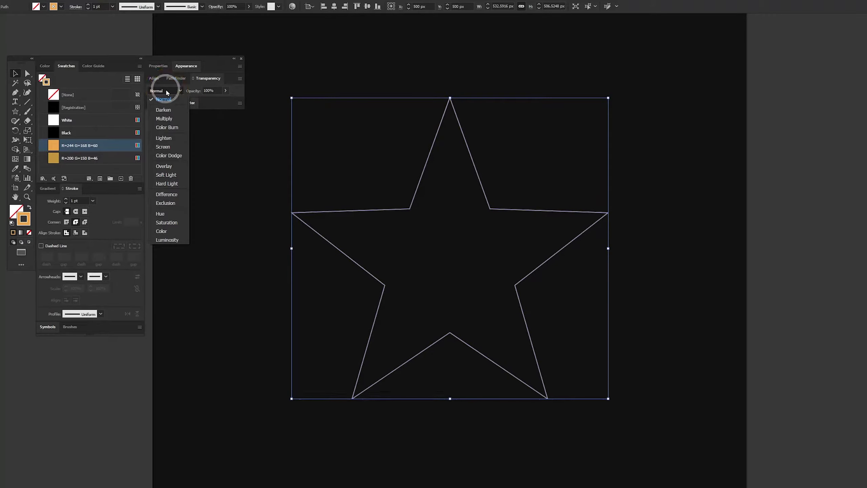
click(174, 147)
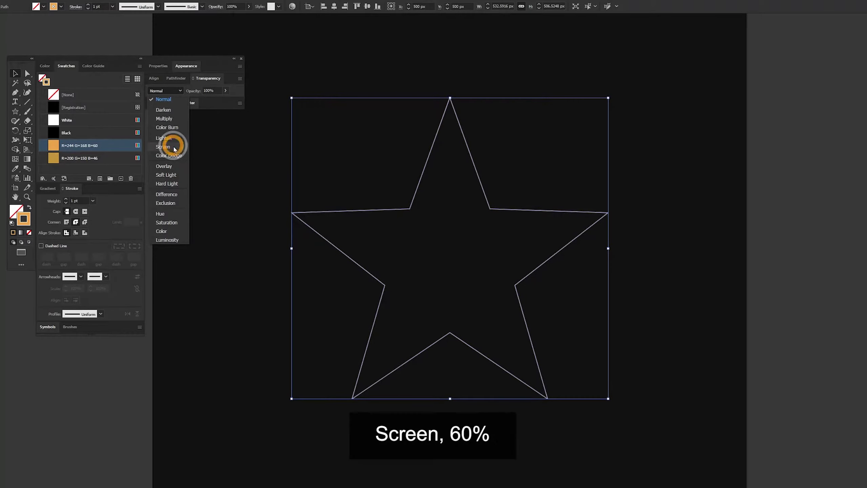
click(213, 88)
text(60)
key(Return)
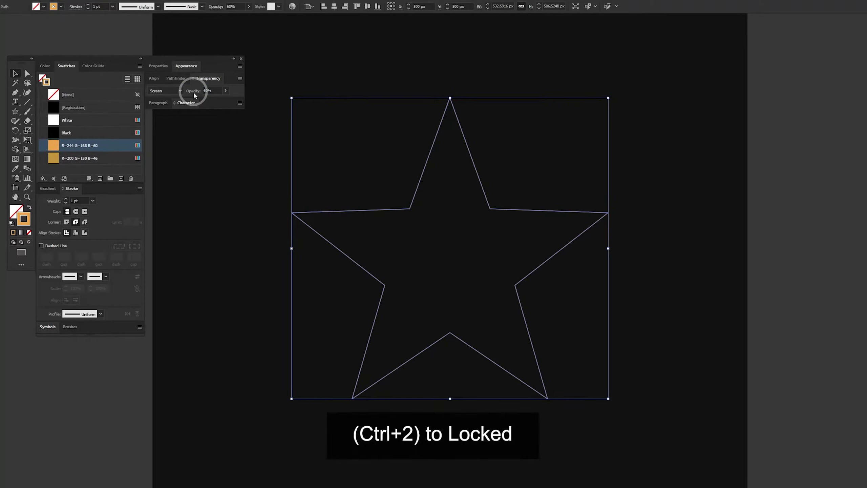
key(ctrl+2)
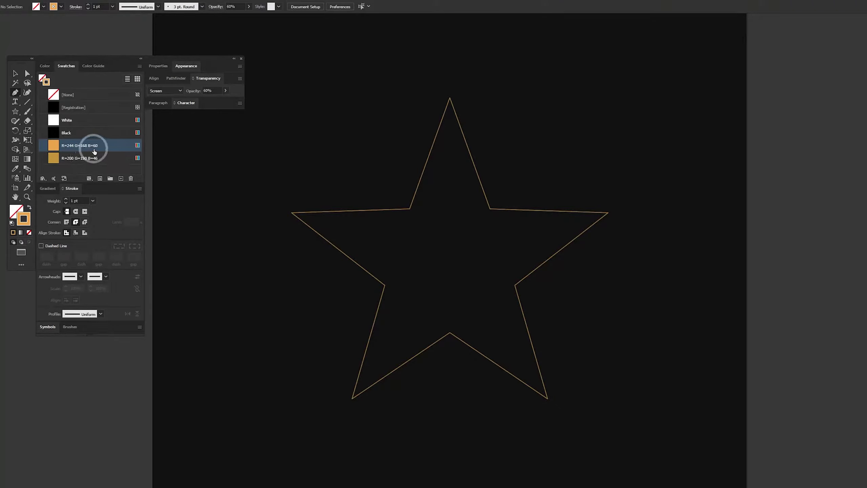
Step: With the Pen tool, draw the first triangular facet across the star's left arm
click(15, 92)
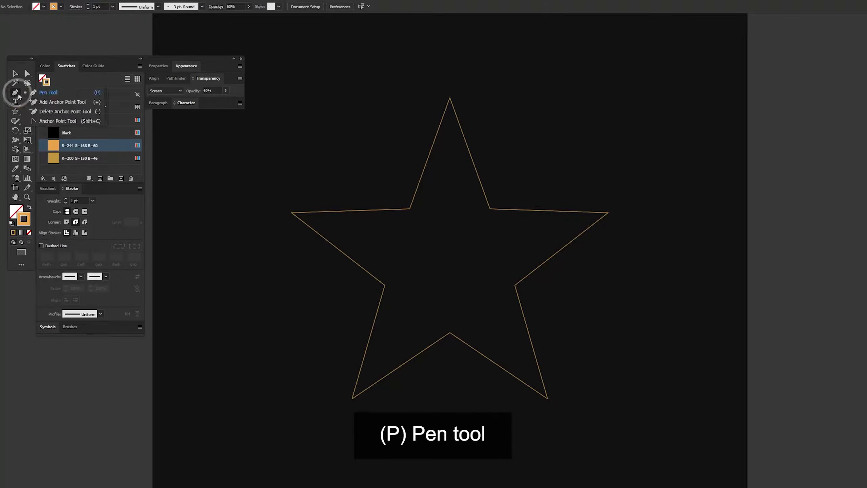
click(82, 94)
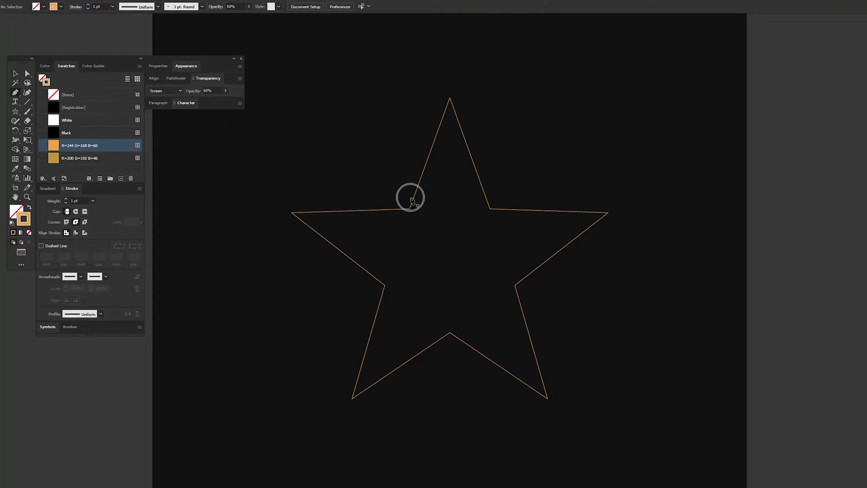
key(ctrl+plus)
drag(263, 170, 382, 196)
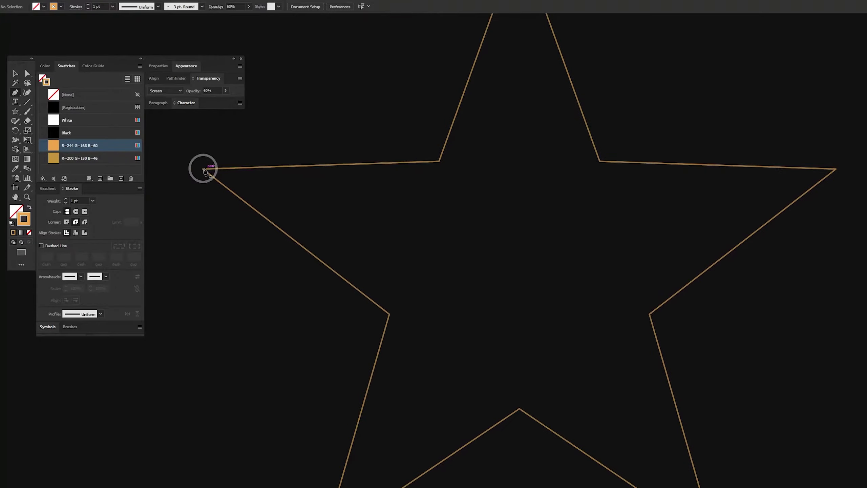
drag(359, 164, 352, 202)
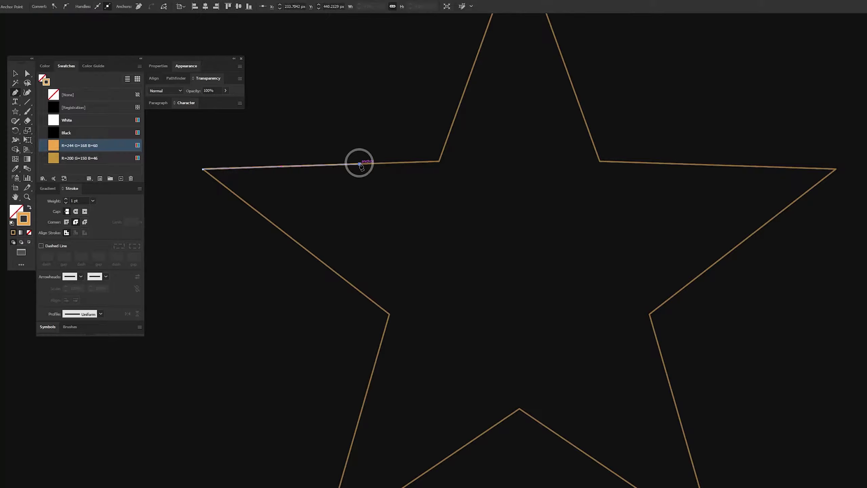
click(327, 205)
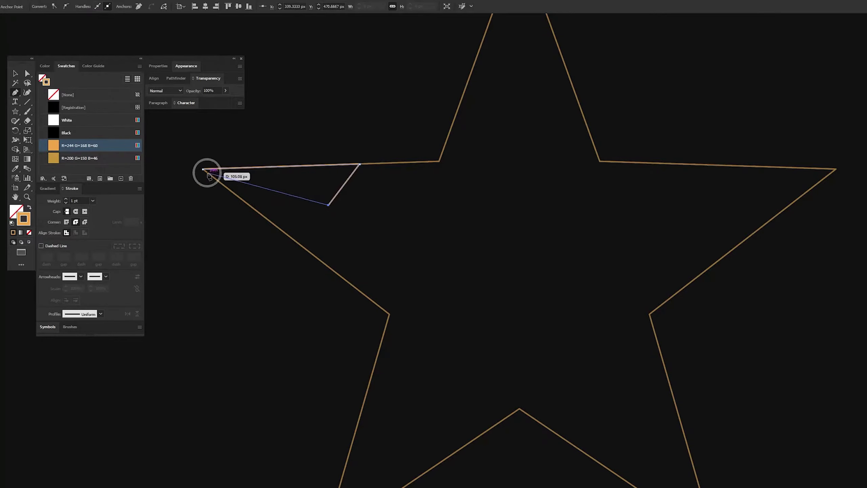
click(330, 270)
mouse_move(328, 205)
mouse_down()
mouse_move(404, 273)
mouse_move(427, 281)
mouse_up()
click(428, 281)
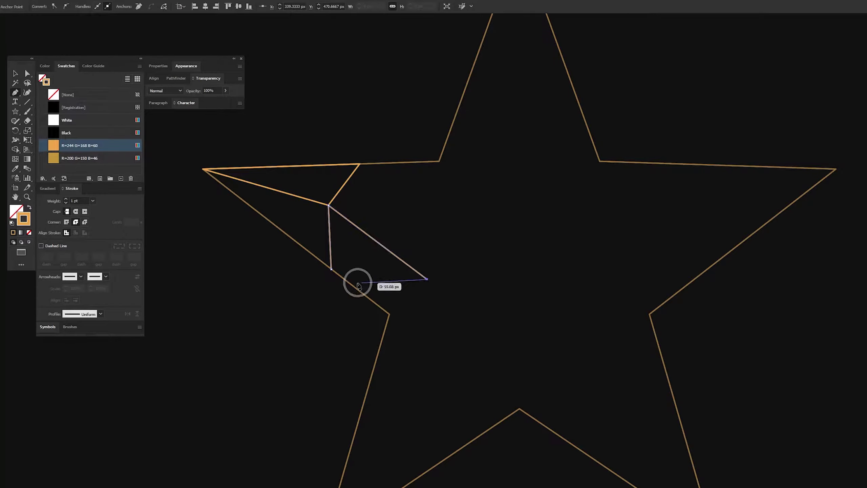
click(331, 269)
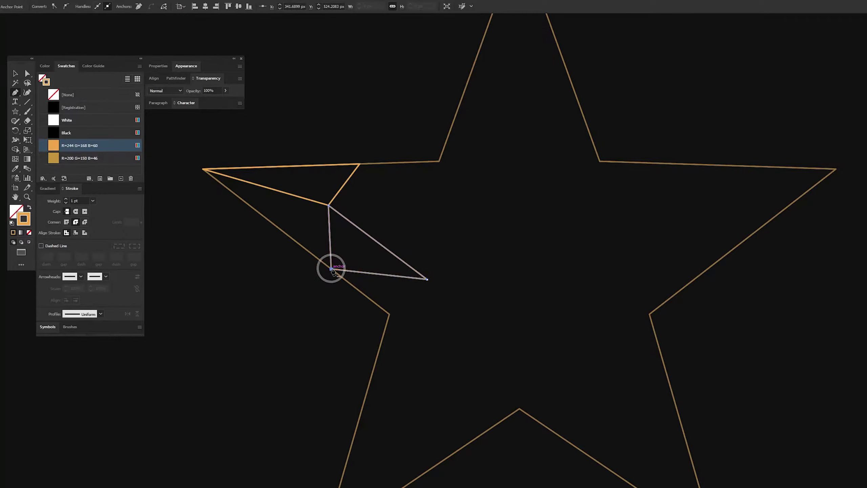
Step: Add left-arm facets linking the left edge to the upper-left inner corner
click(271, 224)
click(327, 205)
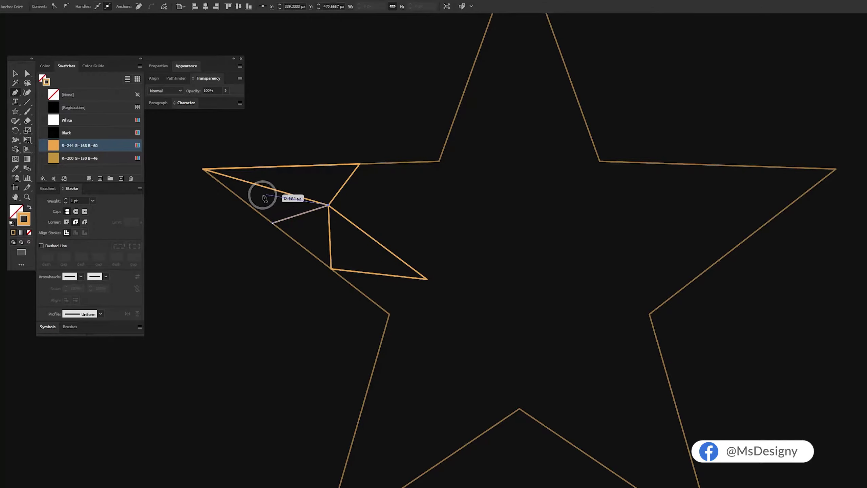
click(246, 203)
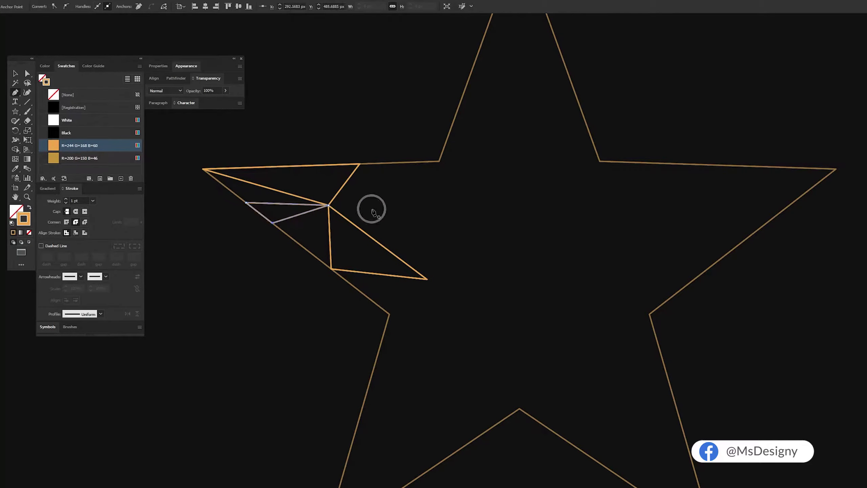
click(438, 161)
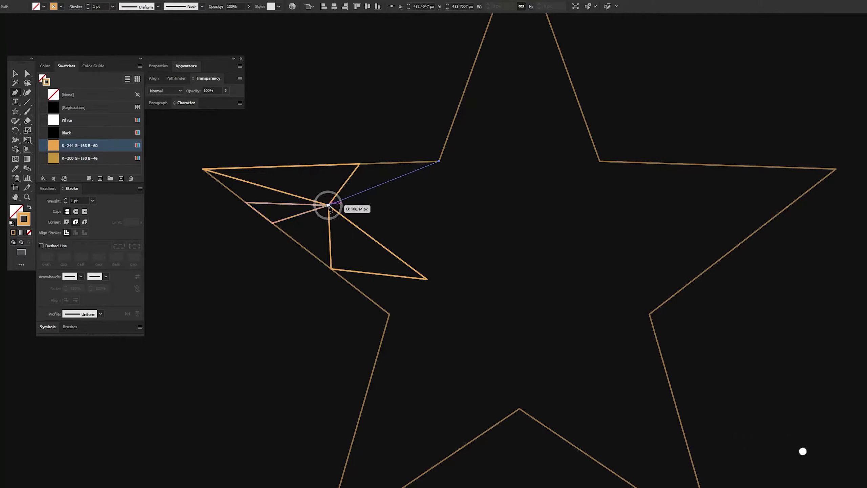
click(327, 205)
click(504, 215)
click(439, 161)
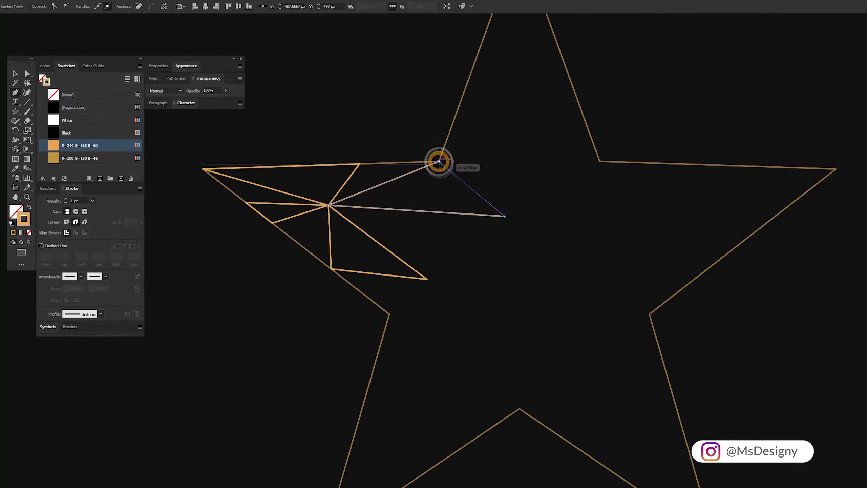
click(330, 240)
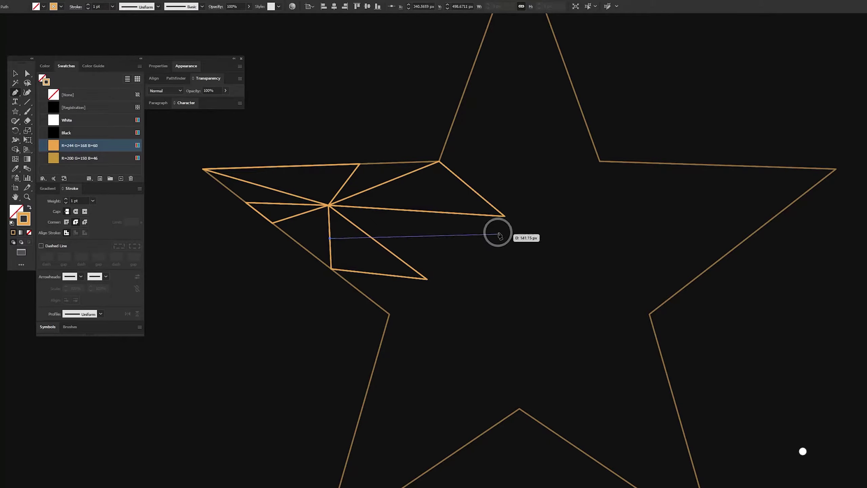
click(505, 215)
Step: Draw triangles below the left arm and near the star's centre
click(369, 248)
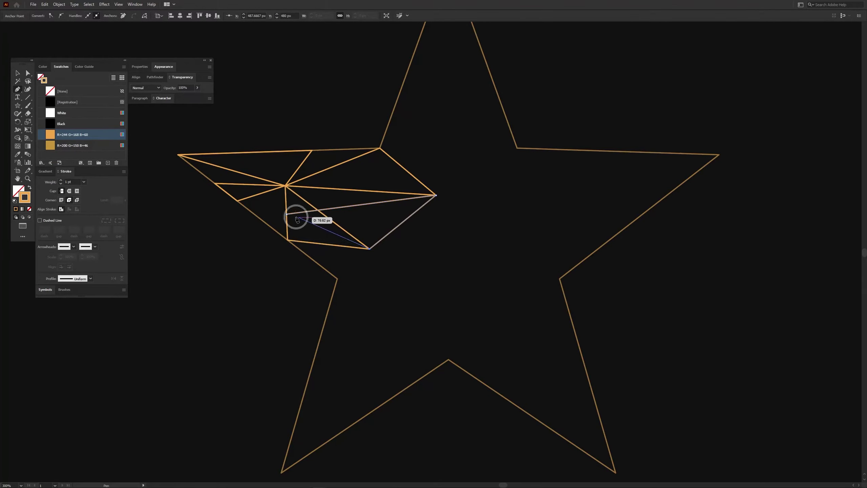
click(337, 280)
click(370, 248)
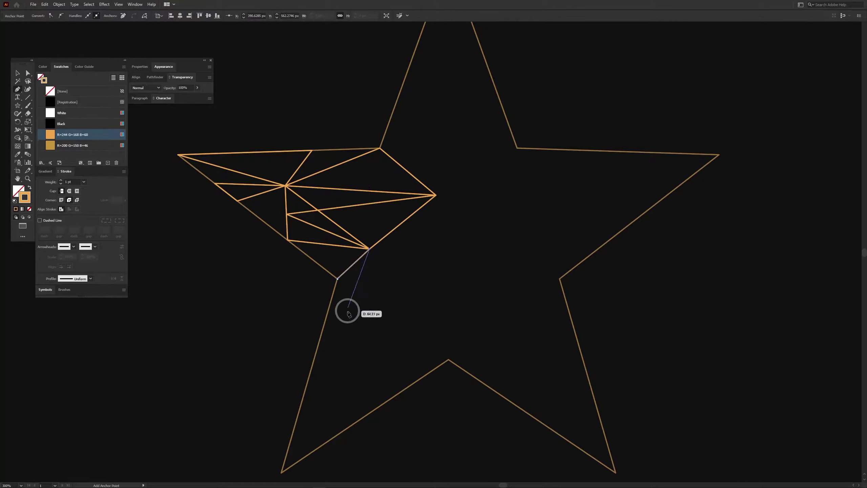
click(353, 362)
click(340, 279)
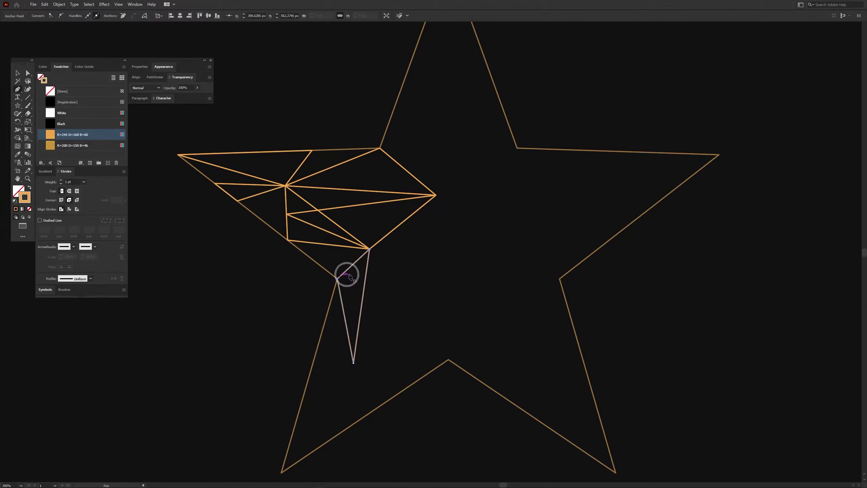
click(436, 195)
click(436, 284)
click(370, 248)
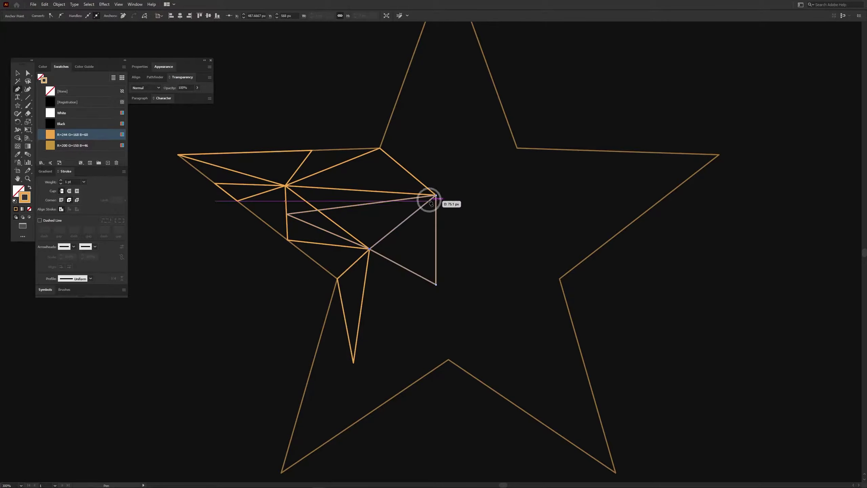
click(436, 195)
Step: Facet the area under the top arm and a small triangle on its left edge
drag(424, 132, 404, 234)
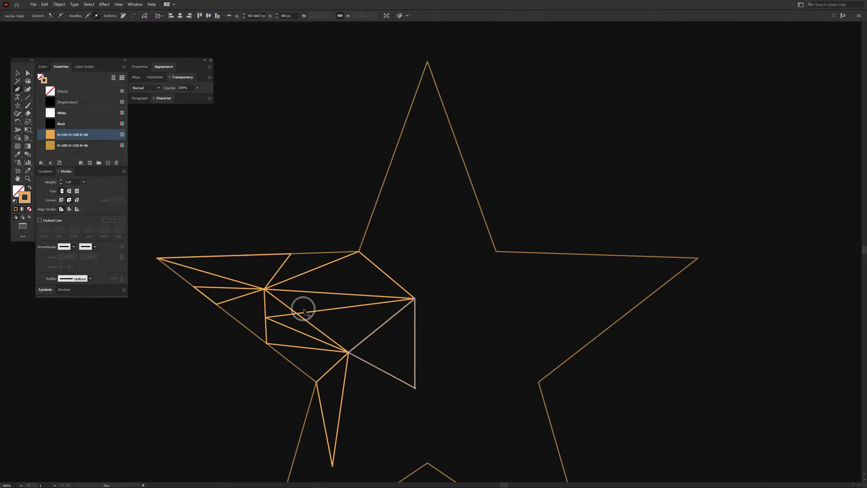
click(358, 251)
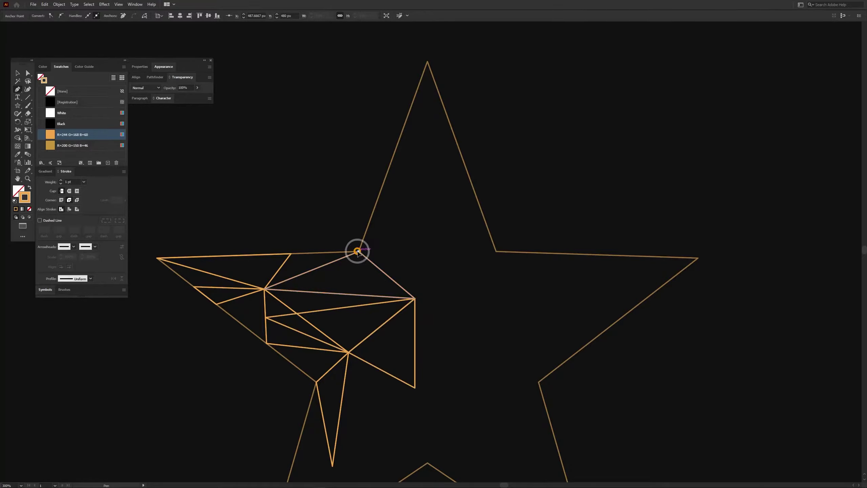
click(362, 304)
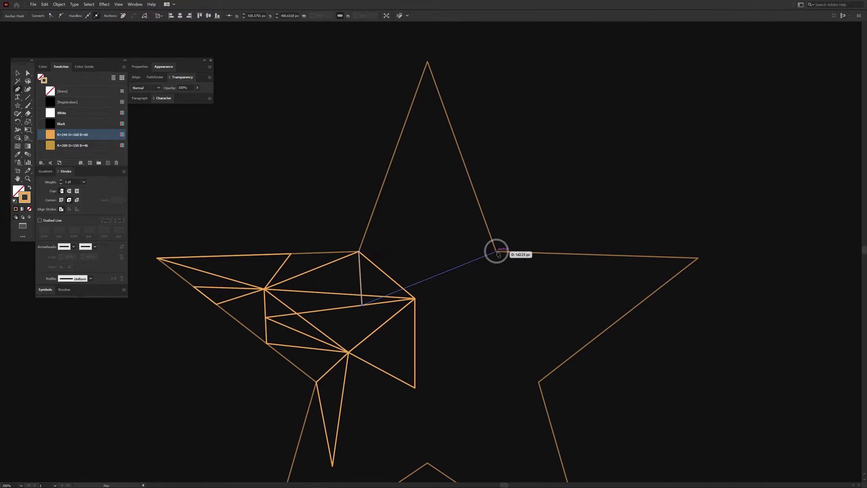
click(443, 226)
click(358, 251)
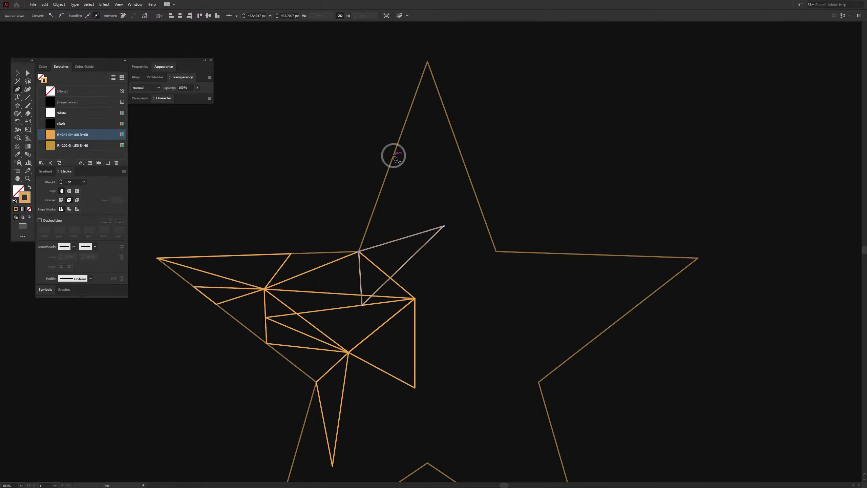
click(393, 156)
click(444, 226)
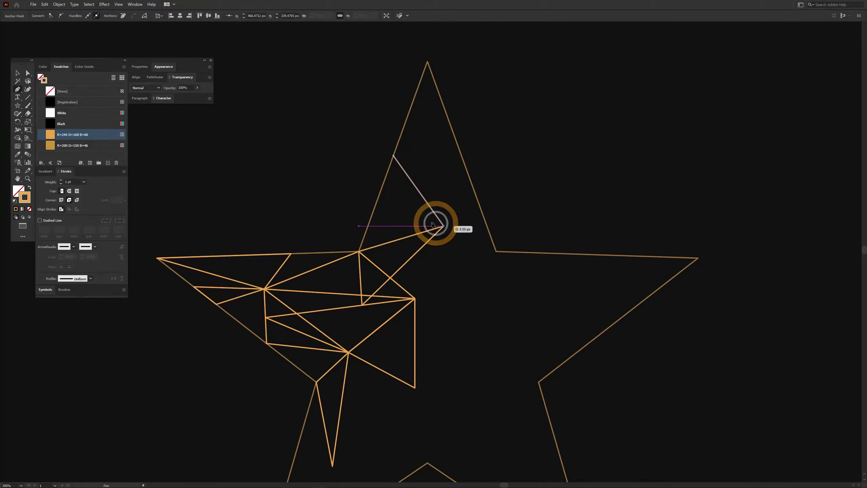
click(372, 215)
click(394, 156)
Step: Draw facets up to the top tip and around the upper-right inner corner
click(410, 111)
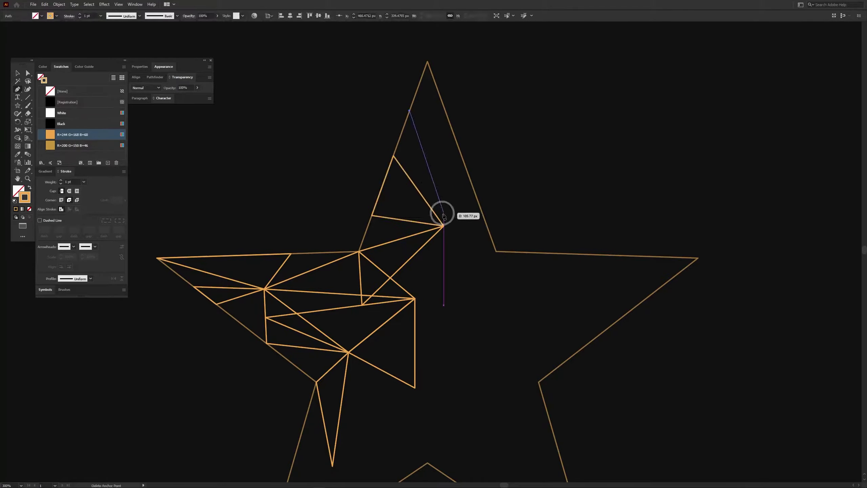
click(443, 226)
click(428, 62)
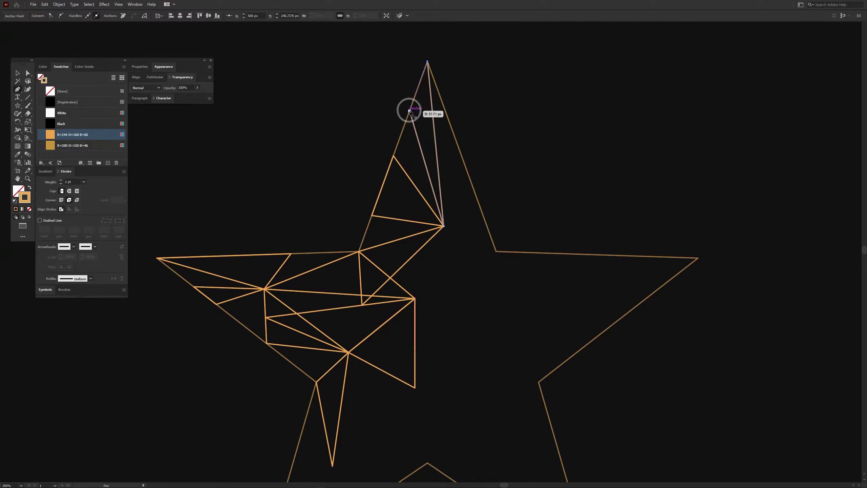
click(443, 225)
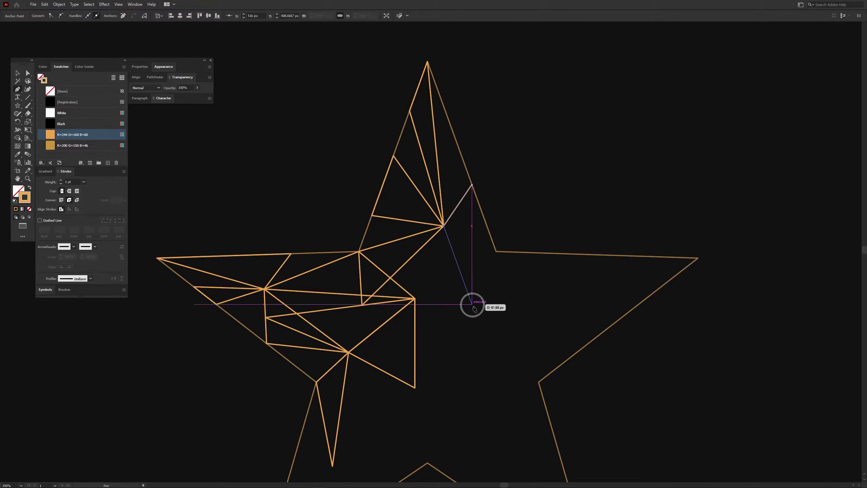
click(492, 337)
click(471, 185)
click(495, 251)
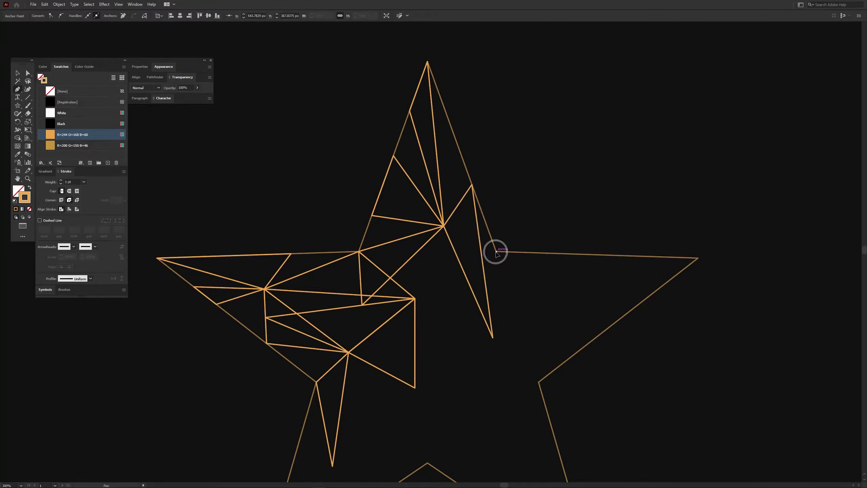
click(415, 298)
click(492, 337)
click(496, 252)
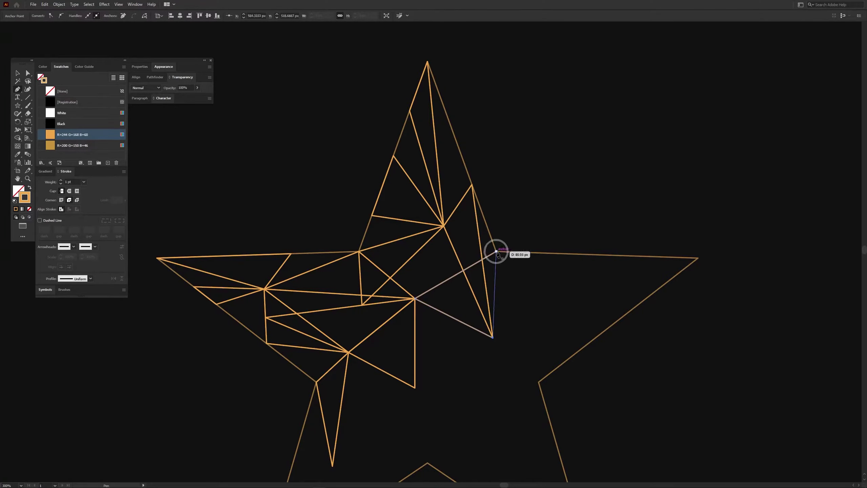
Step: Split the right arm into long triangular facets from its tip
click(697, 258)
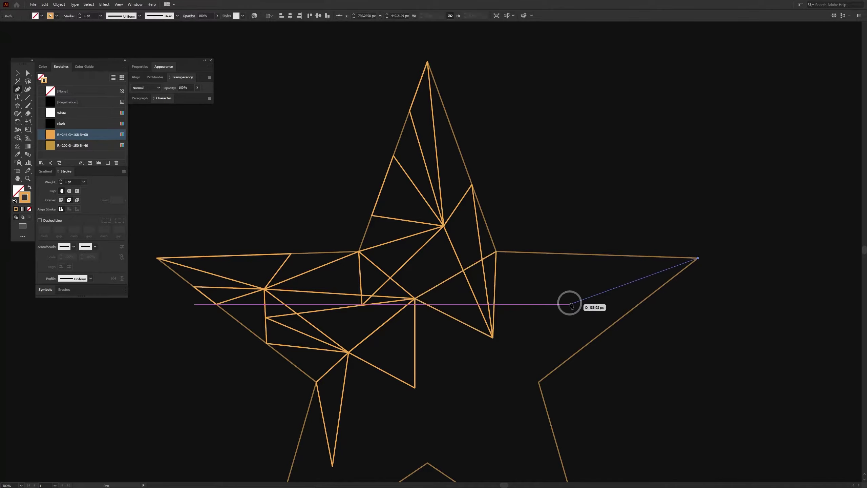
click(559, 308)
click(496, 251)
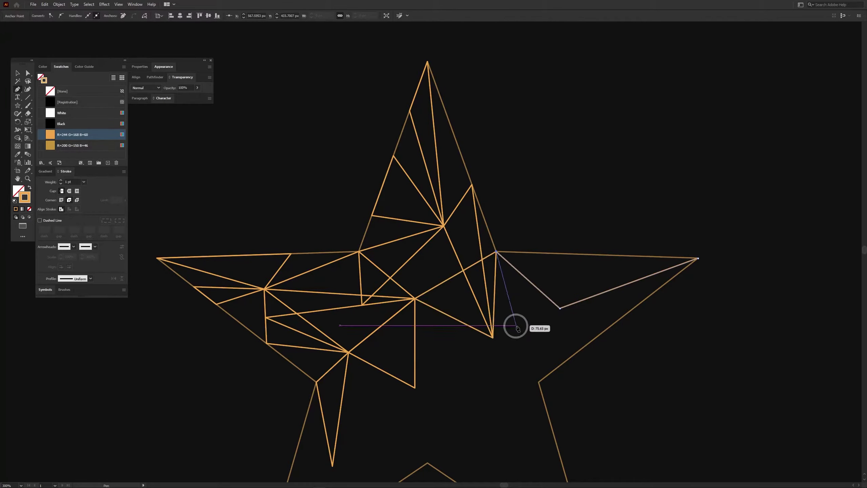
click(697, 258)
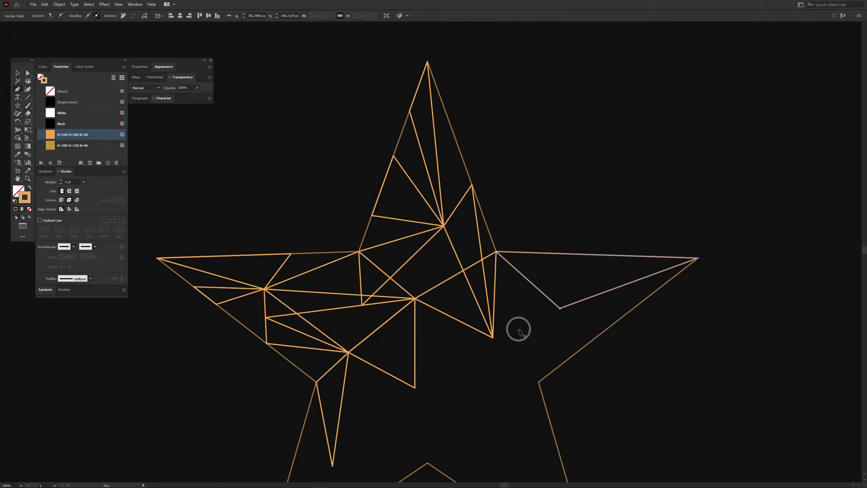
click(492, 337)
click(569, 253)
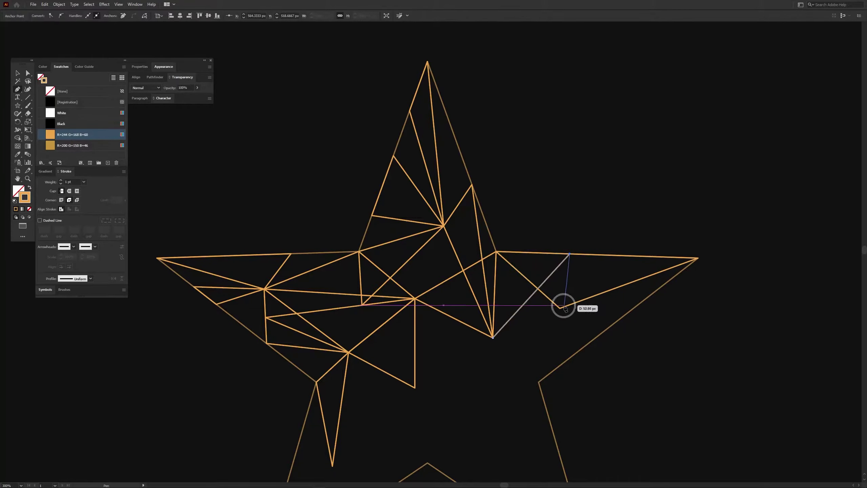
click(560, 308)
click(493, 338)
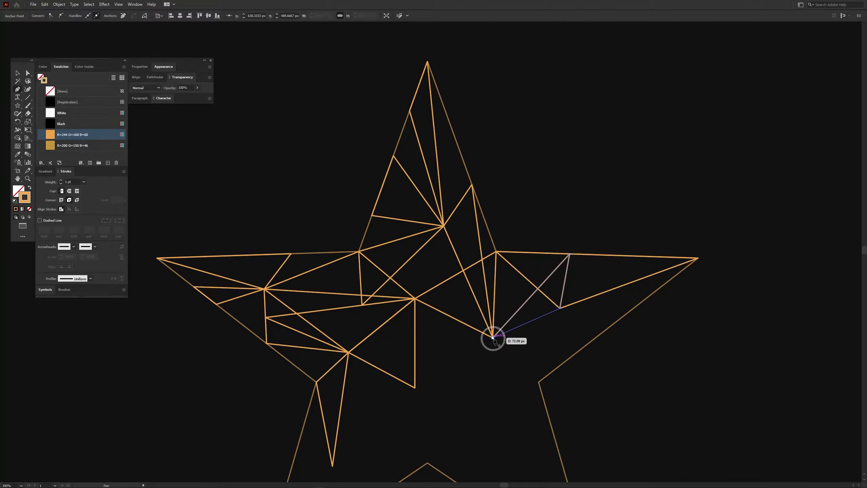
Step: Add facet lines to the lower-right inner corner and toward the lower-left arm
click(538, 382)
click(559, 308)
click(573, 355)
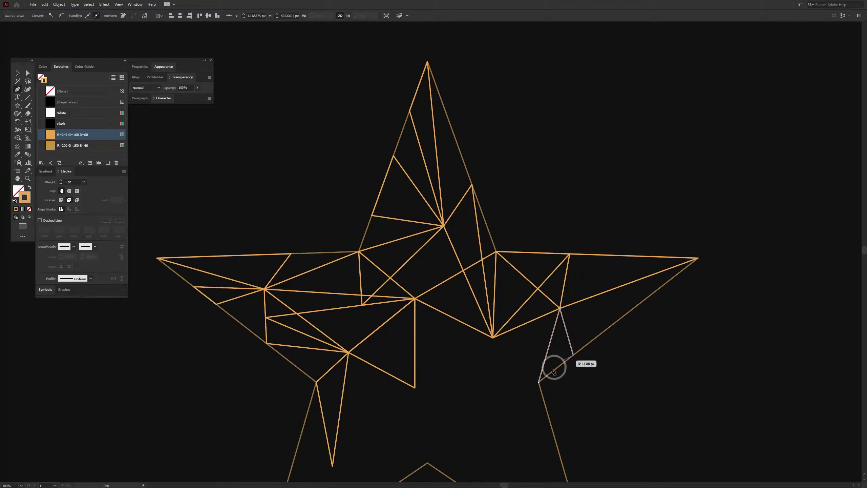
click(493, 337)
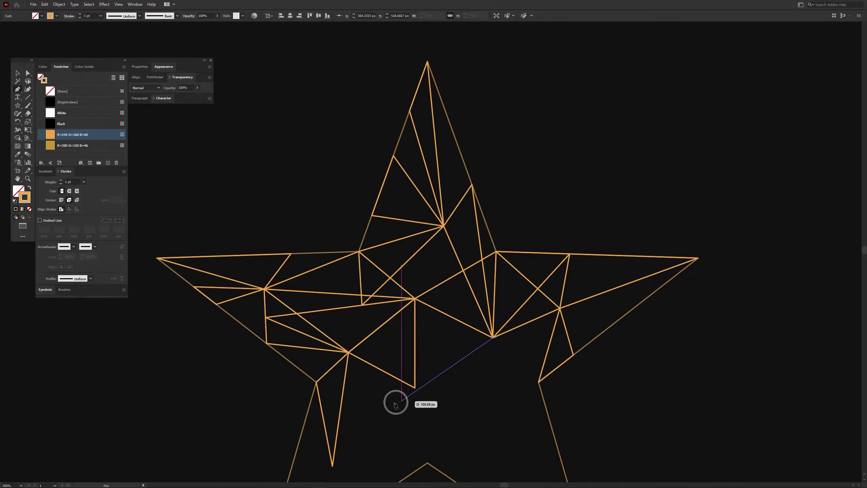
click(336, 439)
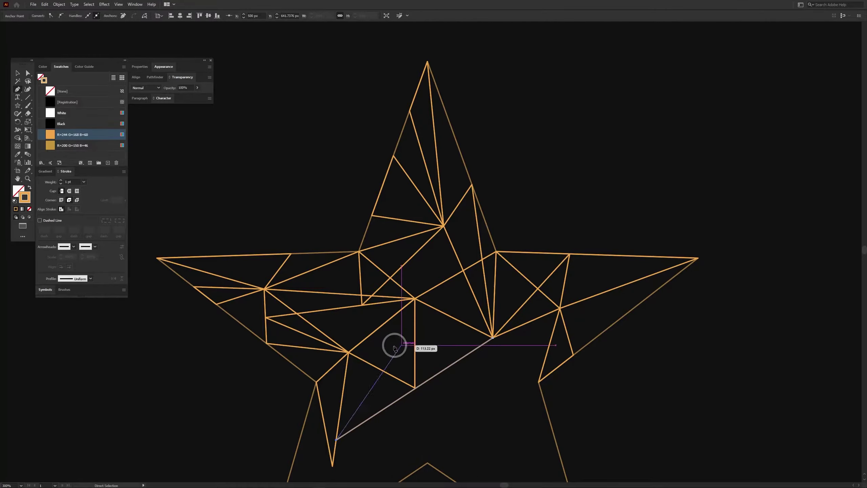
Step: Draw the centre facet and a triangle reaching toward the lower-left arm
drag(395, 345, 367, 116)
click(399, 232)
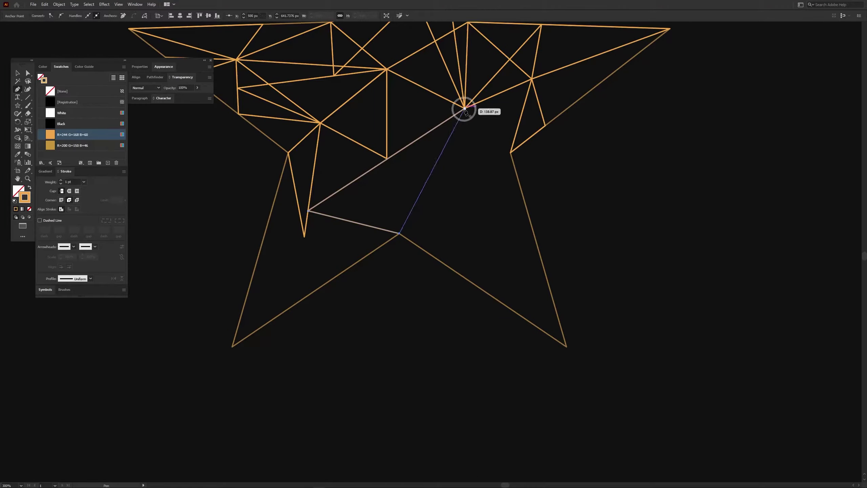
click(465, 108)
click(386, 158)
click(344, 271)
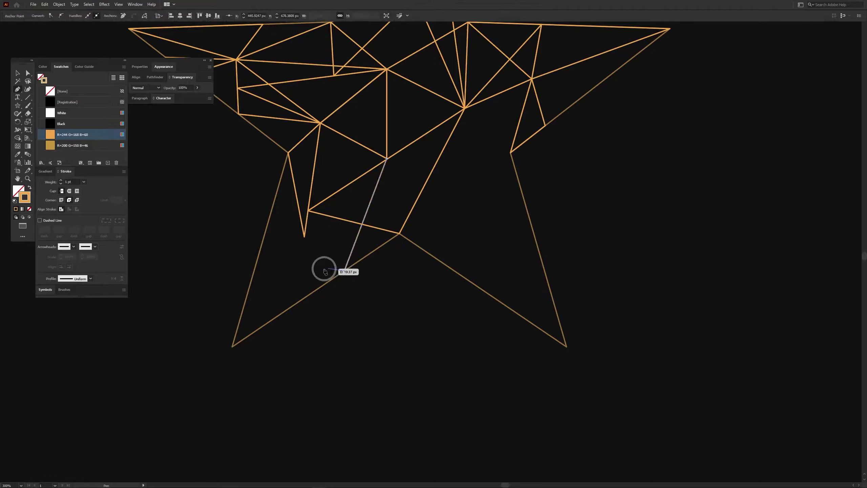
click(304, 237)
click(387, 159)
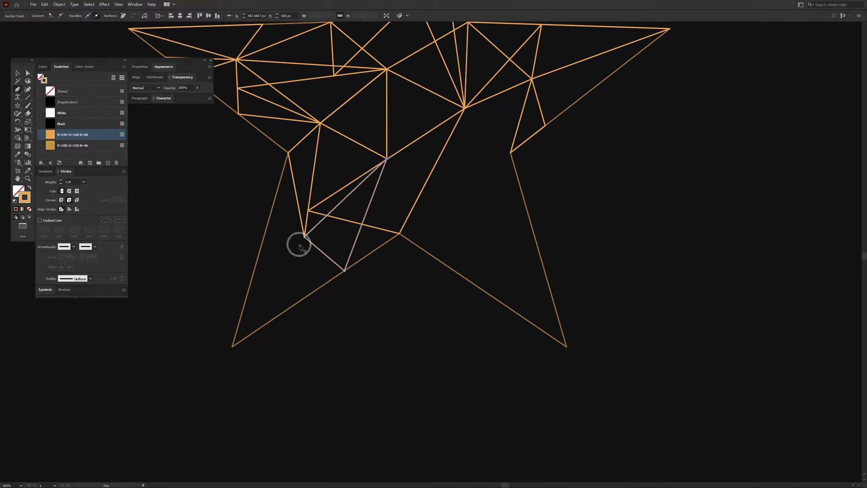
Step: Add small triangle facets inside the star's lower-left arm
click(283, 262)
click(304, 236)
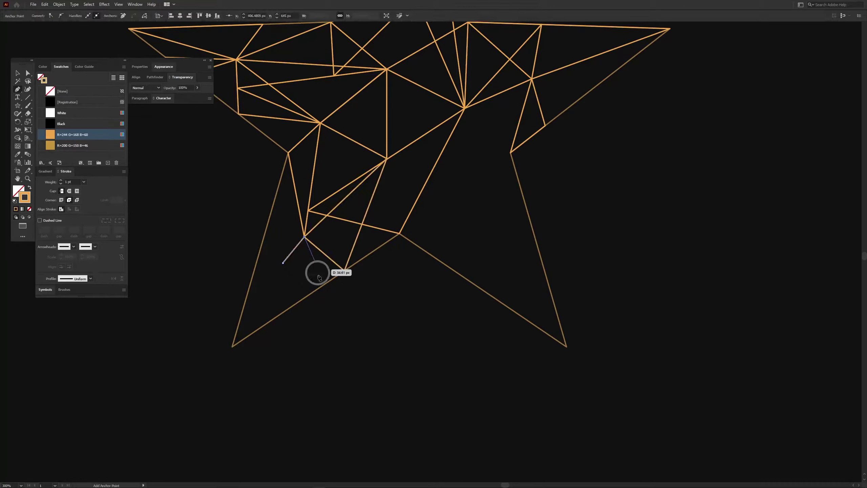
click(291, 306)
click(282, 263)
click(288, 154)
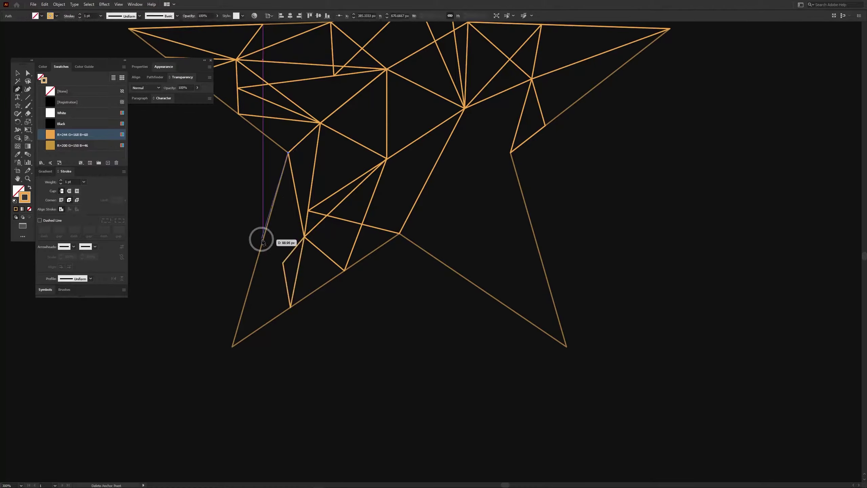
click(262, 240)
click(283, 262)
click(288, 154)
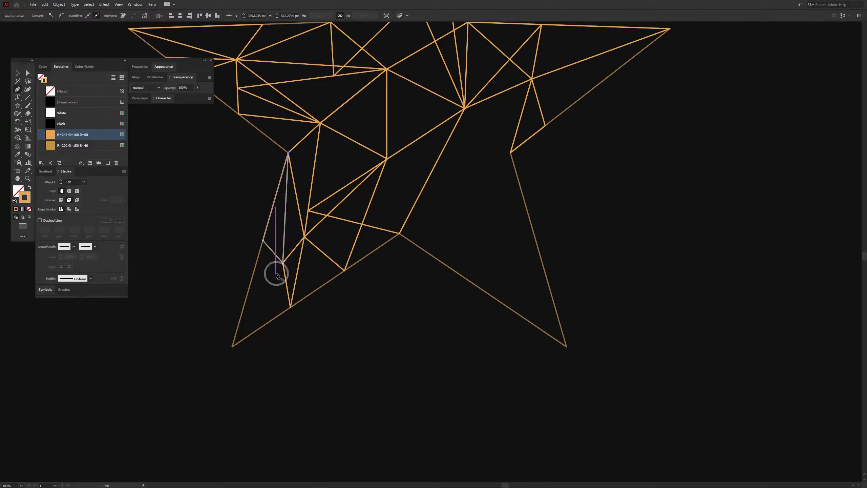
Step: Draw triangles from the lower-left point and across the star's lower middle
click(232, 347)
click(282, 262)
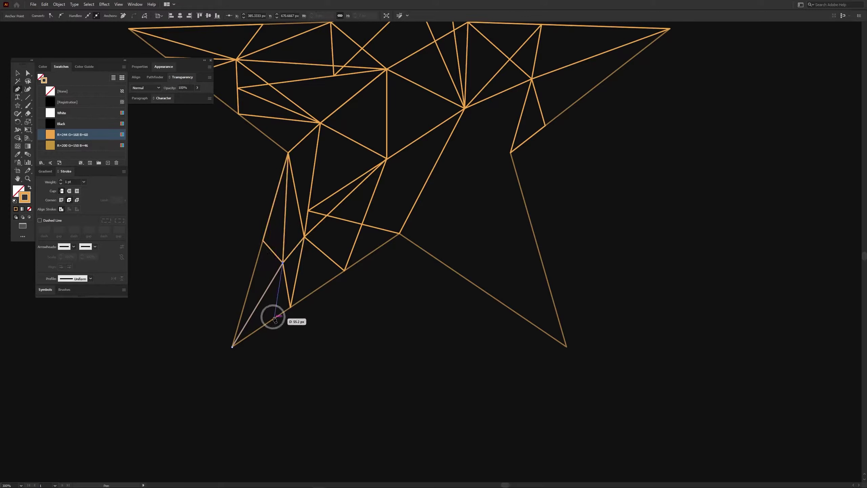
click(344, 270)
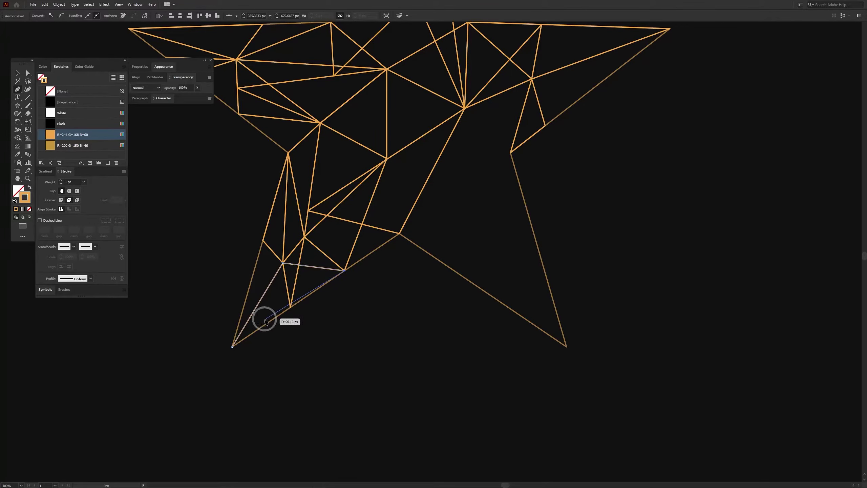
click(232, 347)
mouse_move(453, 201)
mouse_down()
mouse_move(378, 309)
mouse_move(377, 286)
mouse_up()
click(311, 243)
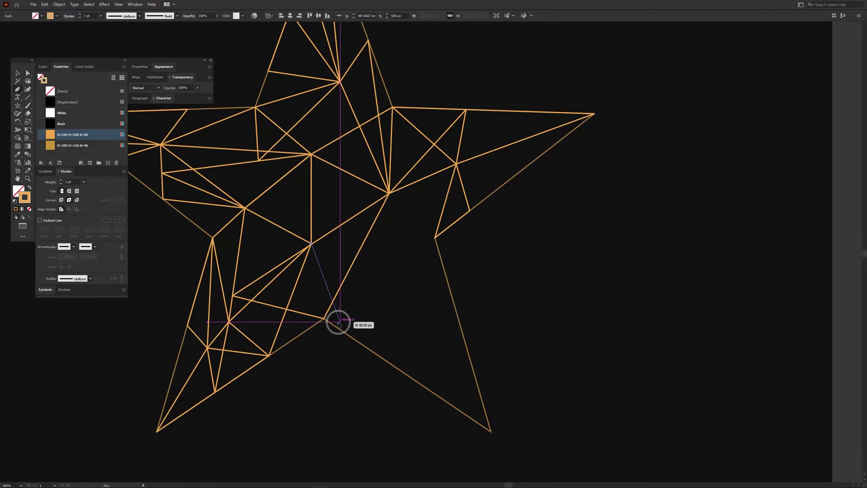
click(324, 318)
click(435, 238)
click(311, 244)
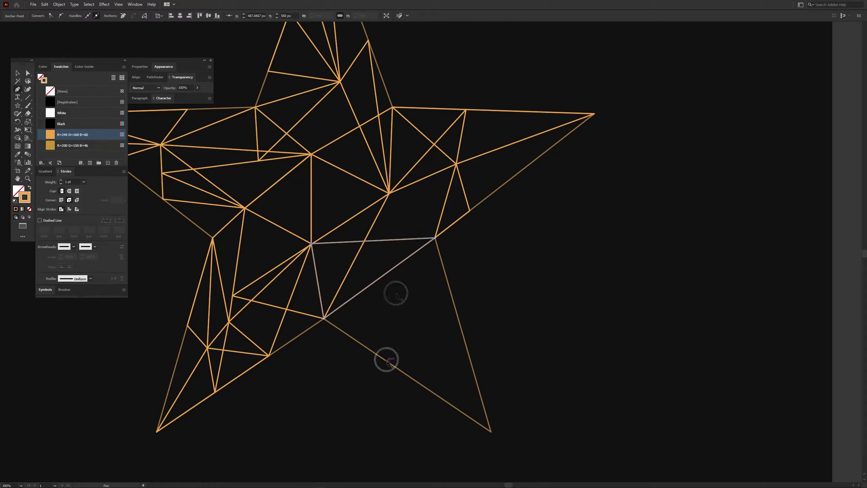
Step: Draw triangles at the star's lower point and near the centre right
click(386, 361)
click(434, 238)
click(354, 338)
click(386, 360)
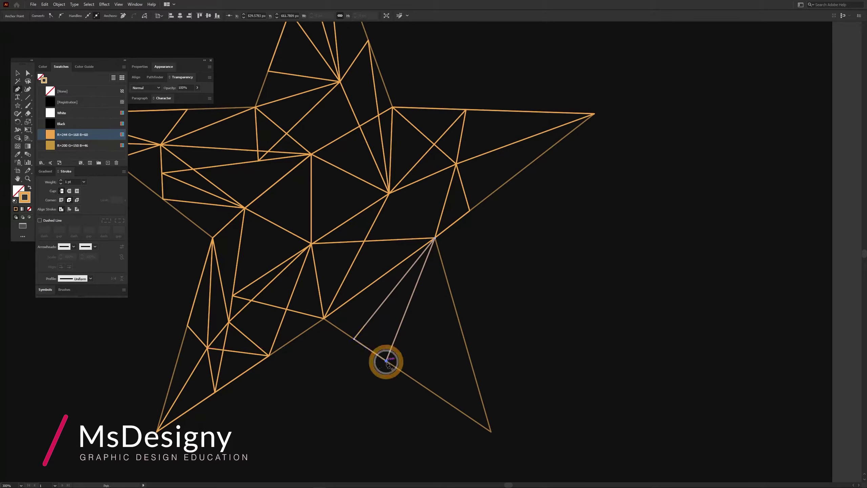
click(364, 241)
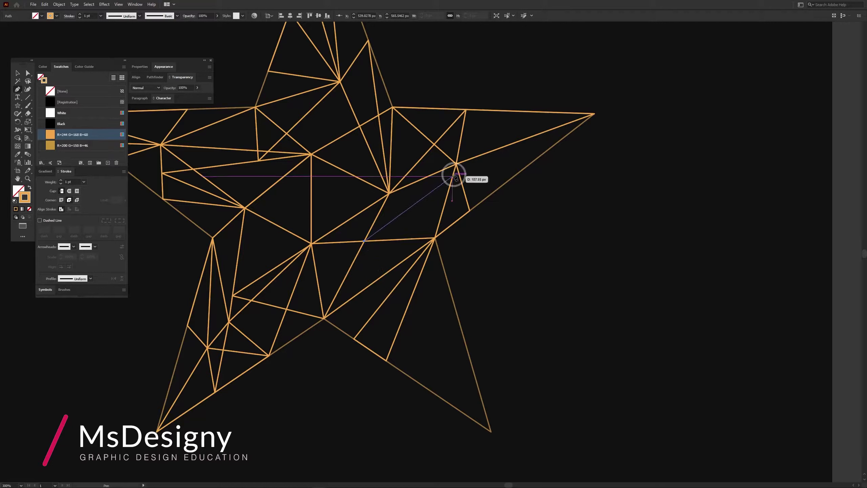
click(456, 164)
click(372, 282)
click(363, 241)
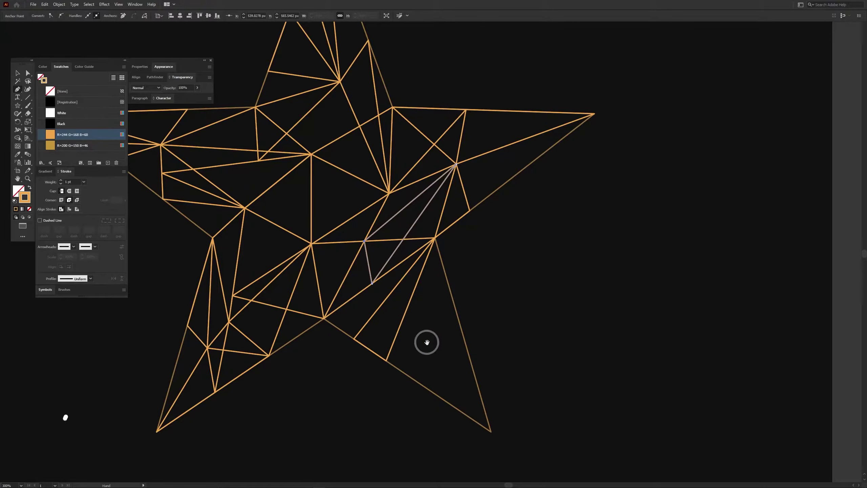
Step: Facet the lower-right arm with two closed triangles
drag(425, 343, 348, 216)
click(348, 216)
drag(422, 339, 378, 258)
click(376, 255)
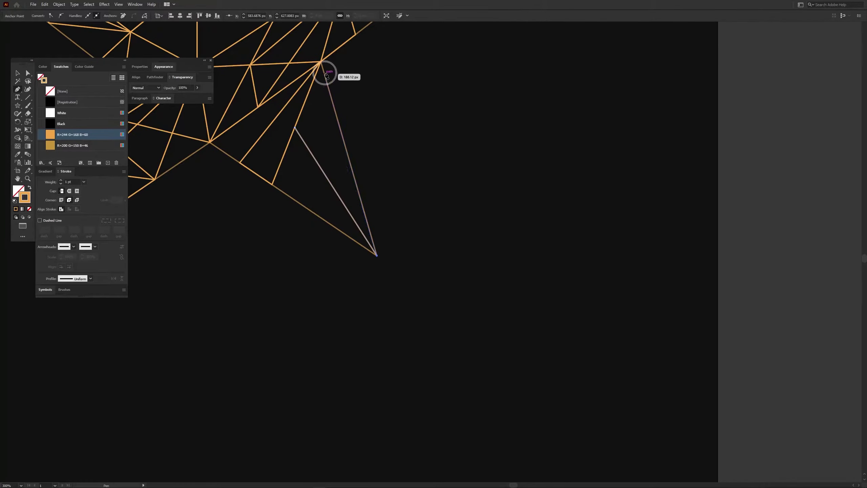
click(345, 146)
click(294, 127)
click(320, 62)
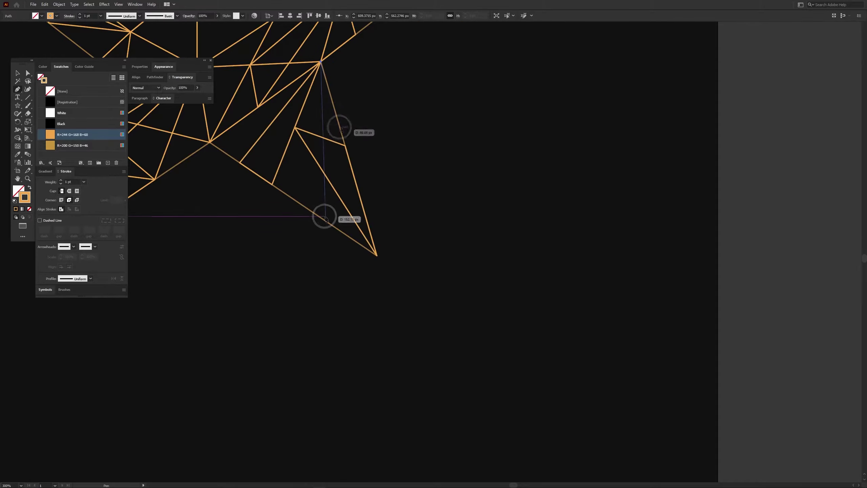
click(331, 184)
click(271, 185)
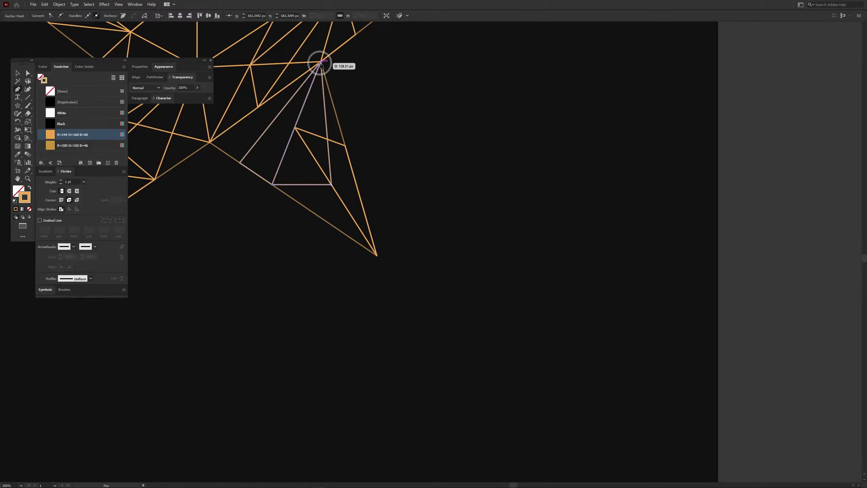
click(320, 62)
Step: Draw the last triangles across the star's centre and deselect the path
drag(276, 125, 472, 315)
click(411, 270)
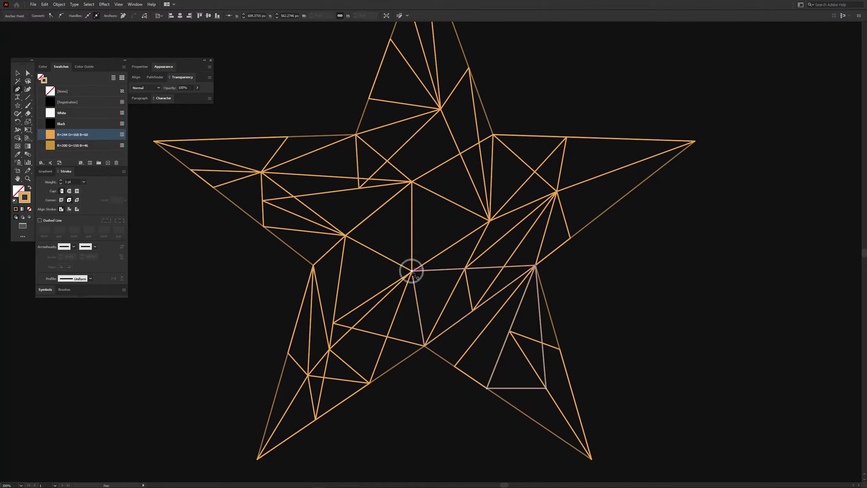
click(387, 231)
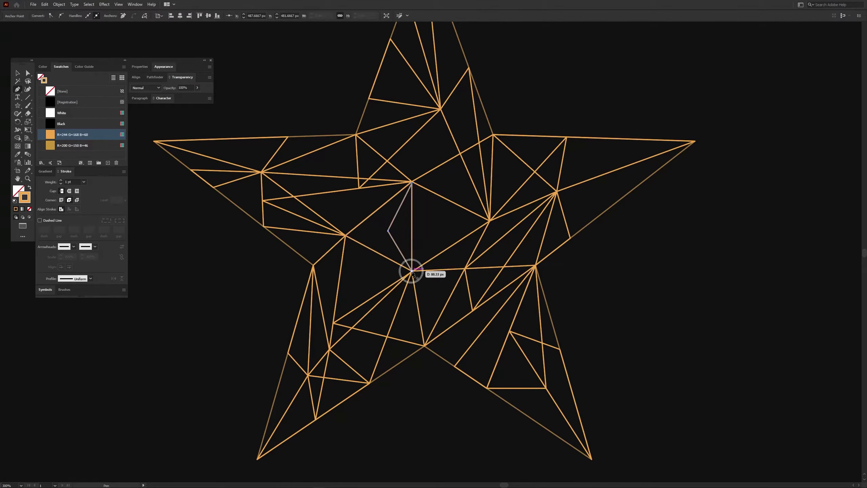
click(345, 235)
click(489, 220)
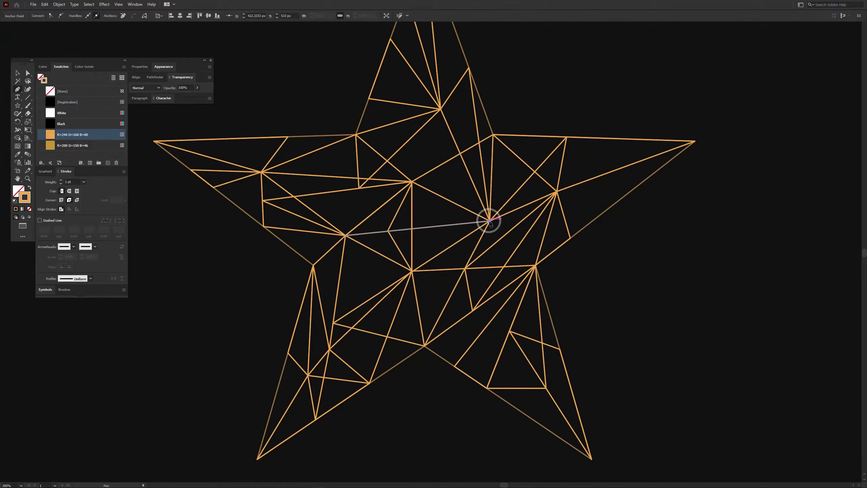
click(411, 271)
click(345, 235)
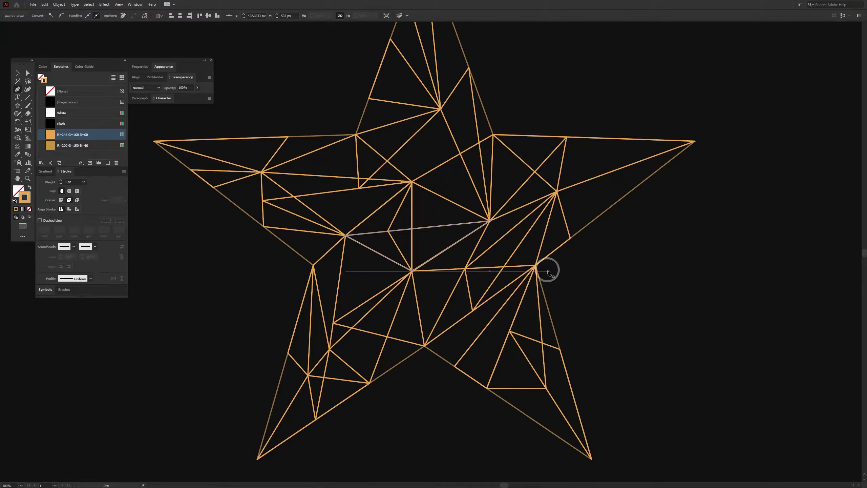
key(v)
click(691, 263)
Step: Set all the star's lines to Screen blending at 35% opacity
key(ctrl+minus)
key(v)
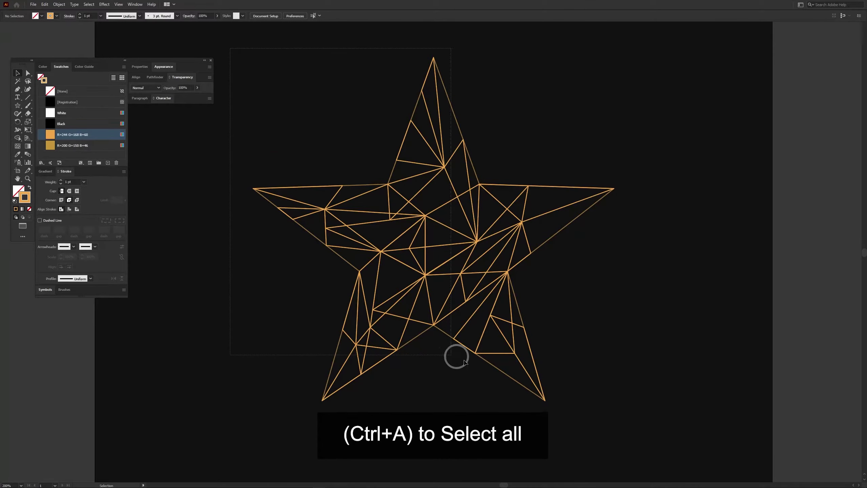
key(ctrl+a)
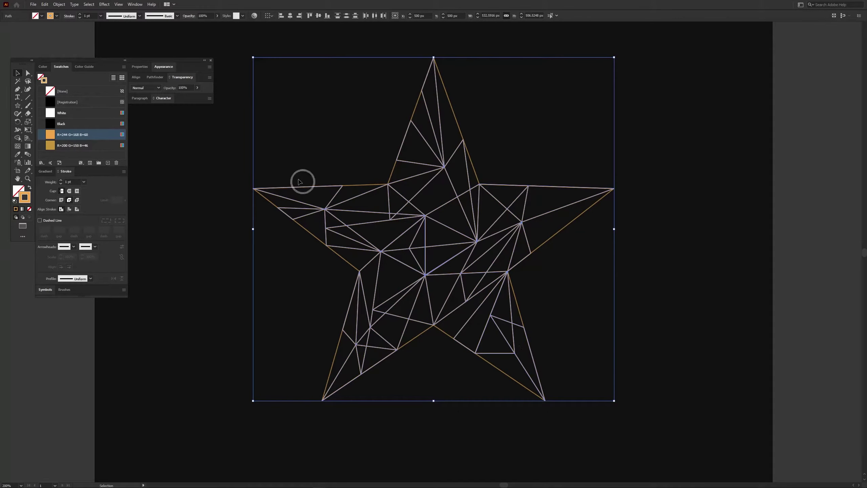
click(152, 88)
click(169, 147)
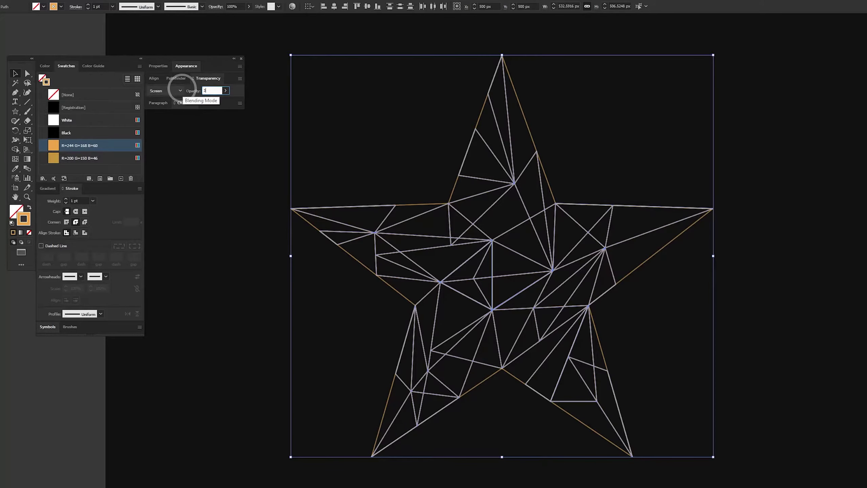
text(0)
key(Return)
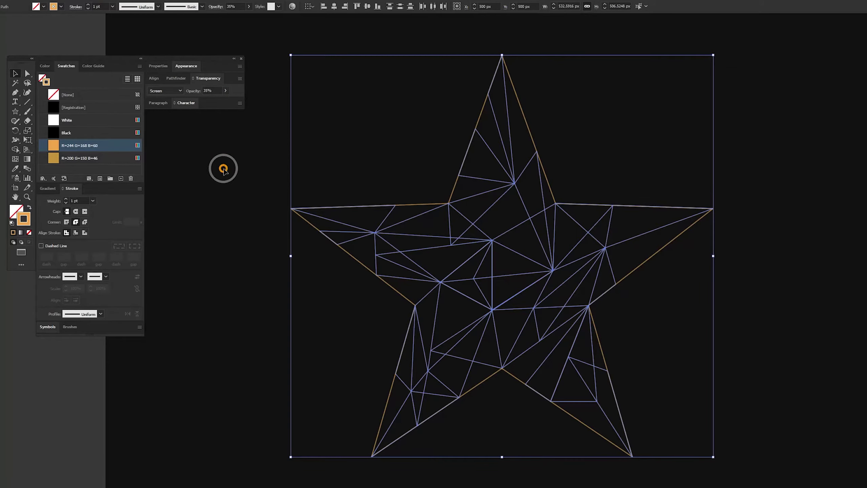
click(224, 168)
Step: Group all the star's lines and lock the group
key(ctrl+a)
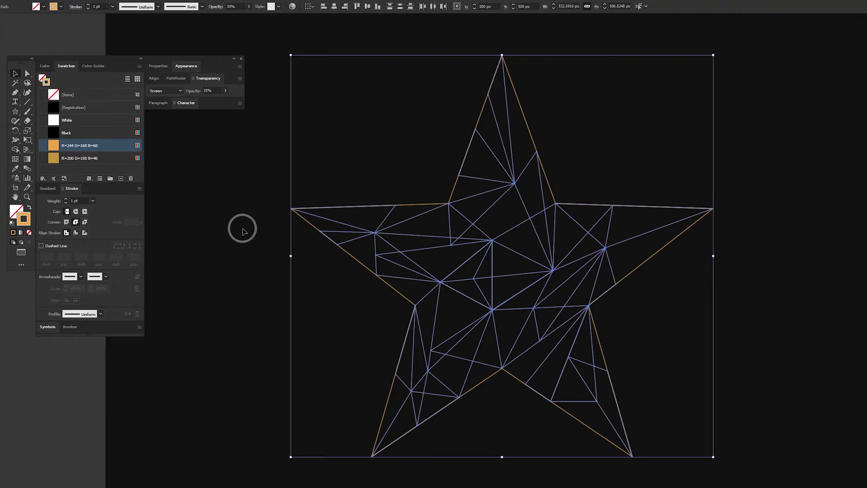
right_click(461, 176)
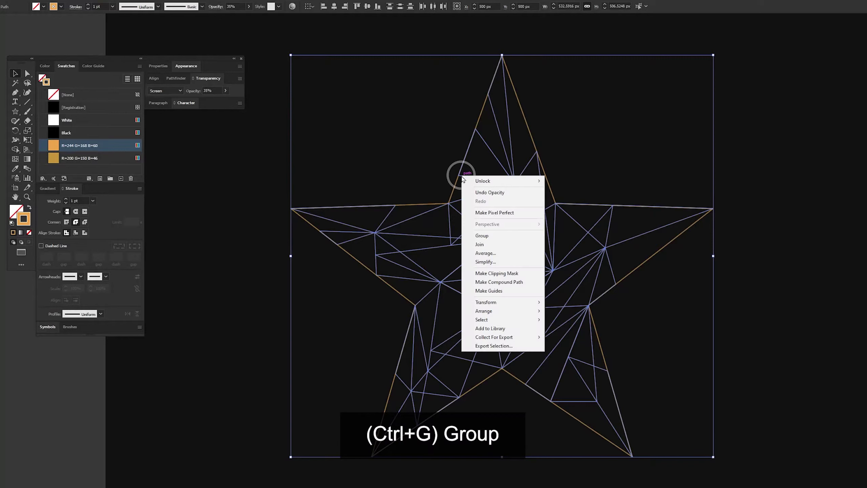
click(489, 235)
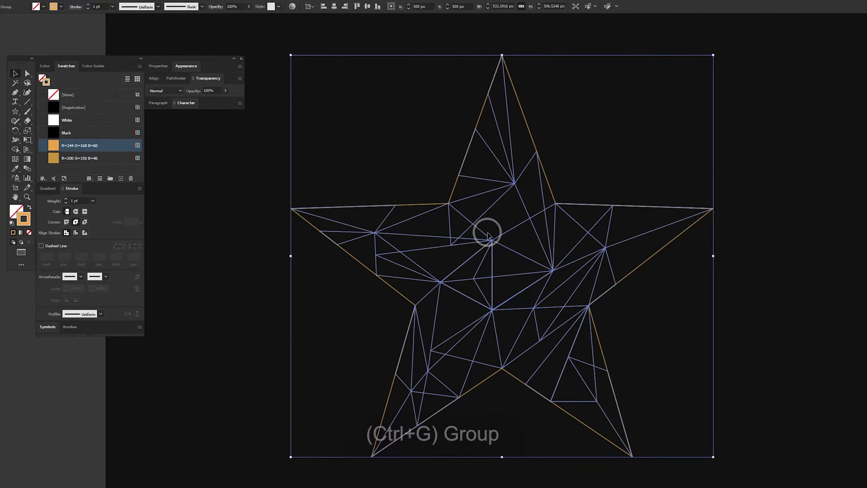
key(ctrl+2)
key(ctrl+2)
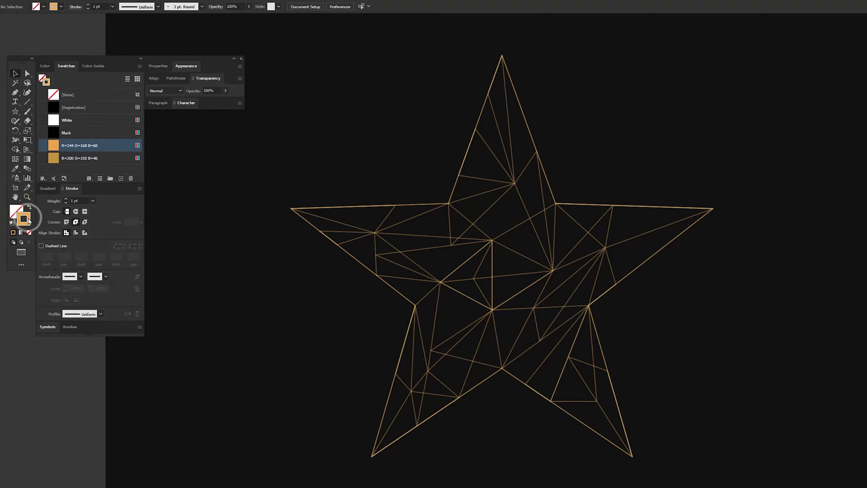
Step: Swap to an orange fill and draw a facet shape from the star's top point
click(29, 208)
click(18, 211)
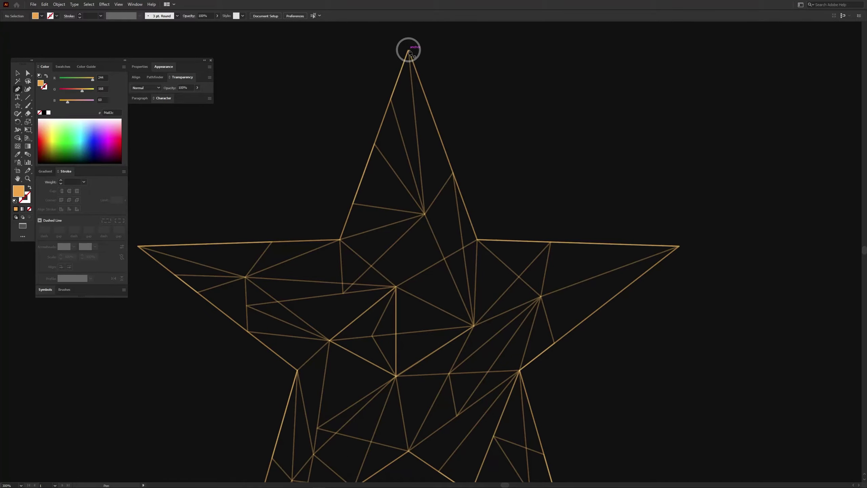
click(409, 50)
click(340, 239)
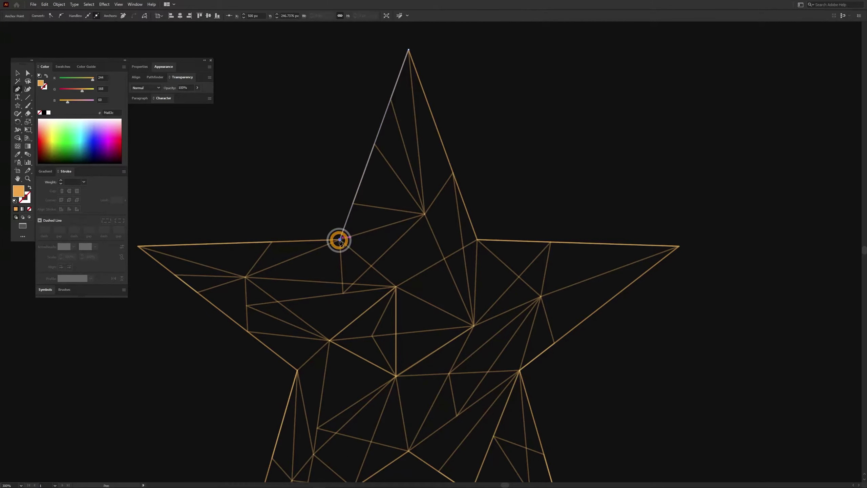
click(272, 241)
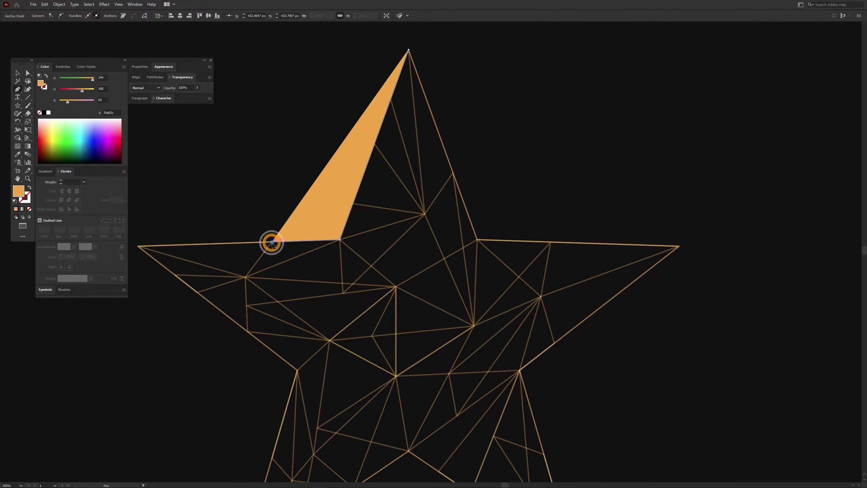
click(343, 283)
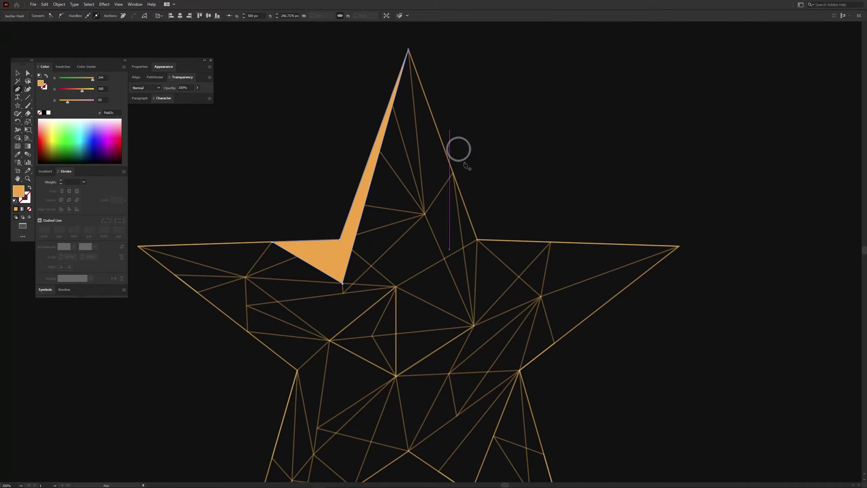
Step: Draw a thin sliver facet from the upper-right inner vertex along the right arm
click(452, 174)
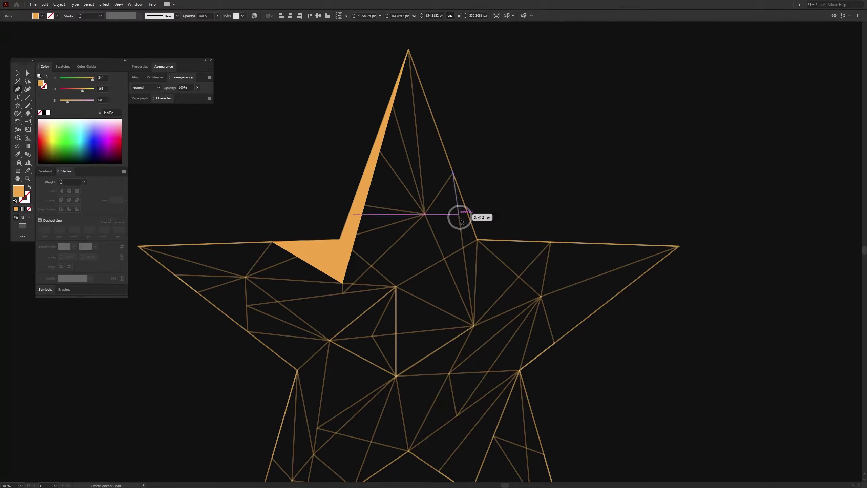
click(476, 239)
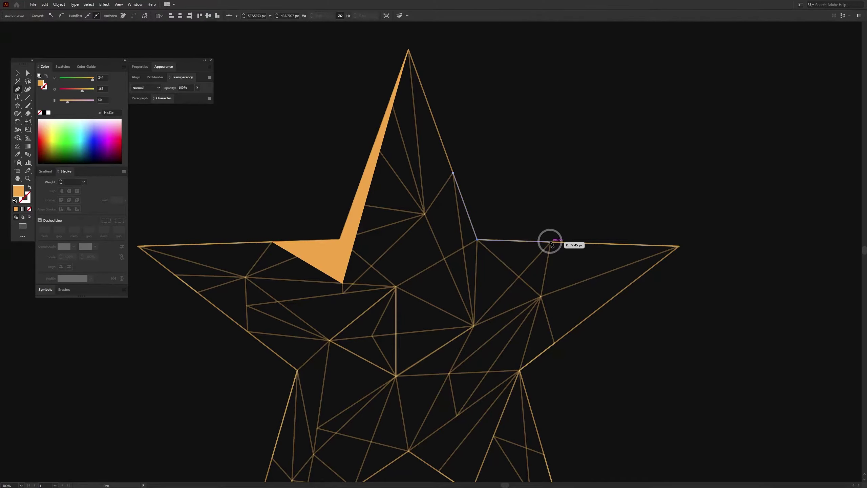
click(678, 245)
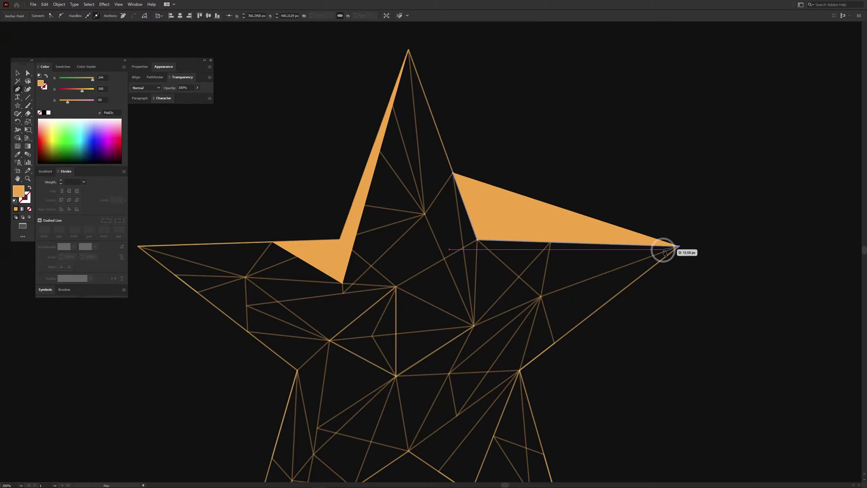
click(463, 247)
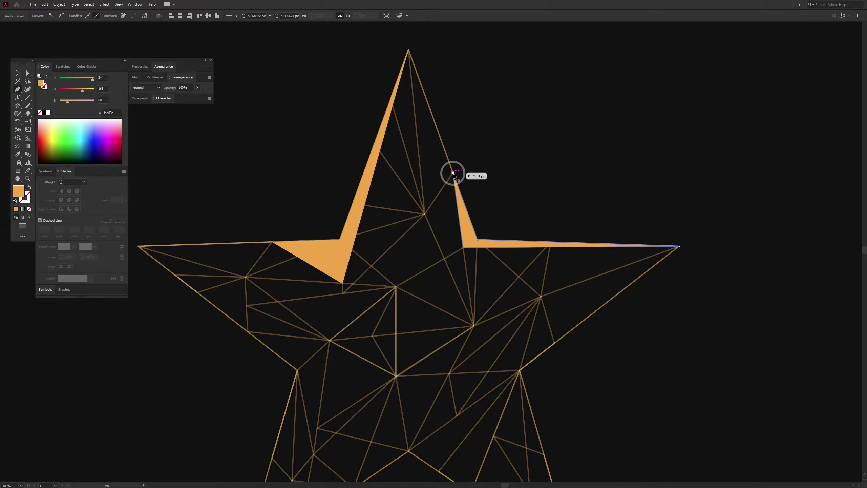
click(452, 173)
scroll(437, 310, down, 2)
scroll(426, 298, down, 4)
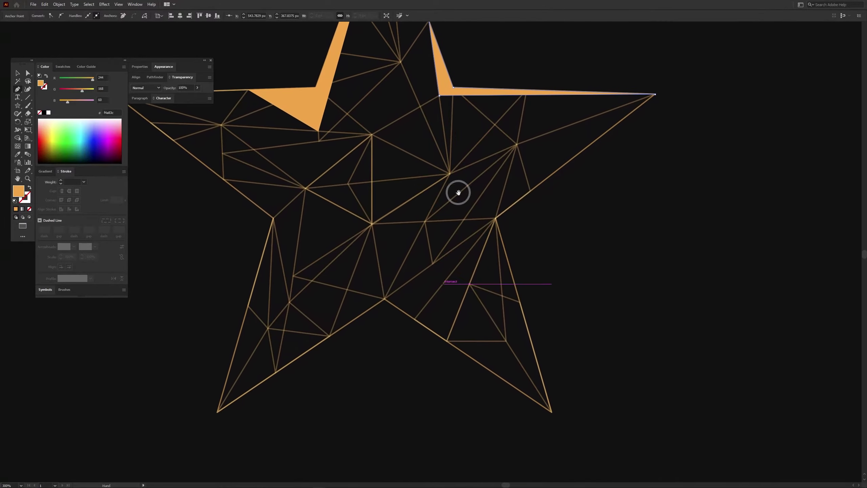
Step: Fill a triangle at the star's right inner corner with solid orange
click(530, 191)
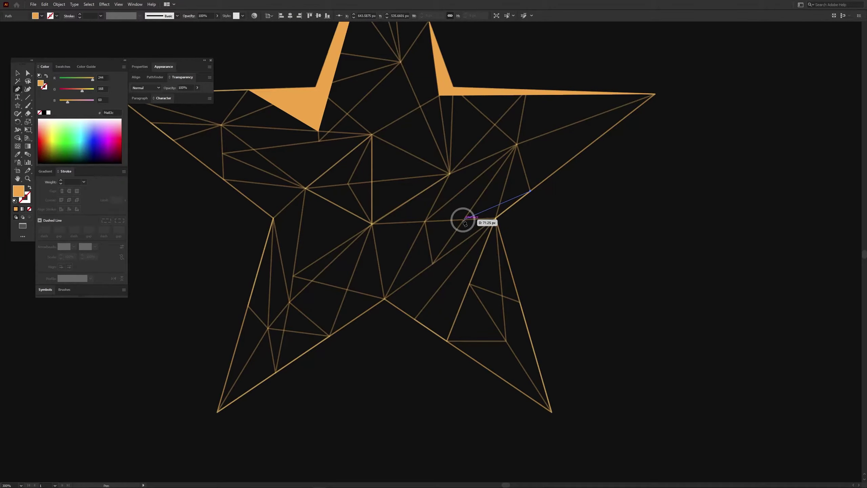
click(463, 219)
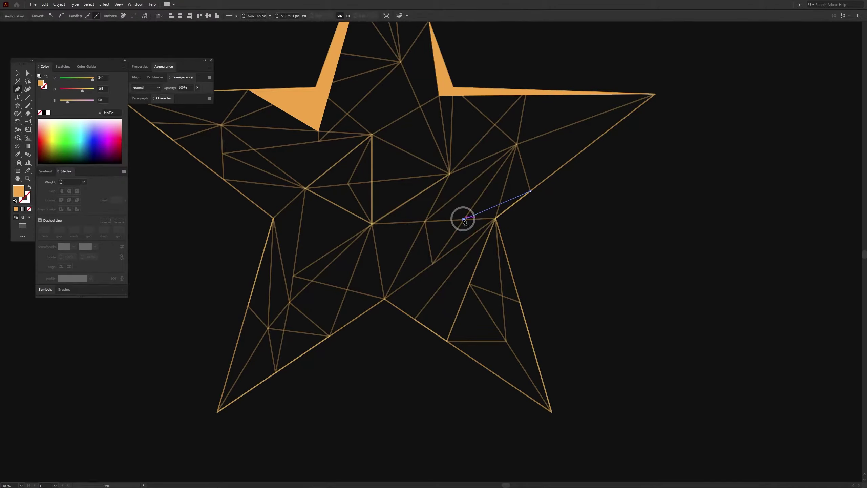
click(519, 301)
key(shift+x)
key(shift+x)
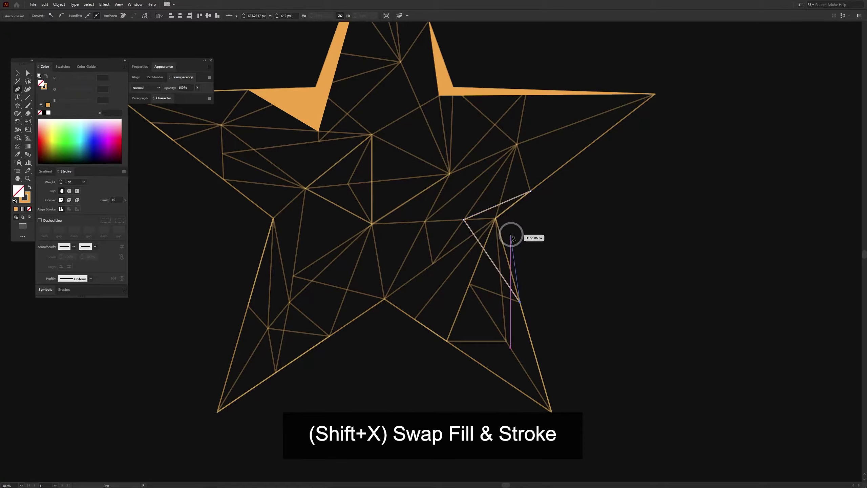
click(530, 190)
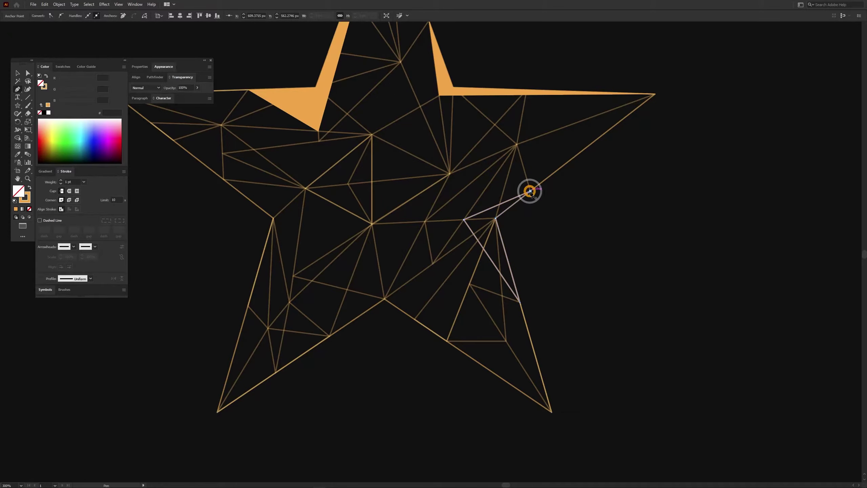
key(shift+x)
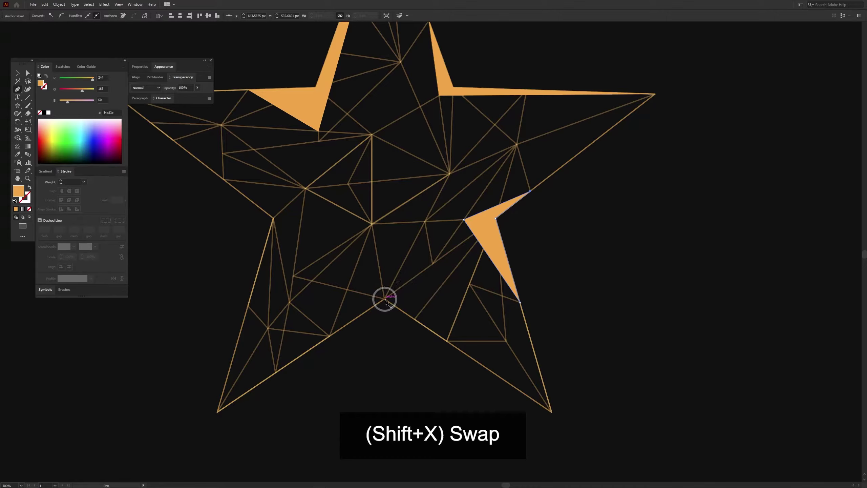
Step: Add orange facets along the lower-left arm and at the left inner corner
click(385, 299)
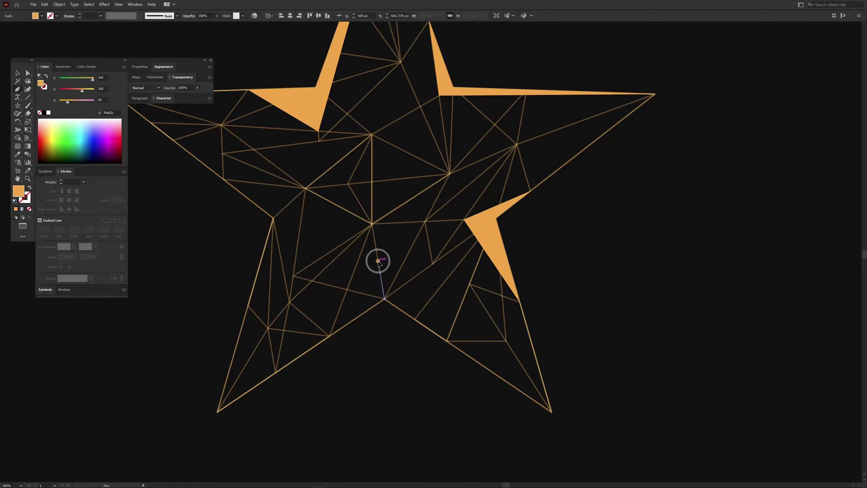
click(378, 261)
click(275, 372)
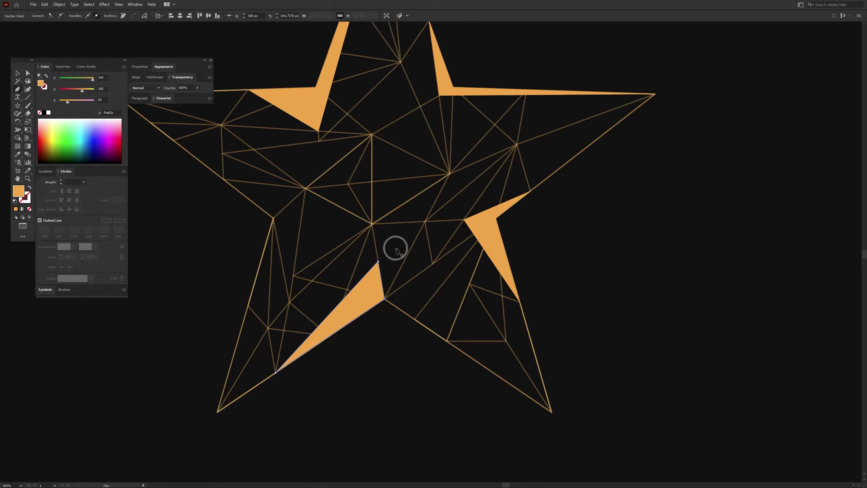
drag(270, 180, 323, 186)
click(276, 184)
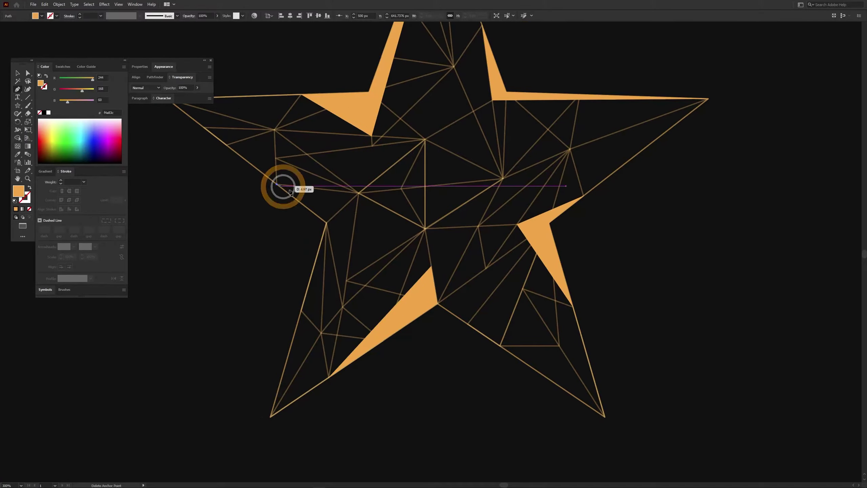
click(337, 213)
click(308, 284)
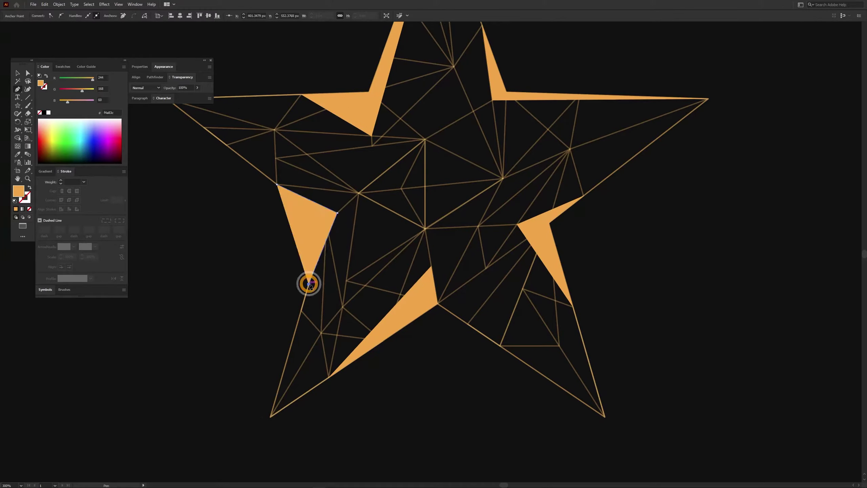
key(shift+x)
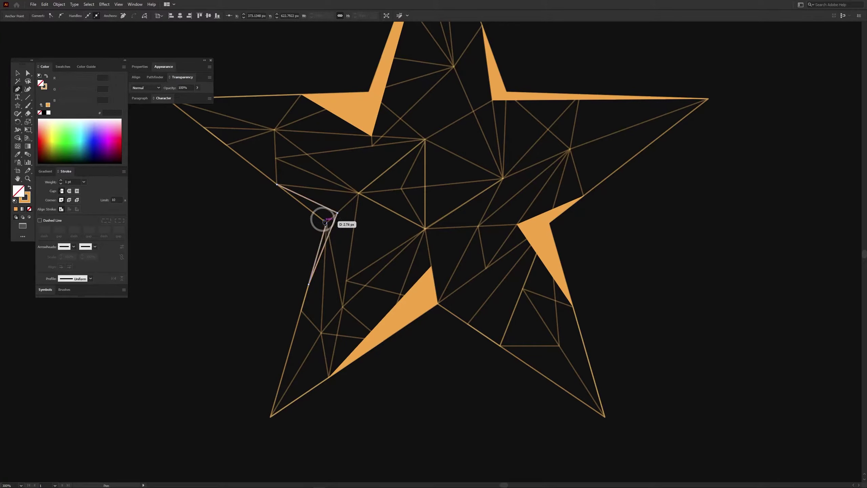
click(276, 184)
key(shift+x)
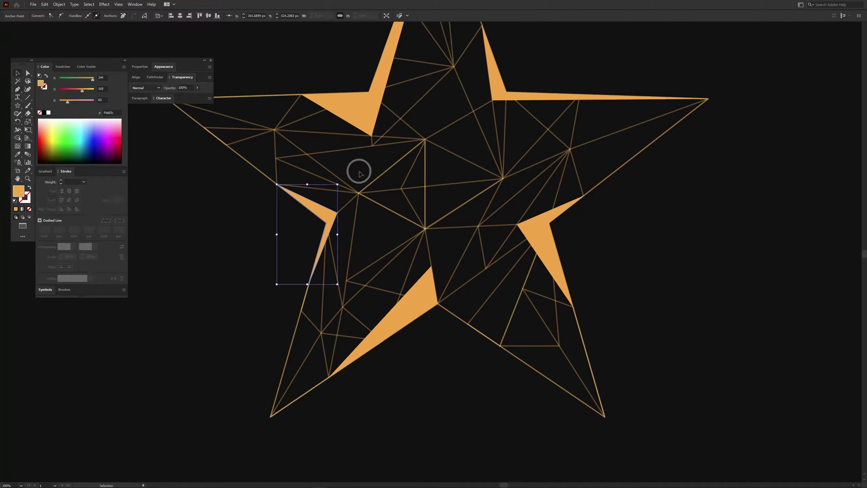
Step: Set the selected orange shards to Screen at 25% opacity, then view the whole star
shift+click(365, 109)
shift+click(512, 96)
shift+click(543, 236)
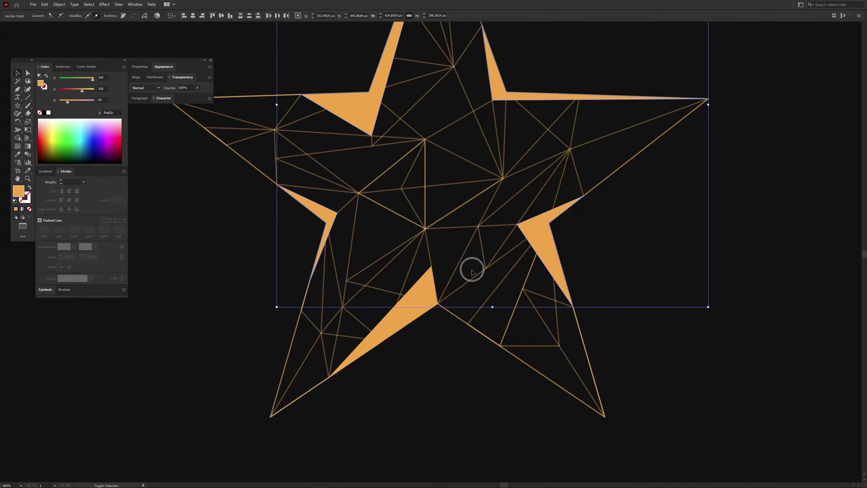
shift+click(424, 280)
click(146, 88)
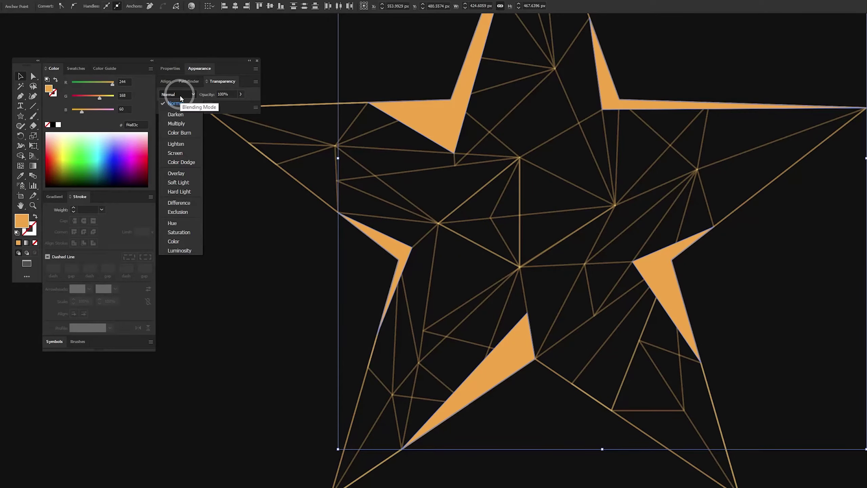
click(189, 152)
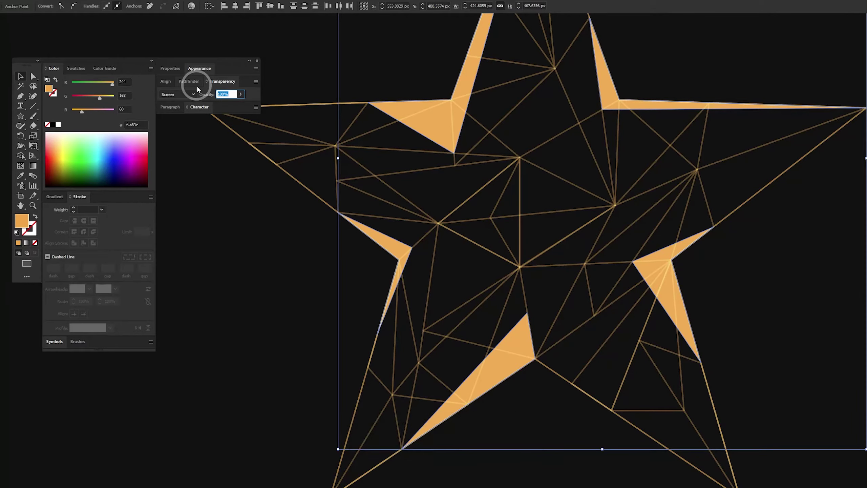
text(25)
key(Return)
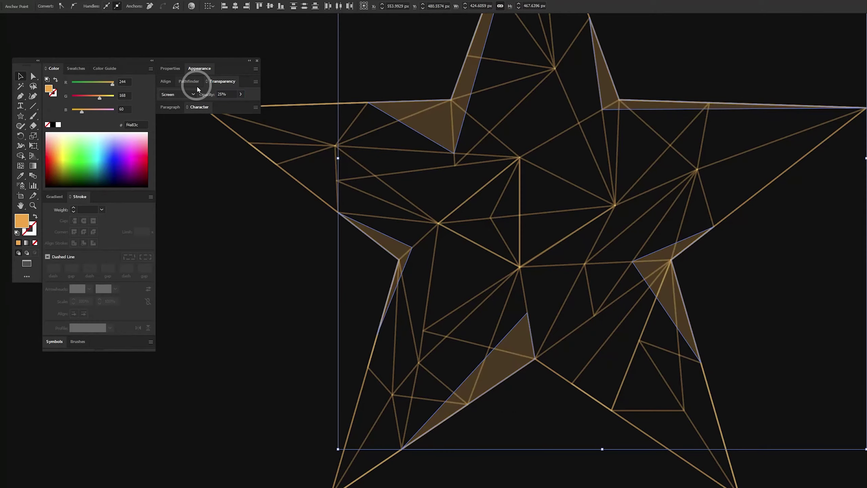
key(ctrl+0)
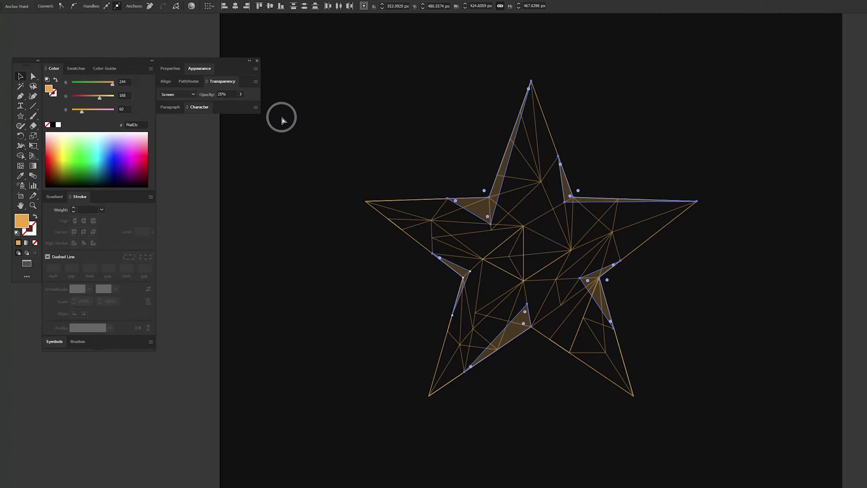
click(389, 258)
drag(253, 172, 349, 164)
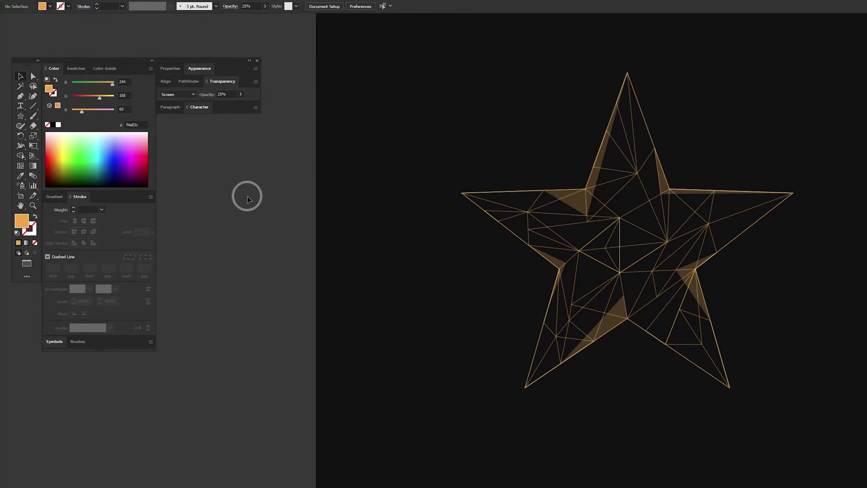
Step: Make the fill a linear gradient from the darker gold swatch to black
click(58, 197)
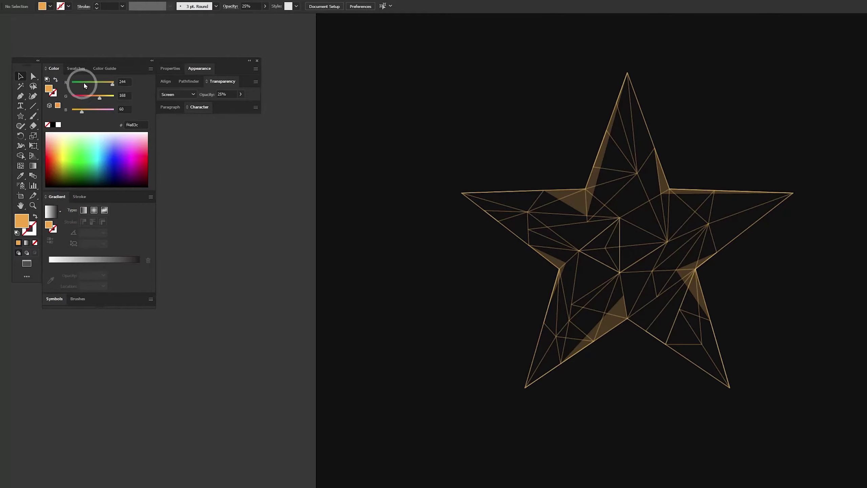
click(74, 68)
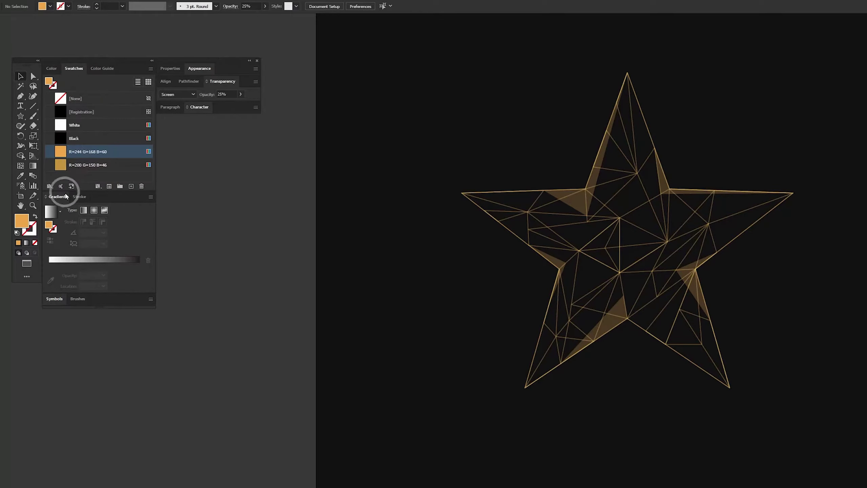
click(51, 212)
click(61, 165)
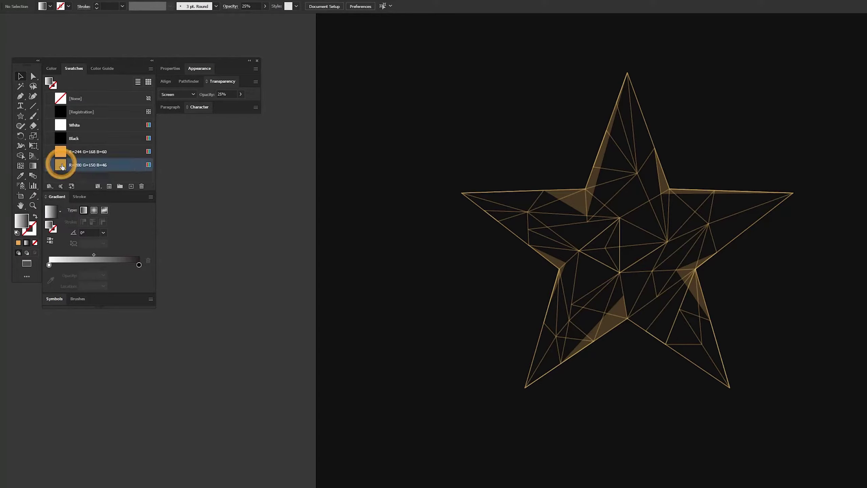
drag(49, 268, 49, 265)
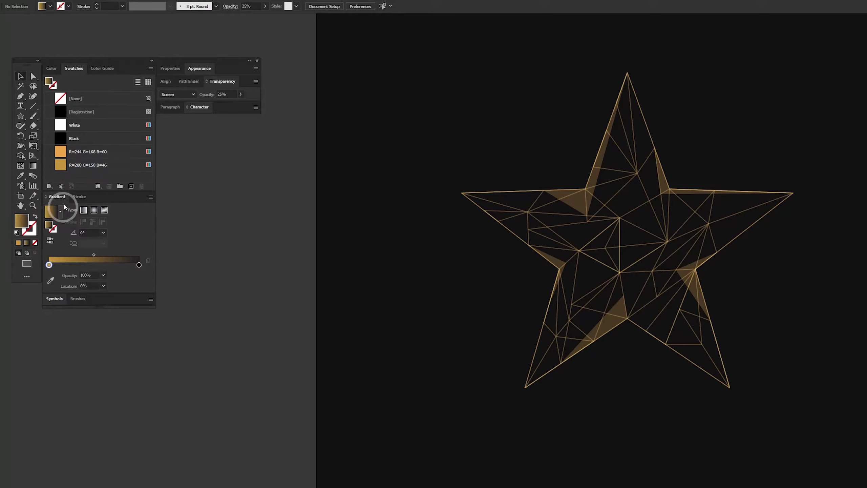
drag(64, 140, 138, 267)
Step: Move the gradient midpoint location to 25%
click(93, 255)
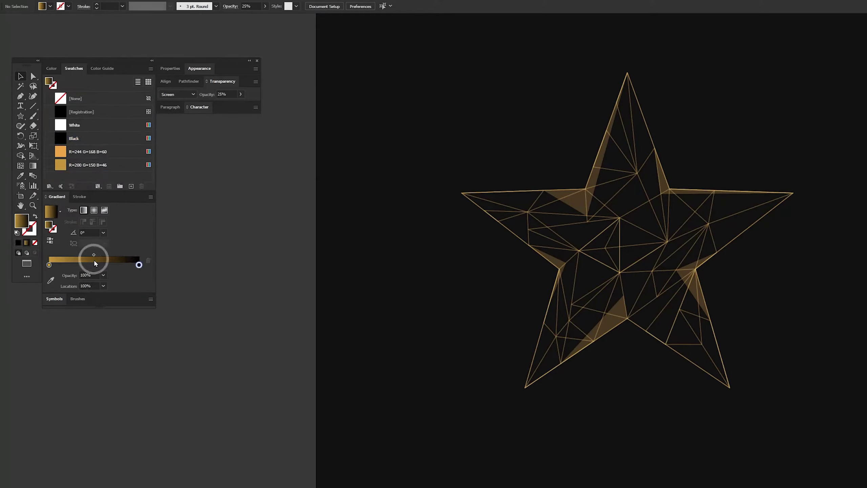
click(103, 286)
click(108, 310)
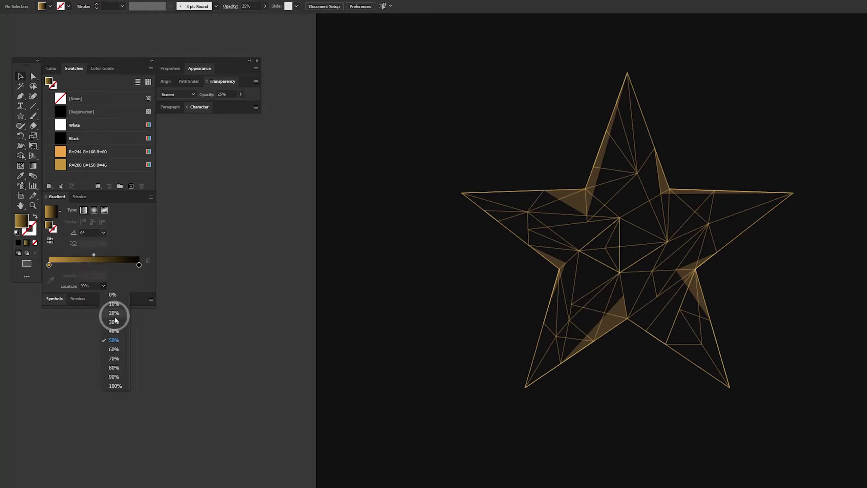
double_click(87, 285)
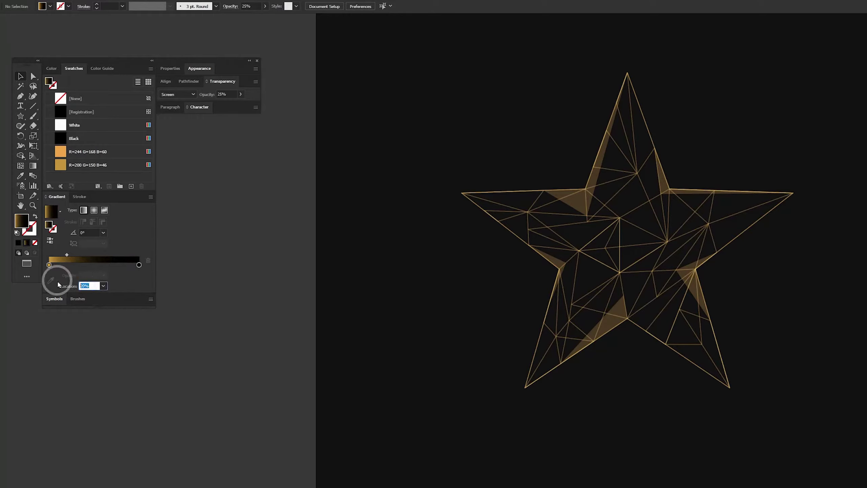
text(25)
key(Return)
key(l)
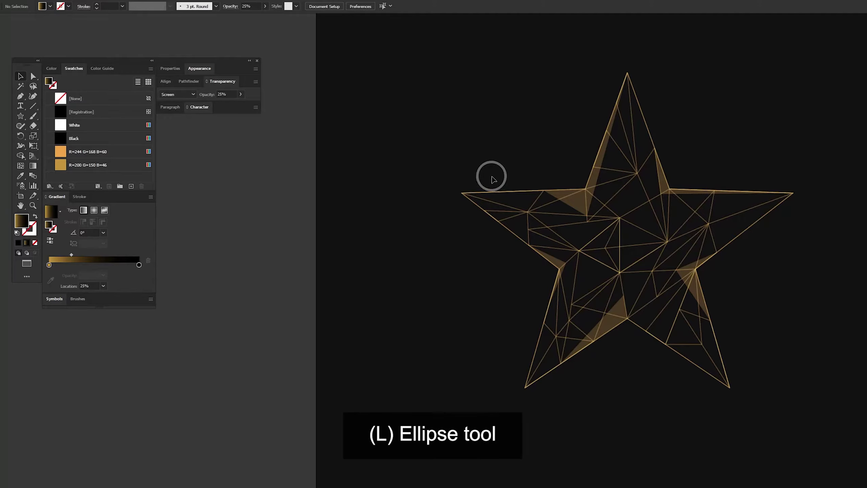
Step: Draw a long ellipse with a radial gold-to-black gradient flattened into a thin oval
drag(347, 170, 499, 194)
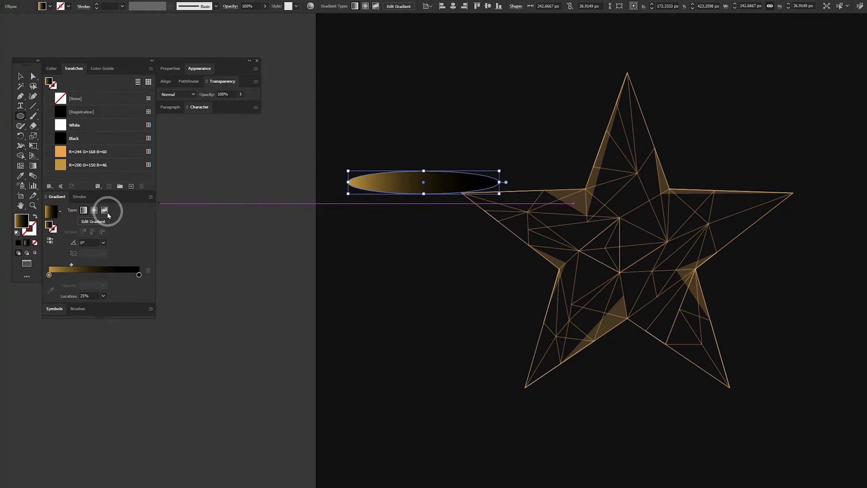
click(94, 210)
key(g)
key(g)
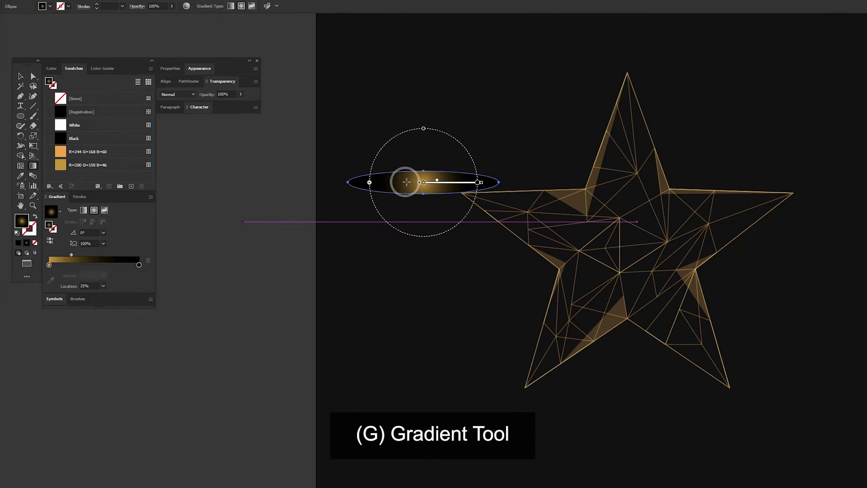
drag(423, 130, 423, 170)
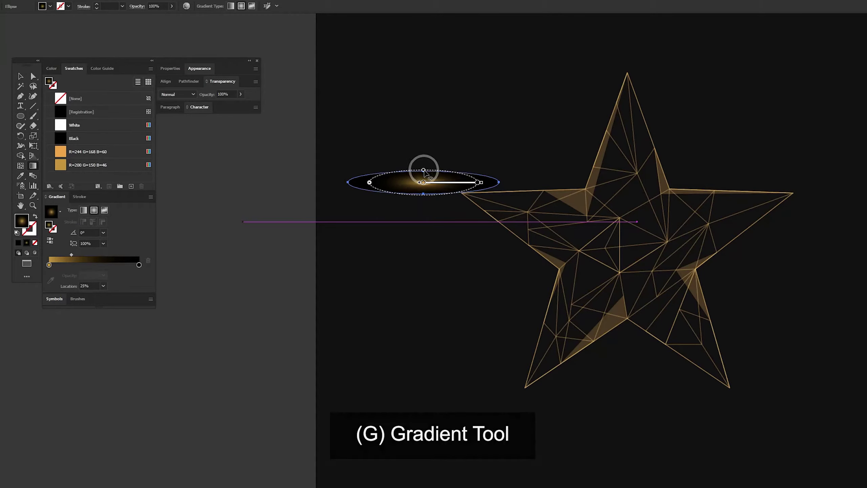
drag(481, 182, 500, 184)
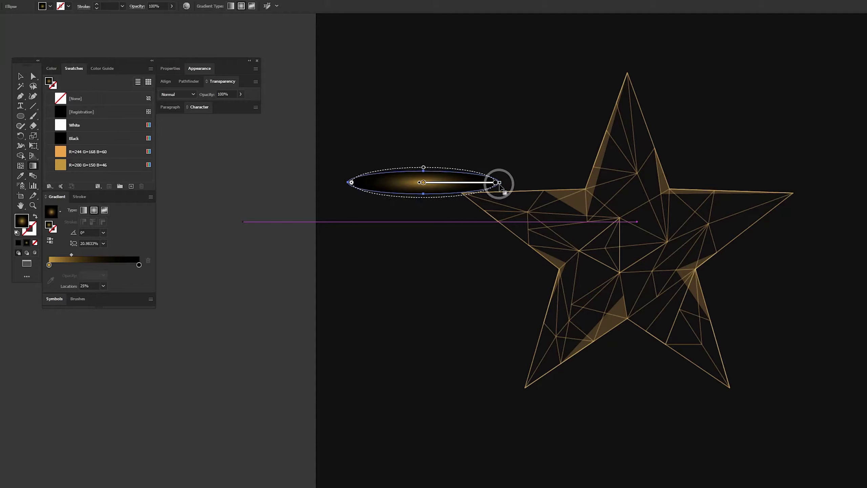
mouse_move(424, 168)
mouse_down()
mouse_move(423, 177)
mouse_move(500, 164)
mouse_move(484, 155)
mouse_move(621, 141)
mouse_move(638, 126)
mouse_move(650, 138)
mouse_move(461, 136)
mouse_move(455, 170)
mouse_move(386, 198)
mouse_move(403, 150)
mouse_up()
key(v)
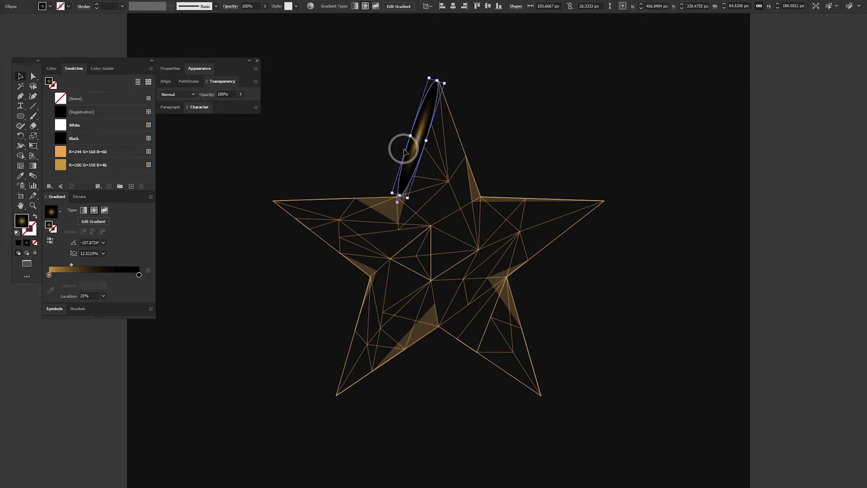
Step: Set the first gradient ellipse's blend mode to Color Dodge
click(178, 93)
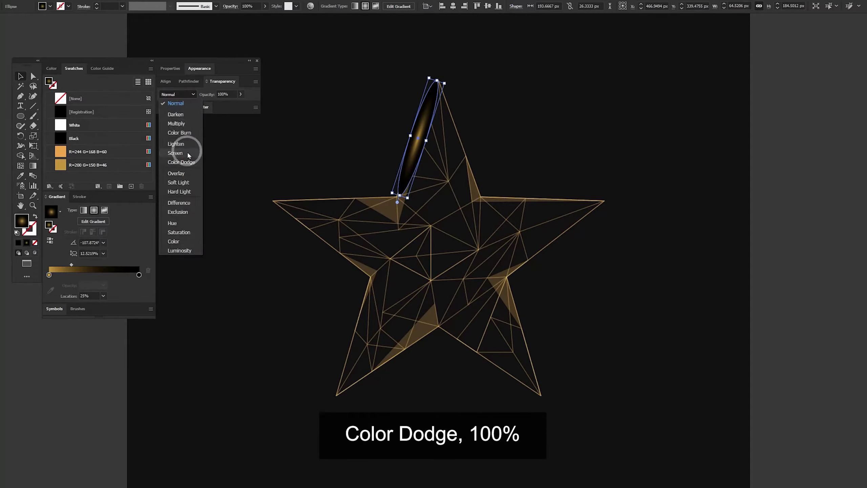
click(181, 162)
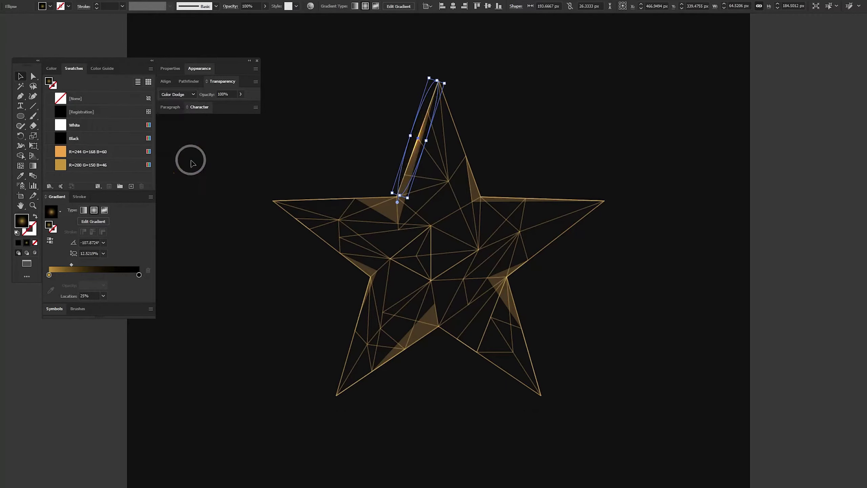
click(374, 147)
scroll(566, 145, up, 2)
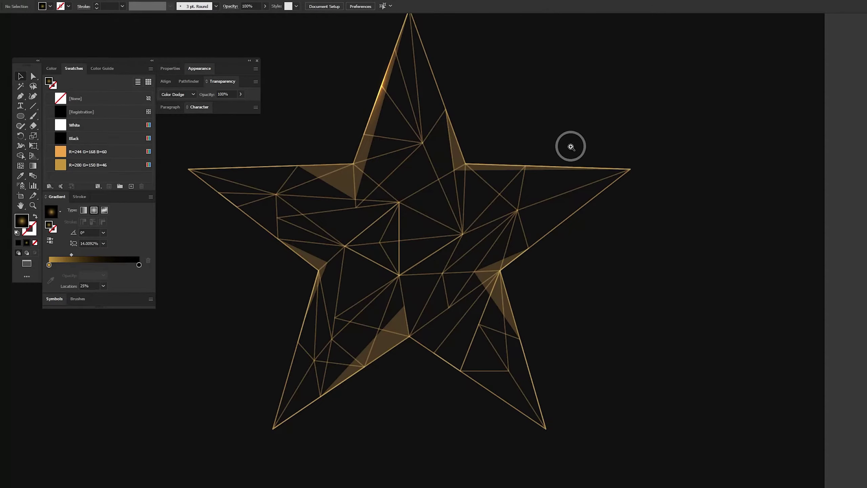
Step: Duplicate and rotate gradient ellipses onto the upper and right arms' edges
drag(405, 155, 522, 164)
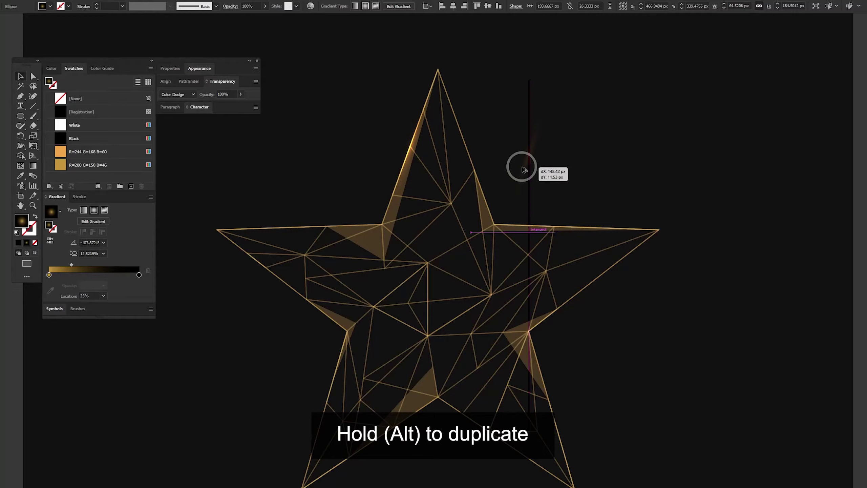
drag(557, 78, 504, 58)
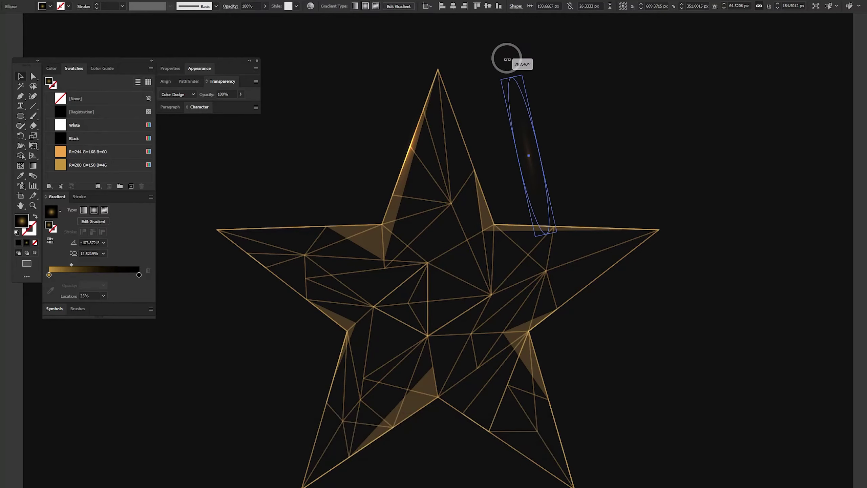
drag(518, 113, 463, 120)
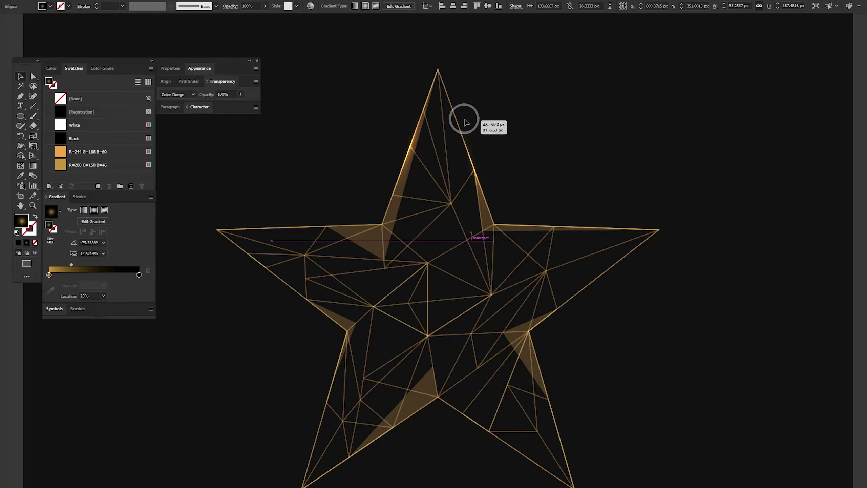
click(188, 96)
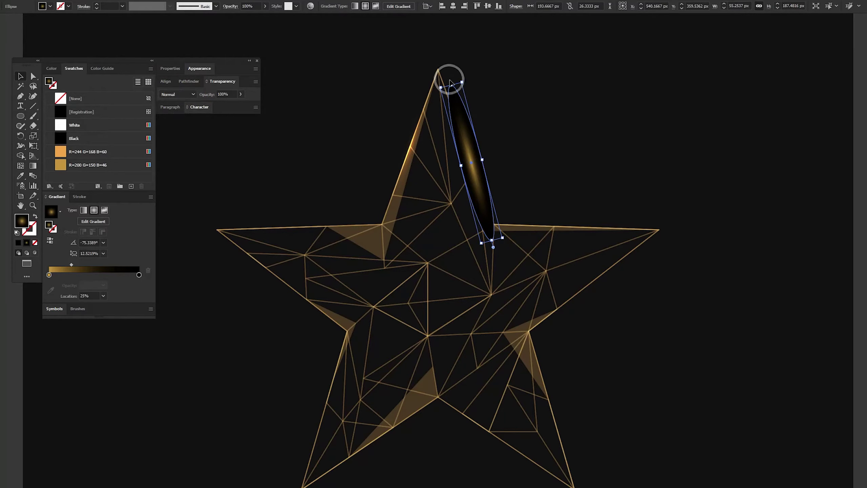
drag(450, 82, 561, 158)
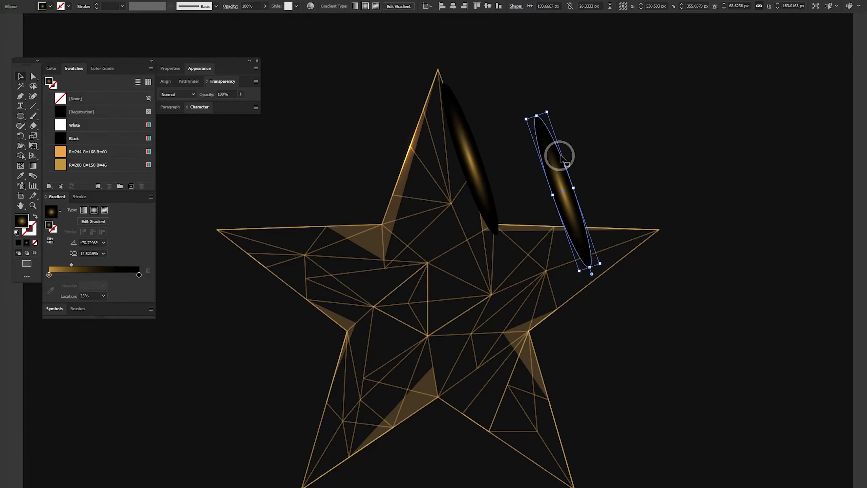
drag(577, 187, 565, 105)
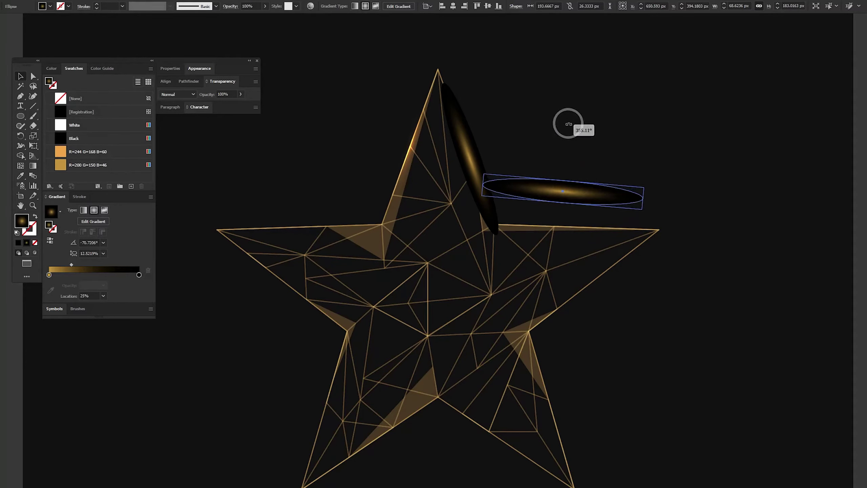
mouse_move(572, 193)
mouse_down()
mouse_move(568, 228)
mouse_move(573, 202)
mouse_move(590, 184)
mouse_up()
Step: Place rotated ellipse copies along the right, lower-right and left arms' edges
drag(560, 223, 573, 201)
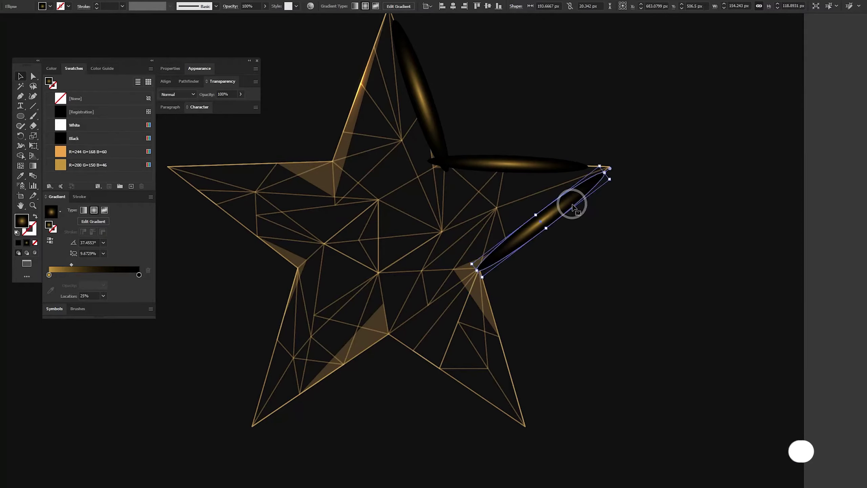
key(ctrl+c)
key(ctrl+v)
drag(538, 239, 532, 410)
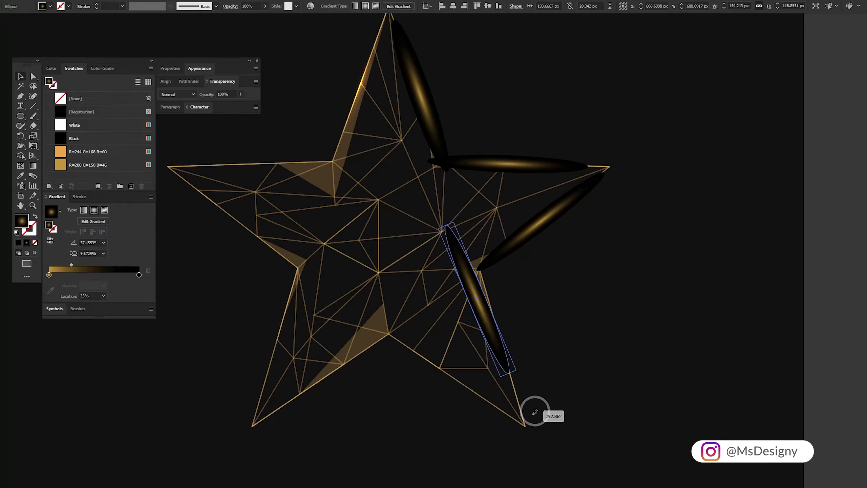
mouse_move(476, 282)
mouse_down()
mouse_move(526, 337)
mouse_move(504, 327)
mouse_up()
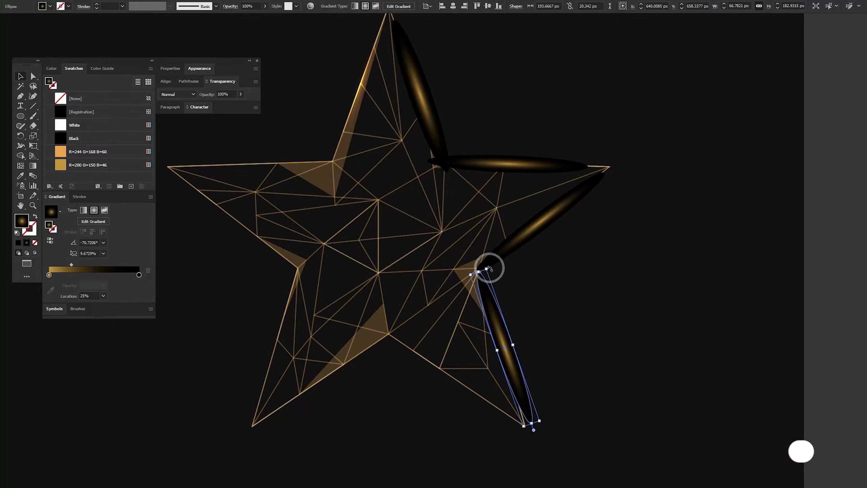
drag(487, 267, 487, 292)
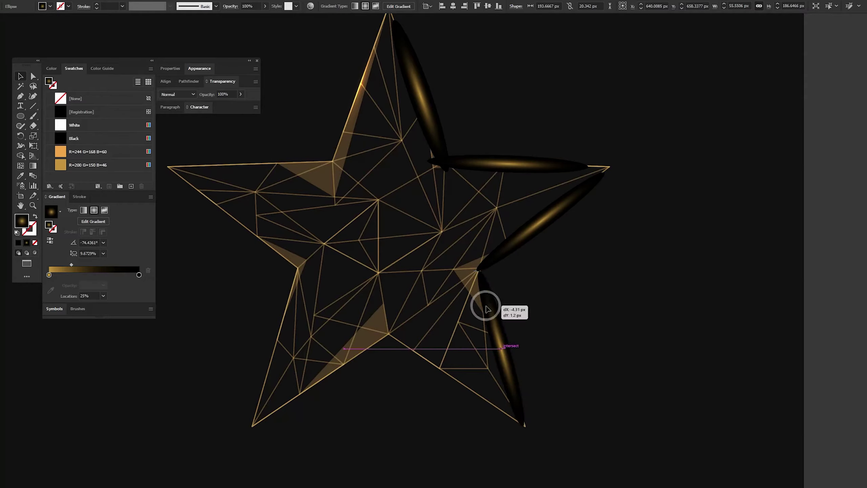
drag(496, 174, 377, 226)
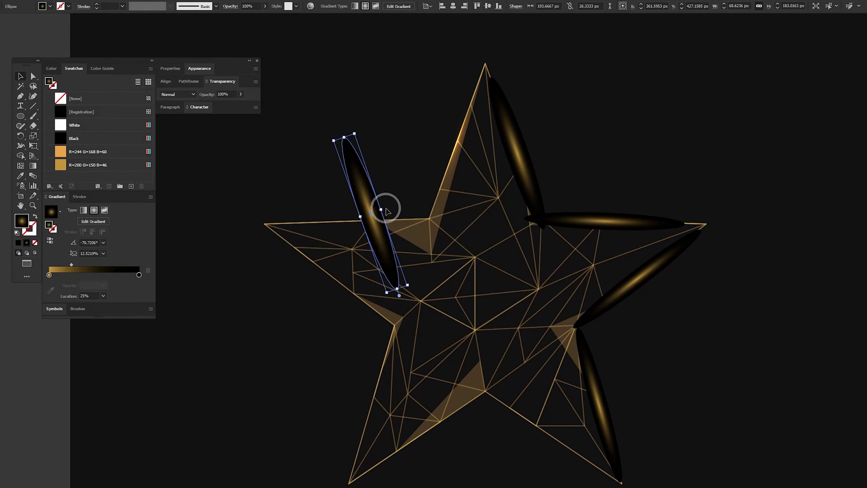
key(ctrl+z)
mouse_move(612, 224)
mouse_down()
mouse_move(360, 217)
mouse_move(353, 209)
mouse_up()
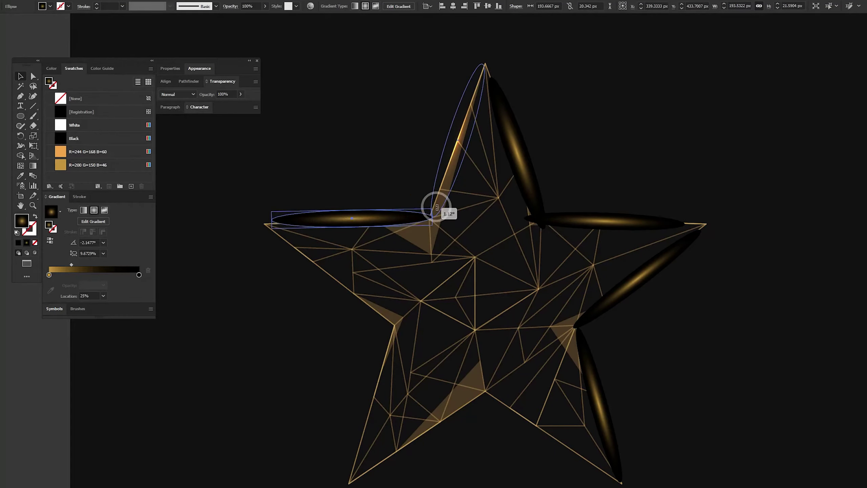
Step: Select the edge ellipses and blend them all with Color Dodge
shift+click(532, 198)
shift+click(586, 228)
shift+click(634, 279)
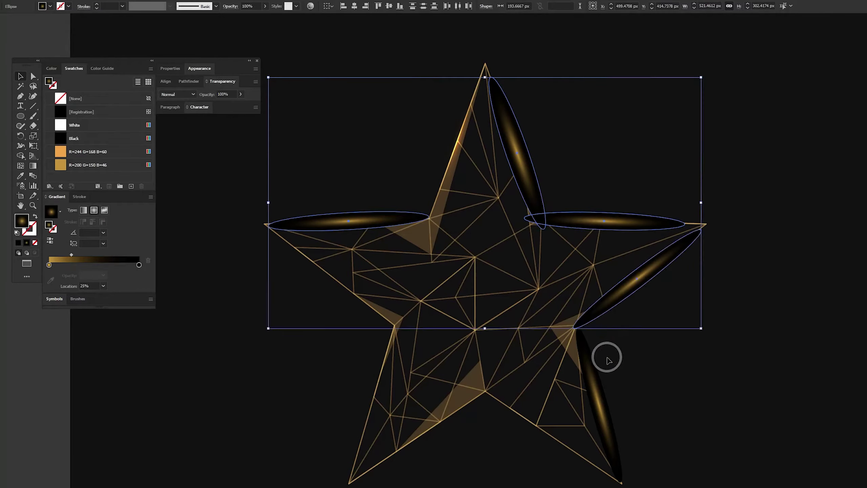
shift+click(592, 369)
click(178, 94)
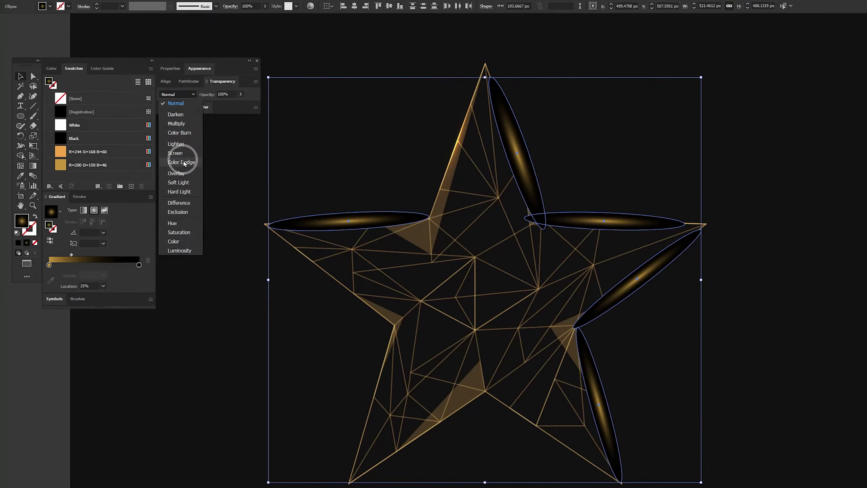
click(200, 163)
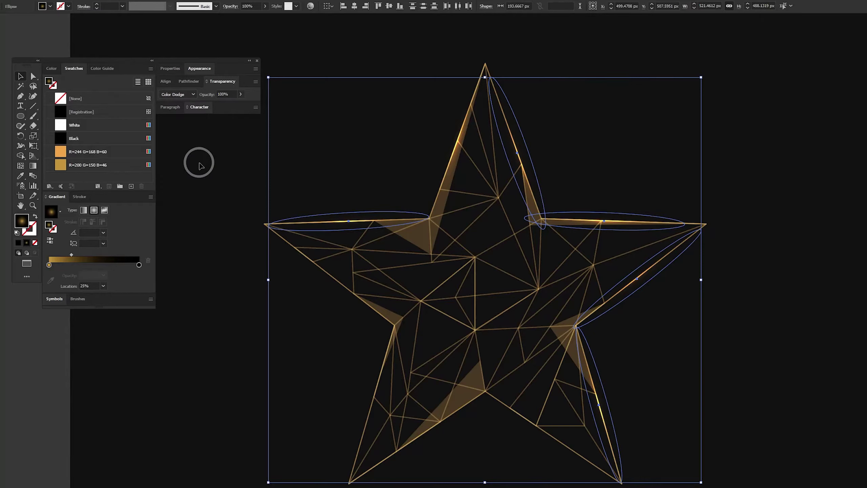
click(239, 170)
Step: Draw a small radial-gradient circle with a 100% gradient aspect ratio
key(l)
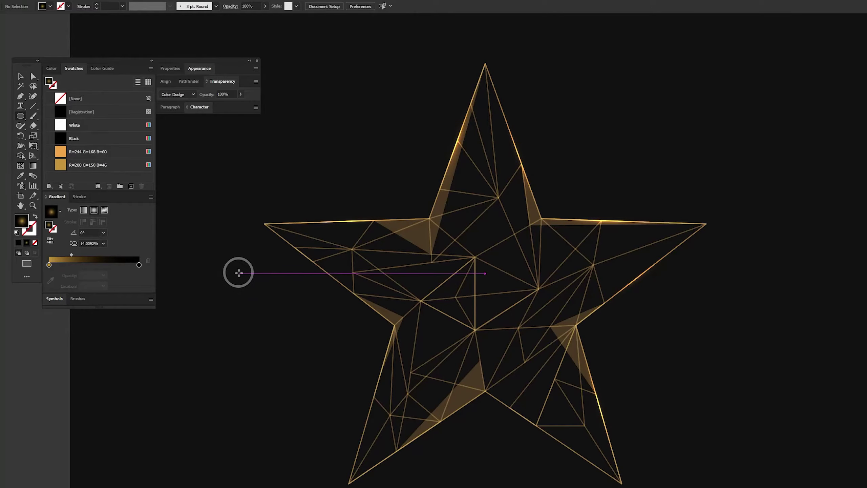
drag(238, 272, 259, 293)
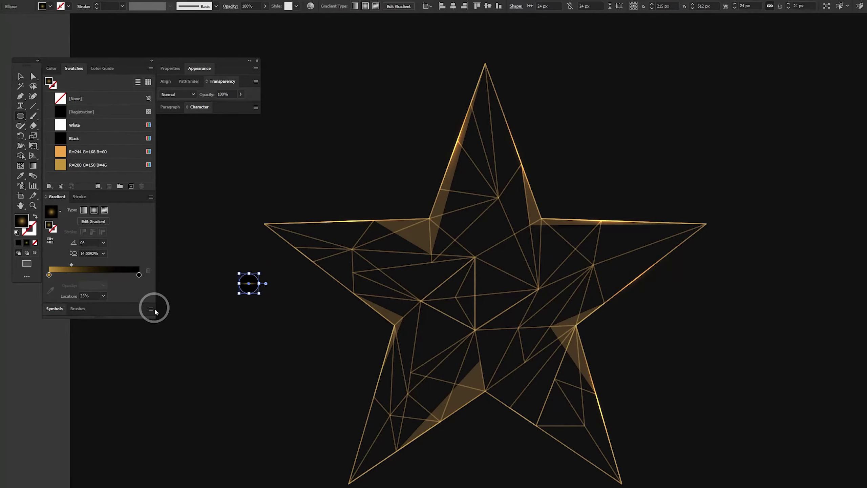
click(104, 253)
click(115, 344)
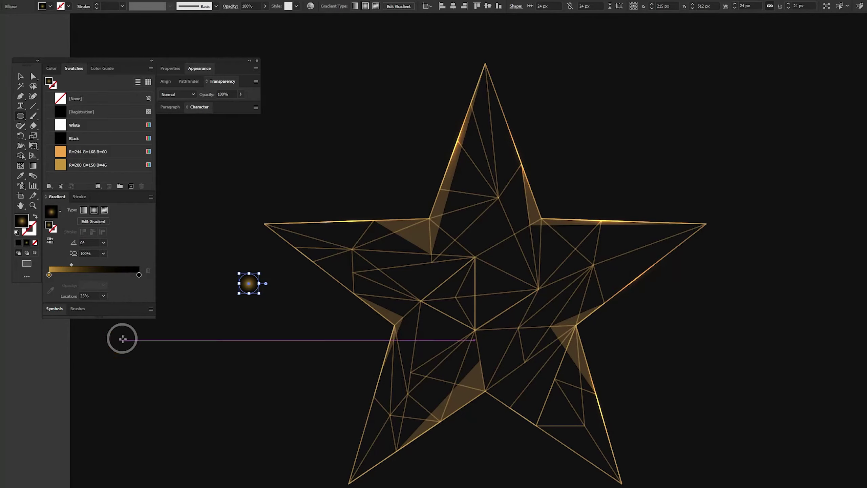
key(v)
drag(323, 80, 689, 473)
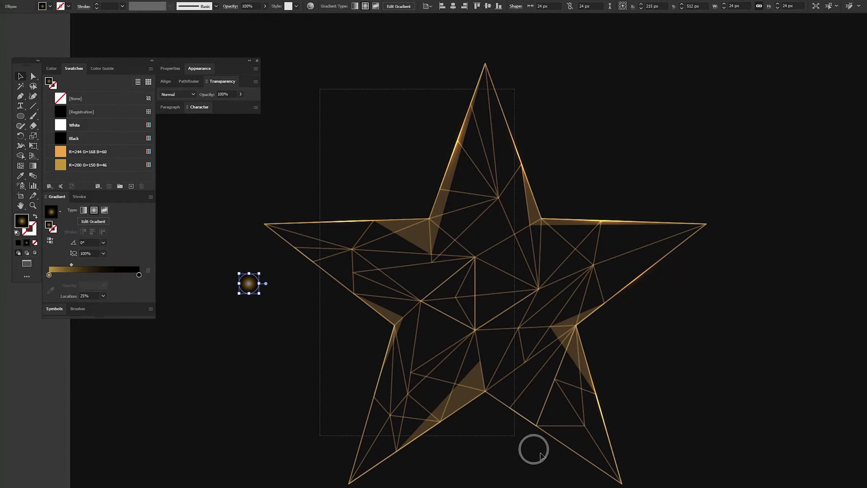
click(761, 419)
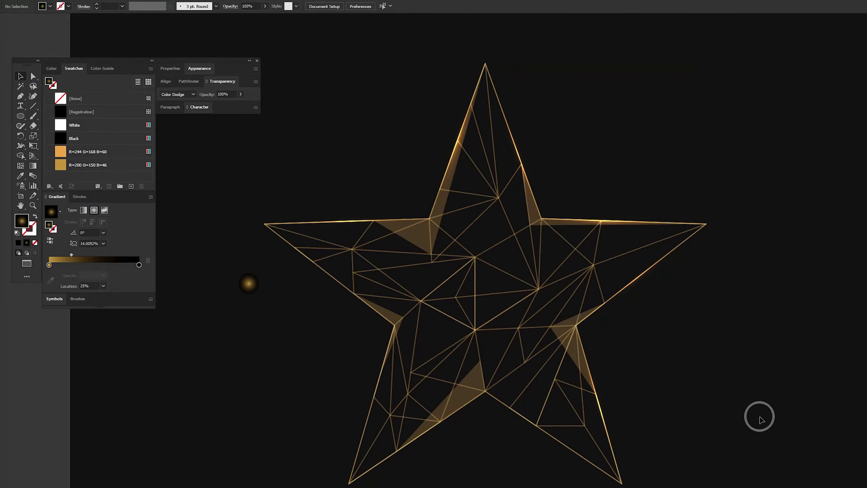
Step: Alt-drag copies of the glow dot onto the star's tips, vertices and intersections
mouse_move(249, 286)
mouse_down()
mouse_move(350, 234)
mouse_move(352, 248)
mouse_move(474, 258)
mouse_move(532, 214)
mouse_up()
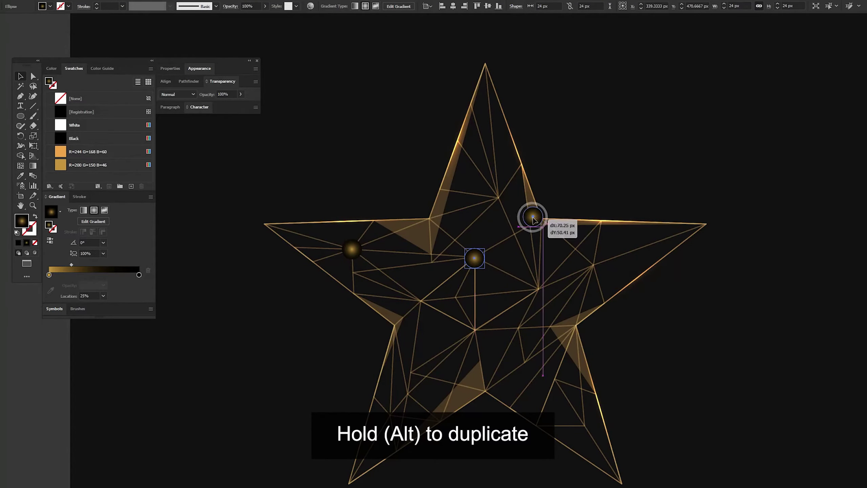
mouse_move(442, 188)
mouse_down()
mouse_move(471, 280)
mouse_move(578, 194)
mouse_move(485, 228)
mouse_move(408, 172)
mouse_up()
mouse_move(408, 173)
mouse_down()
mouse_move(439, 246)
mouse_move(389, 282)
mouse_move(343, 257)
mouse_move(323, 277)
mouse_move(396, 330)
mouse_up()
drag(396, 330, 438, 359)
mouse_move(439, 359)
mouse_down()
mouse_move(511, 410)
mouse_move(454, 320)
mouse_move(236, 196)
mouse_move(217, 194)
mouse_move(350, 189)
mouse_move(397, 63)
mouse_move(353, 280)
mouse_move(344, 257)
mouse_up()
mouse_move(344, 256)
mouse_down()
mouse_move(286, 404)
mouse_move(331, 326)
mouse_up()
mouse_move(334, 336)
mouse_down()
mouse_move(178, 285)
mouse_move(306, 191)
mouse_up()
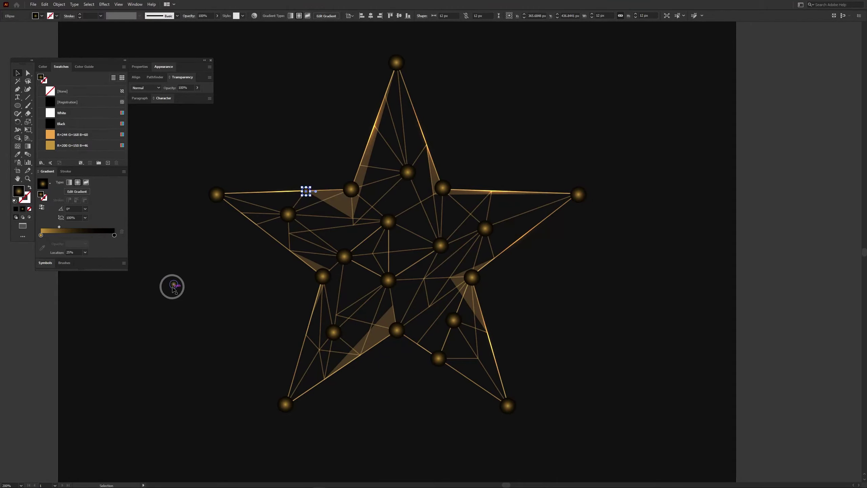
mouse_move(173, 284)
mouse_down()
mouse_move(424, 280)
mouse_move(493, 191)
mouse_move(494, 257)
mouse_move(372, 127)
mouse_up()
mouse_move(373, 127)
mouse_down()
mouse_move(405, 124)
mouse_move(426, 146)
mouse_move(337, 315)
mouse_move(305, 337)
mouse_move(318, 351)
mouse_up()
scroll(343, 282, down, 3)
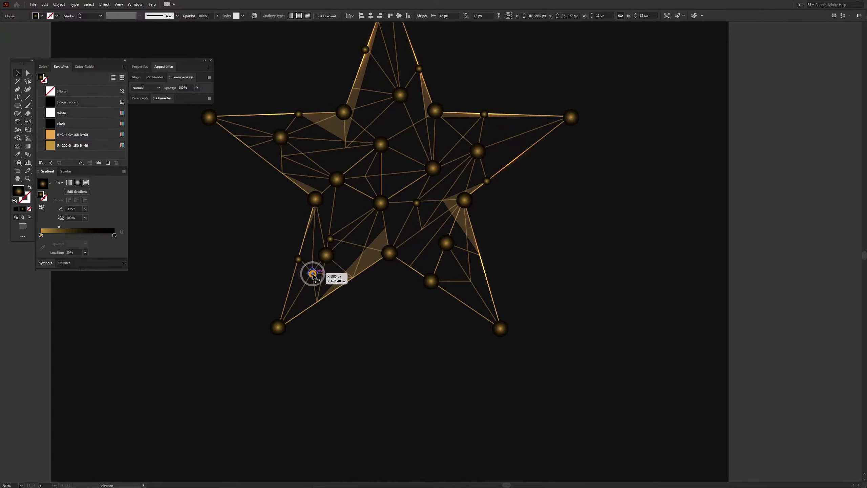
mouse_move(312, 273)
mouse_down()
mouse_move(421, 229)
mouse_move(470, 281)
mouse_move(479, 255)
mouse_move(281, 157)
mouse_move(322, 146)
mouse_move(413, 87)
mouse_move(526, 148)
mouse_move(371, 152)
mouse_move(364, 178)
mouse_up()
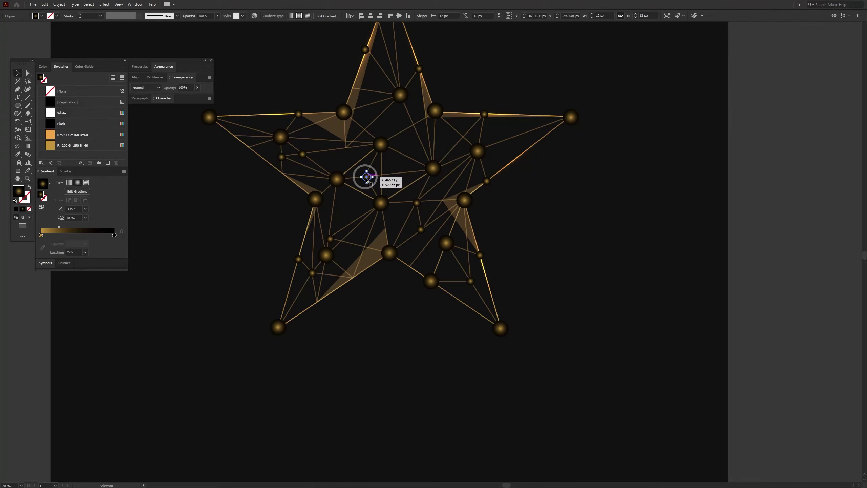
scroll(456, 170, up, 3)
Step: Group all the artwork and set its blend mode to Color Dodge
key(ctrl+a)
key(ctrl+g)
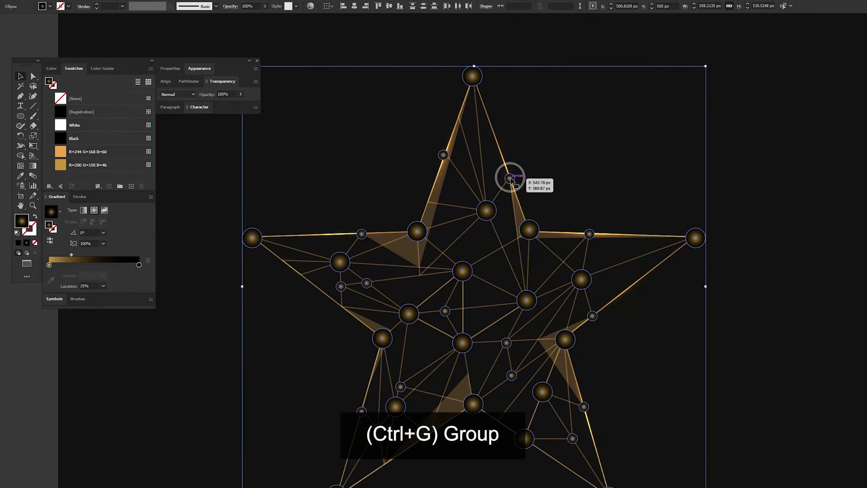
right_click(510, 178)
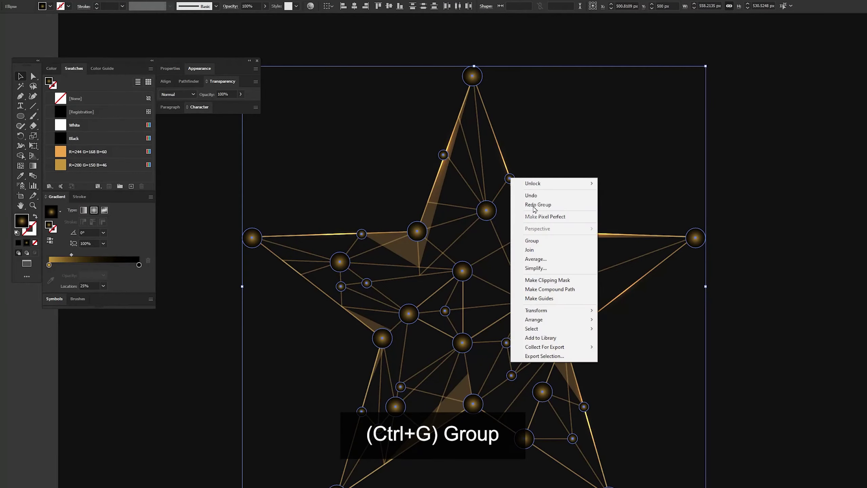
click(533, 241)
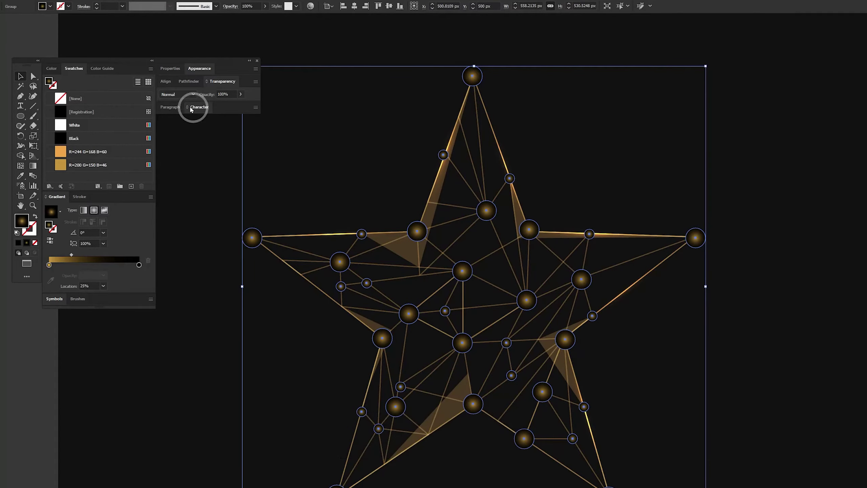
click(178, 94)
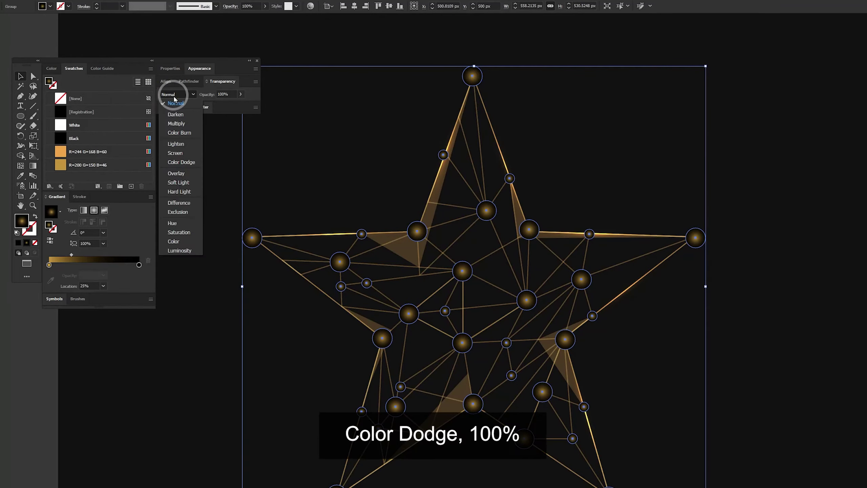
click(187, 163)
click(333, 166)
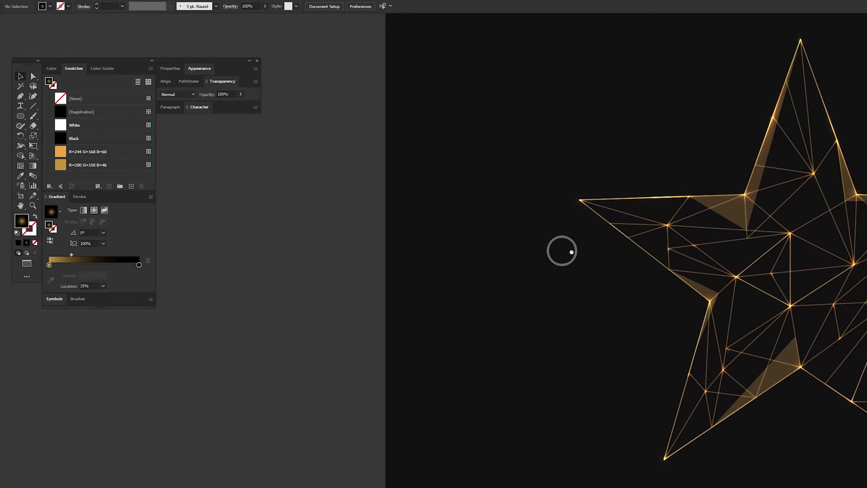
Step: Draw a tiny 4 px circle filled with the darker gold swatch
scroll(512, 256, left, 5)
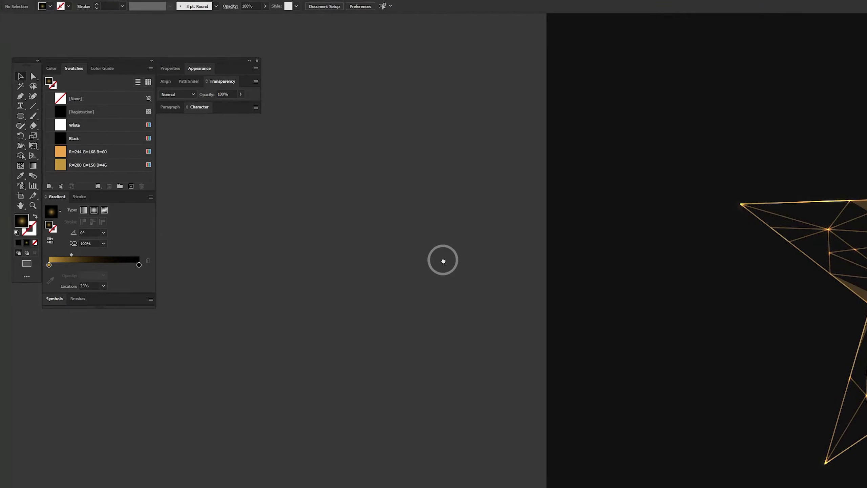
click(17, 244)
click(73, 68)
click(82, 164)
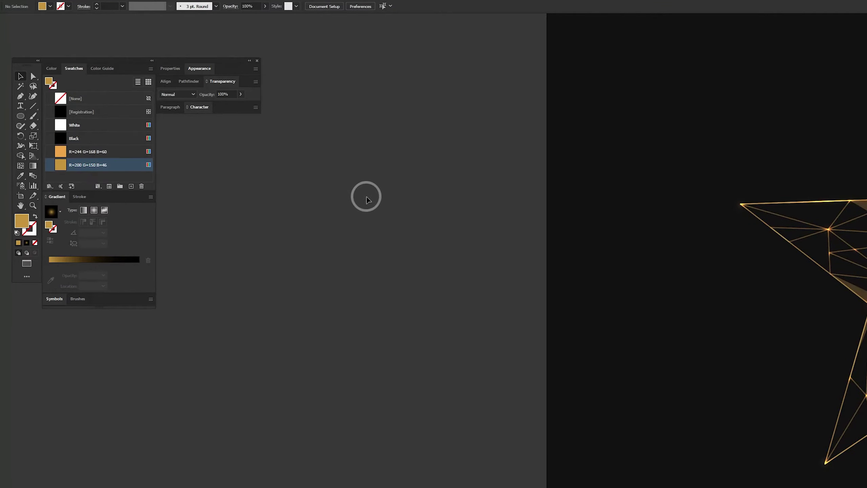
key(l)
click(329, 167)
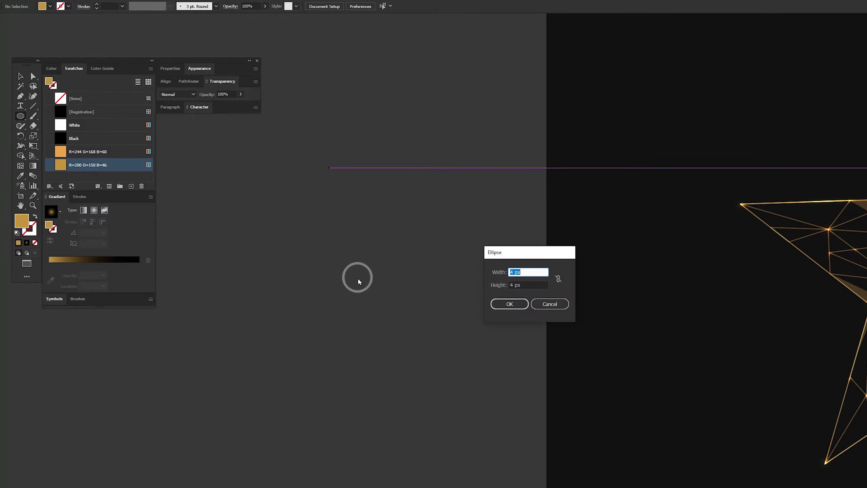
key(Return)
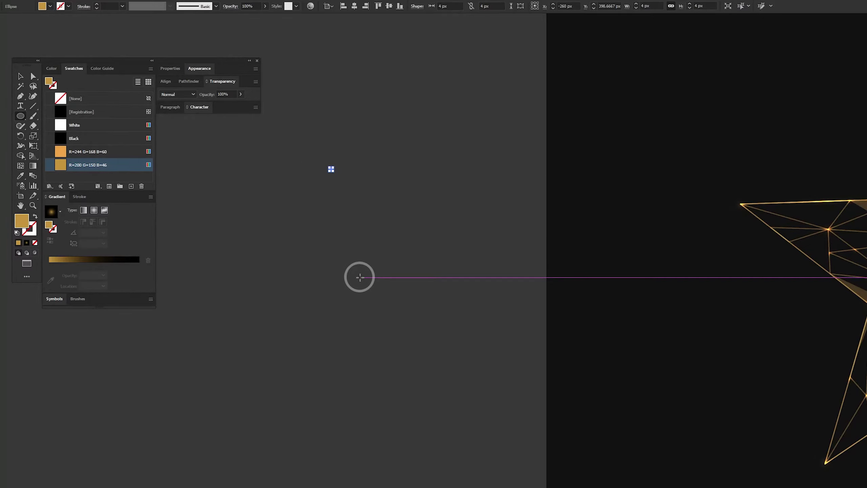
key(v)
click(321, 175)
Step: Switch to the Paintbrush and choose New Brush from the brush definitions
key(b)
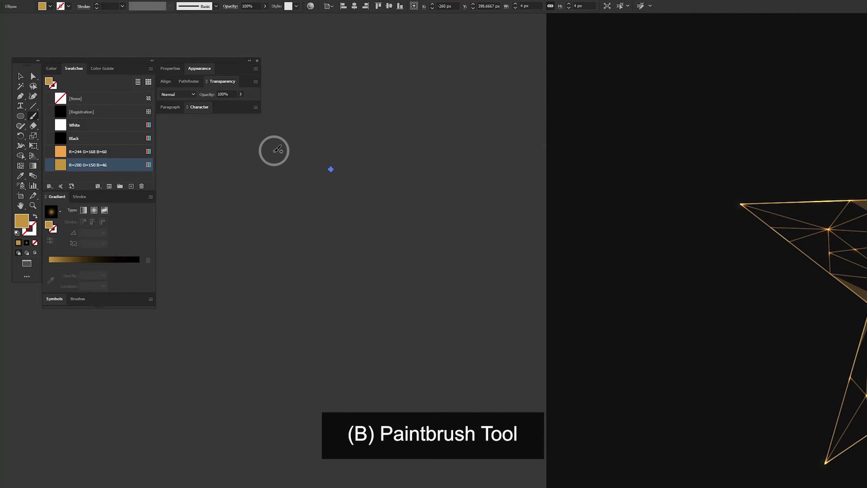
click(215, 6)
click(195, 71)
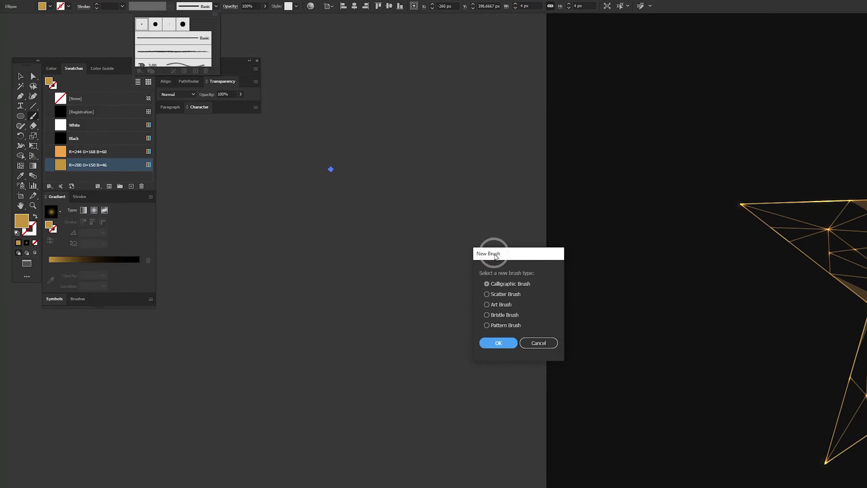
Step: Create a Scatter Brush named light with random size from 65% to 110%
drag(491, 253, 446, 141)
click(459, 182)
click(464, 232)
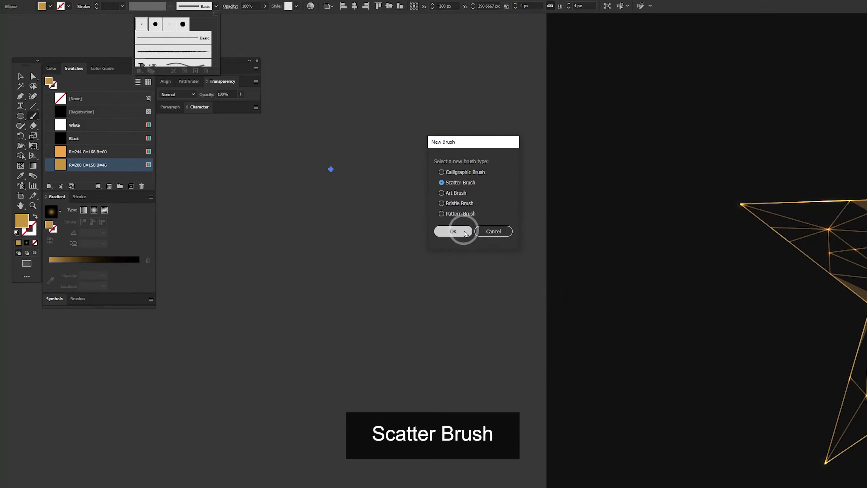
drag(580, 190, 406, 135)
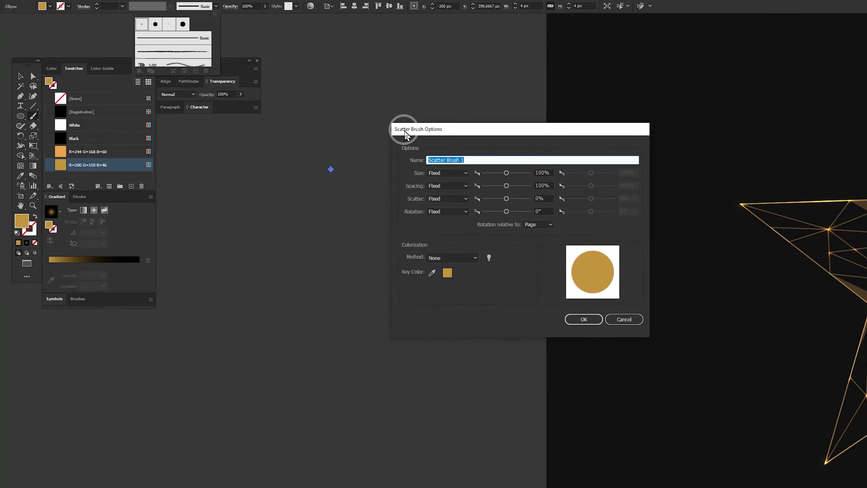
click(366, 288)
text(light)
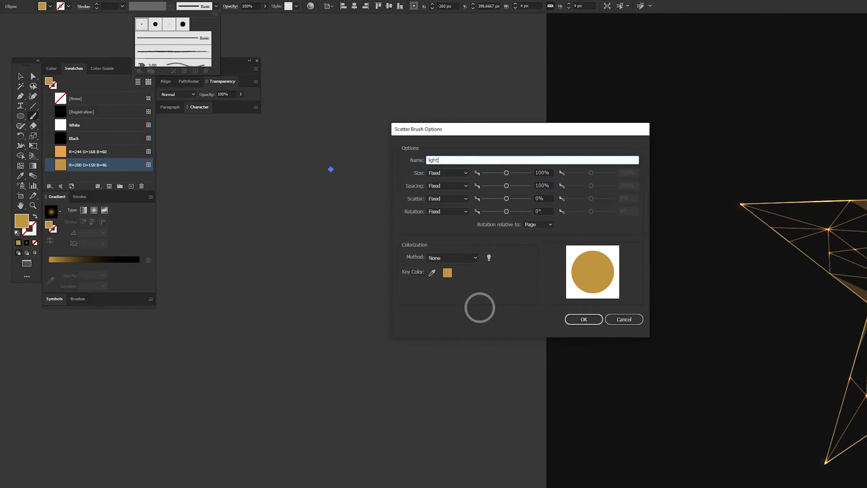
click(457, 173)
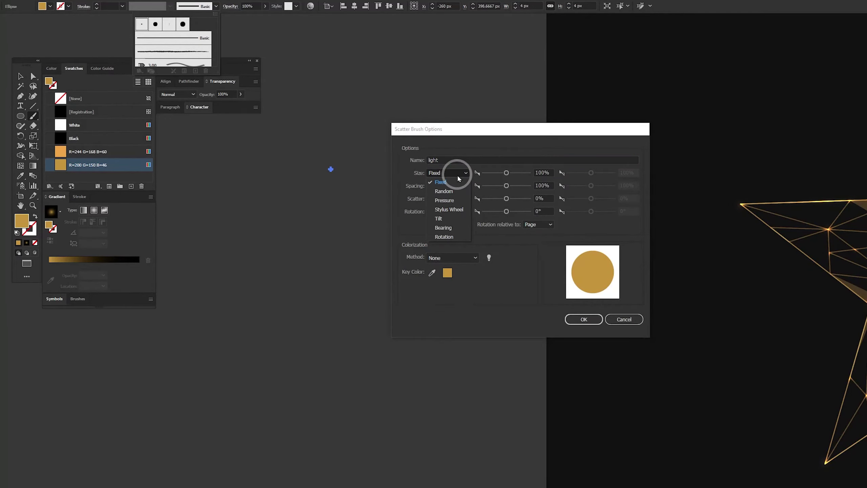
click(443, 191)
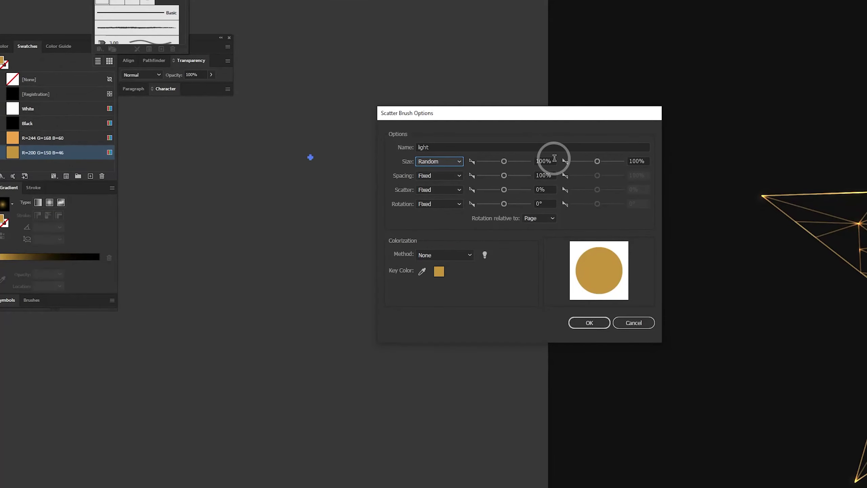
click(520, 160)
text(65)
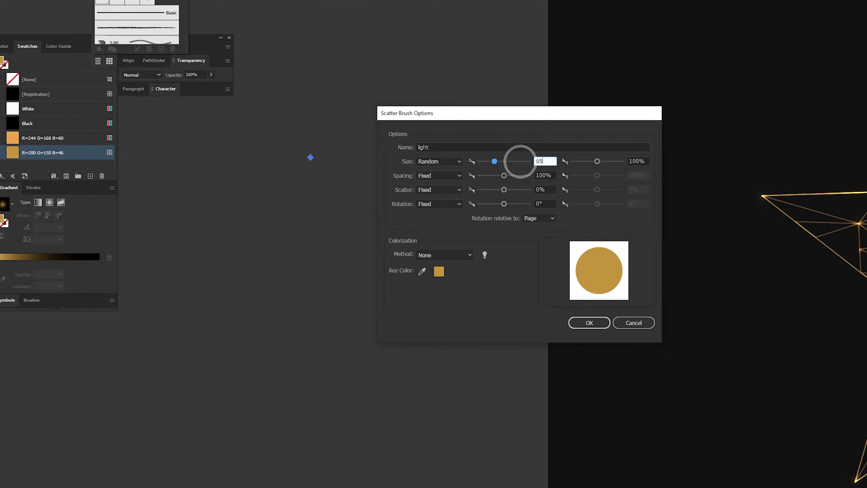
click(636, 161)
text(110)
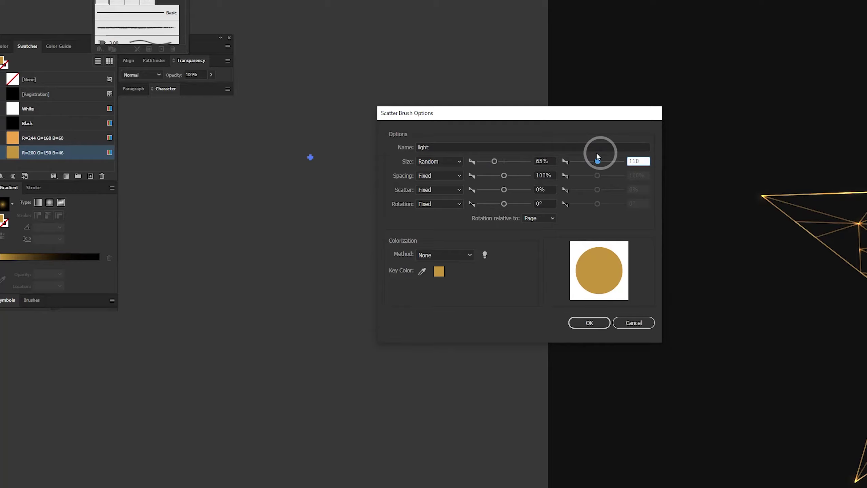
click(441, 176)
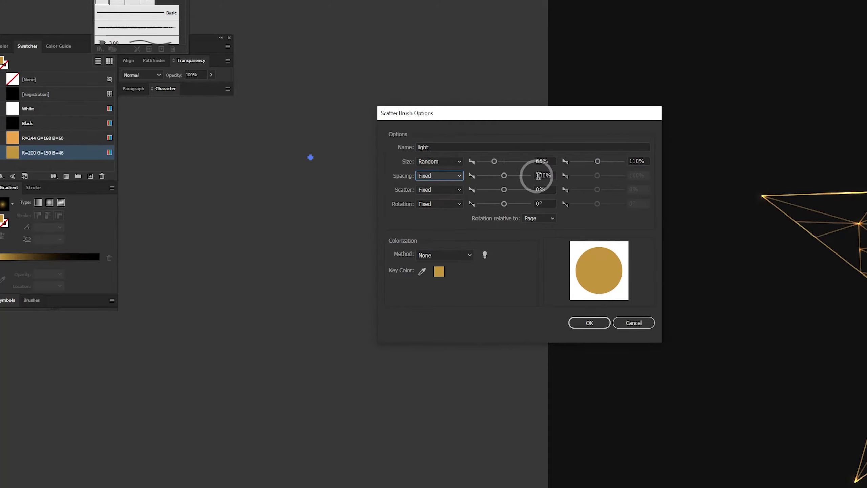
Step: Set spacing to 580% and random scatter to 690%, then confirm the brush
click(505, 175)
text(580)
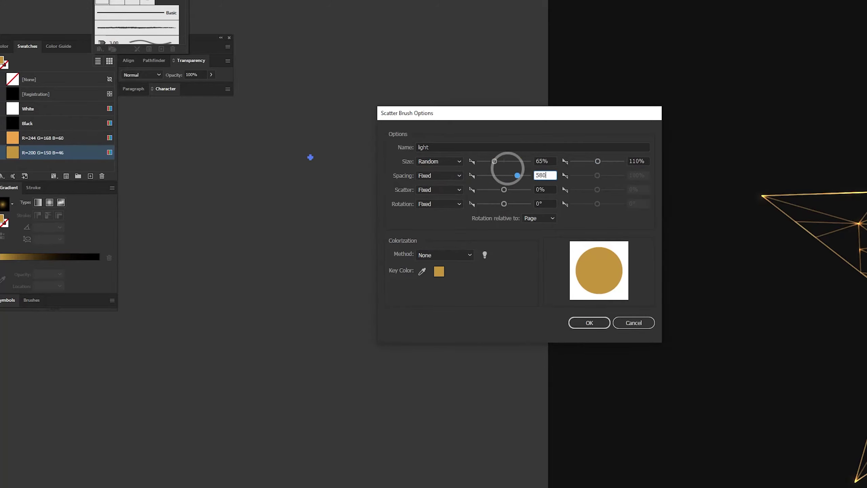
click(443, 190)
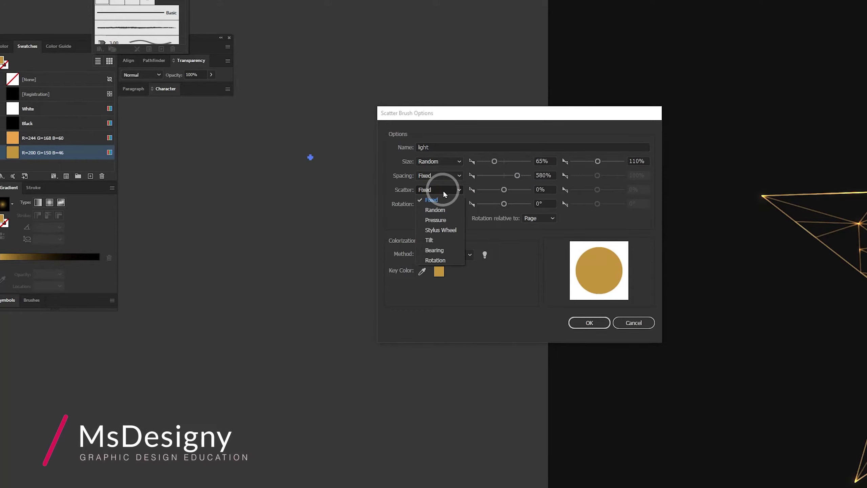
click(438, 209)
drag(503, 189, 523, 191)
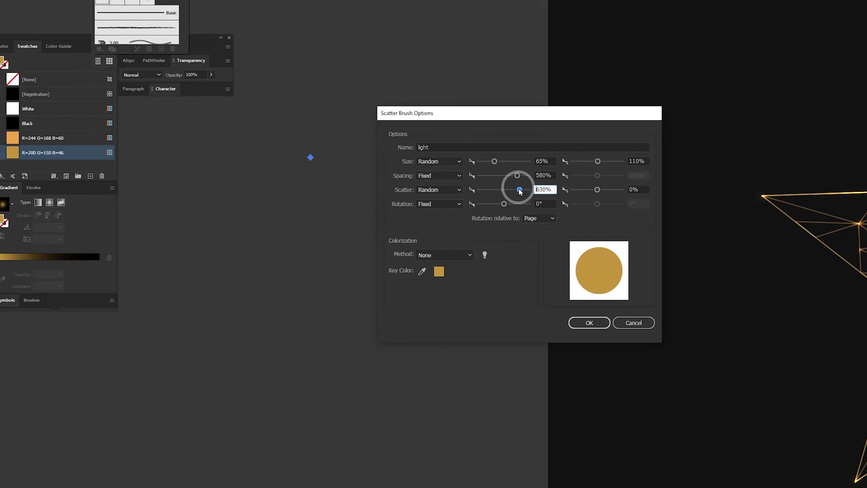
drag(553, 189, 483, 184)
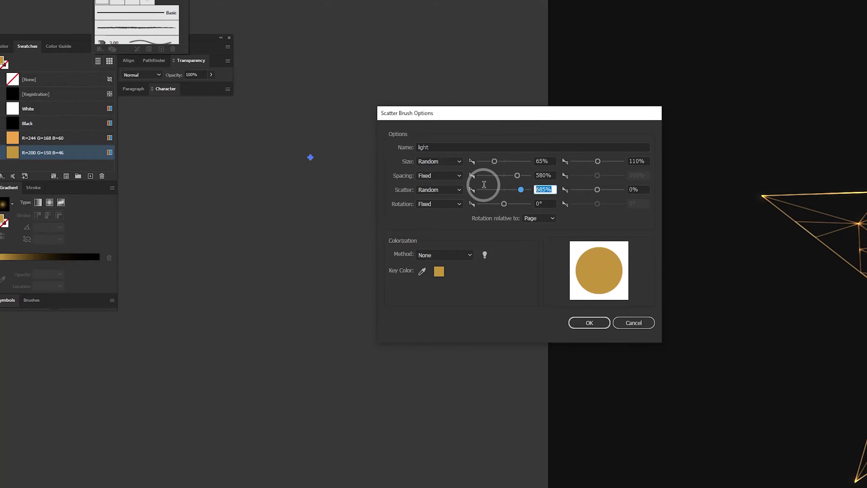
text(660)
click(635, 197)
text(690)
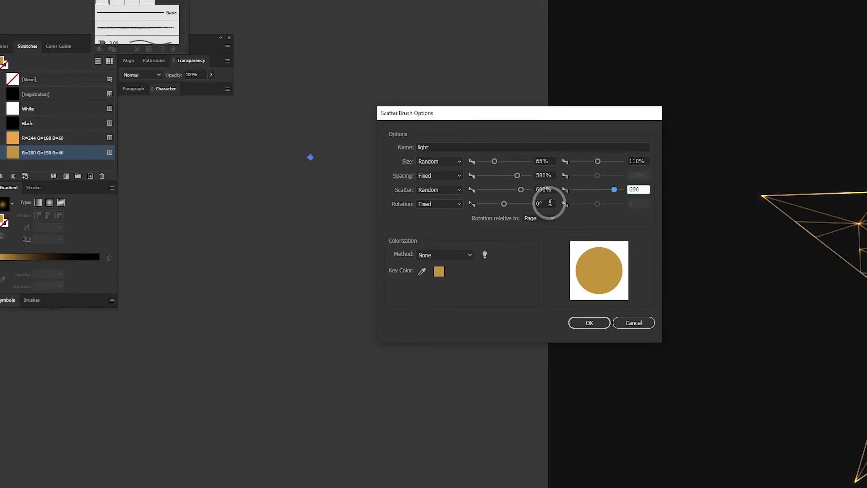
click(583, 319)
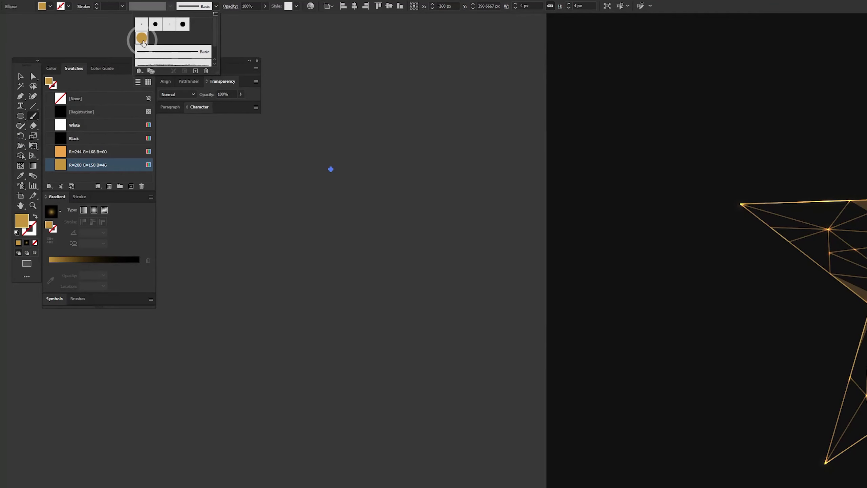
Step: Paint a winding light-brush stroke over the star and select it
click(147, 45)
click(365, 193)
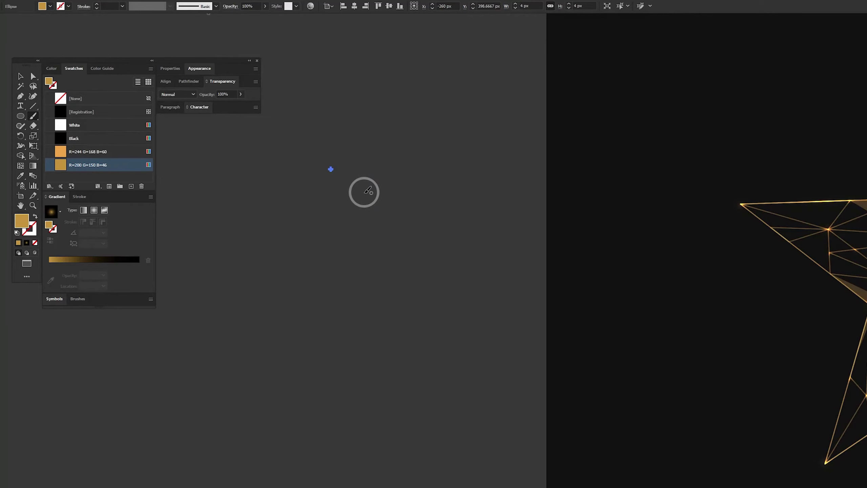
drag(589, 255, 336, 213)
click(193, 6)
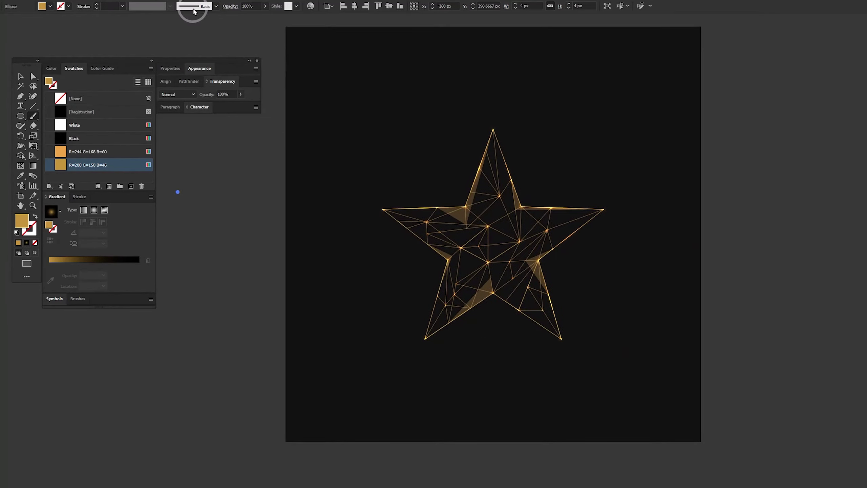
click(142, 38)
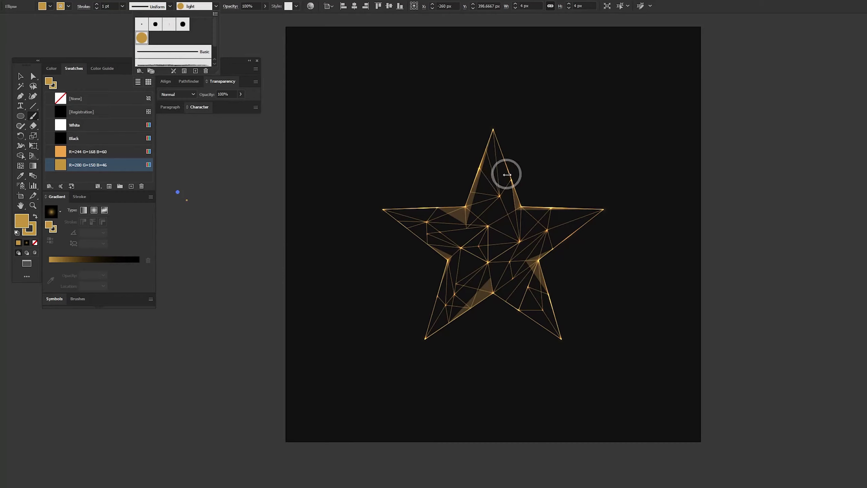
click(497, 155)
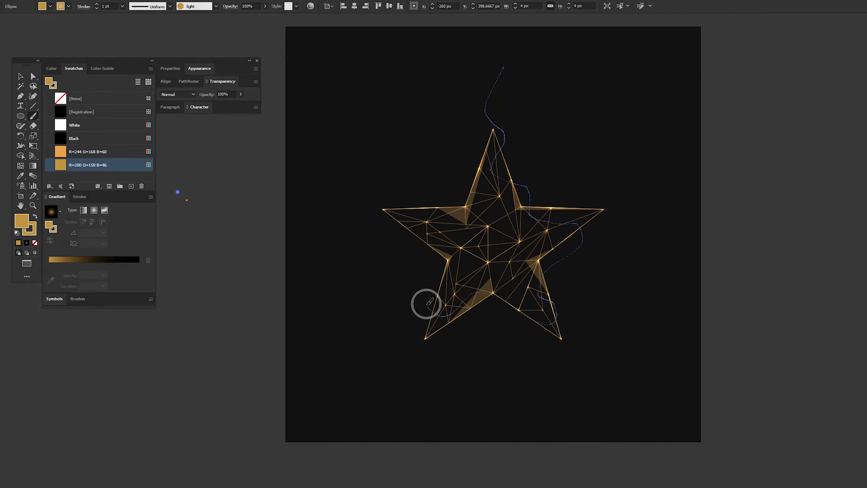
drag(413, 229, 379, 209)
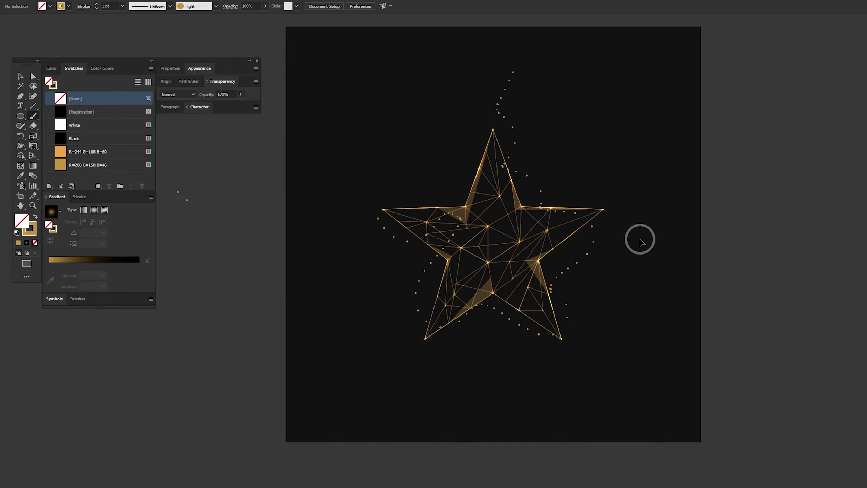
key(v)
click(587, 253)
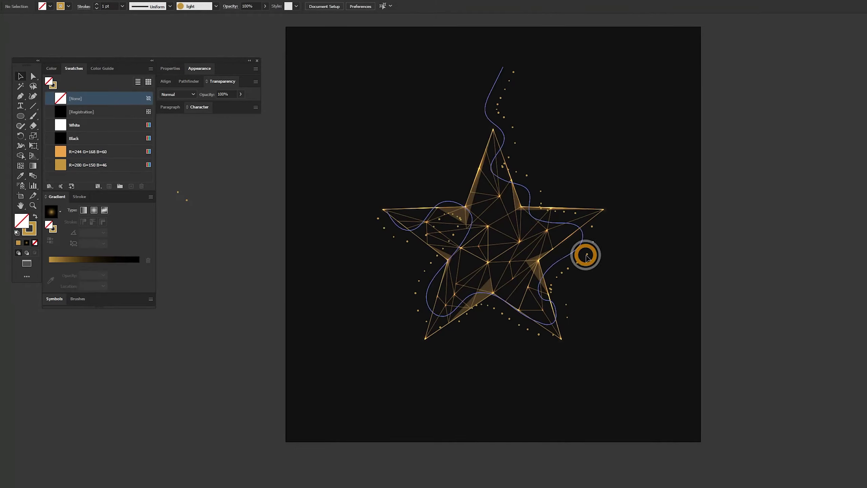
Step: Change the light brush's minimum scatter to -690% and apply it to existing strokes
click(205, 12)
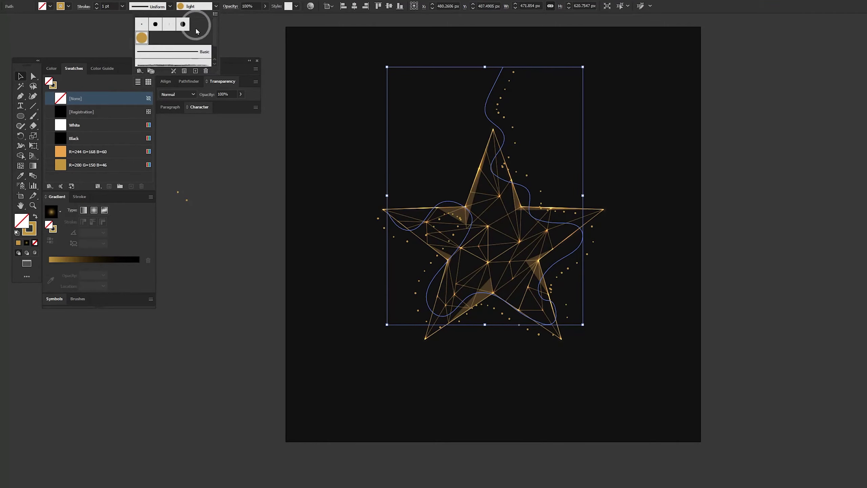
double_click(141, 37)
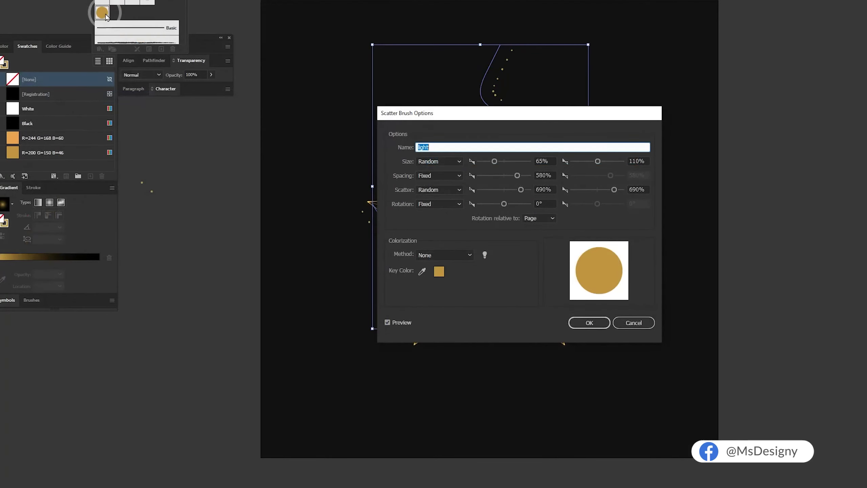
drag(495, 113, 730, 110)
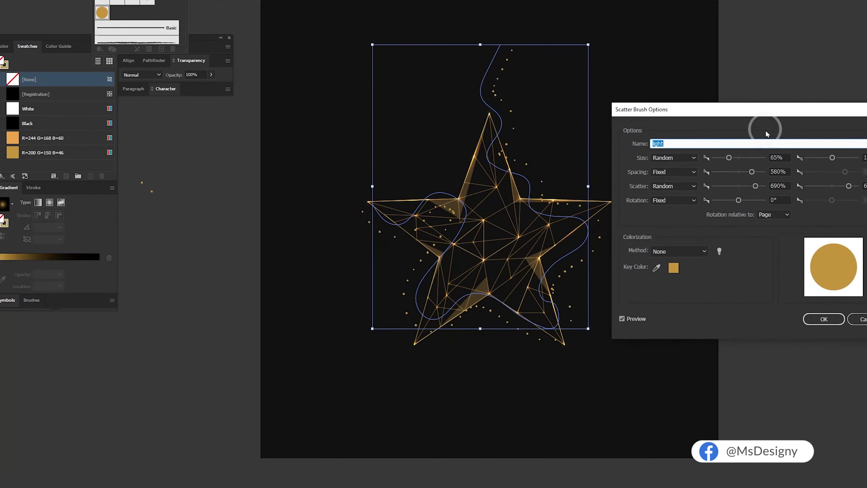
double_click(785, 186)
text(-690)
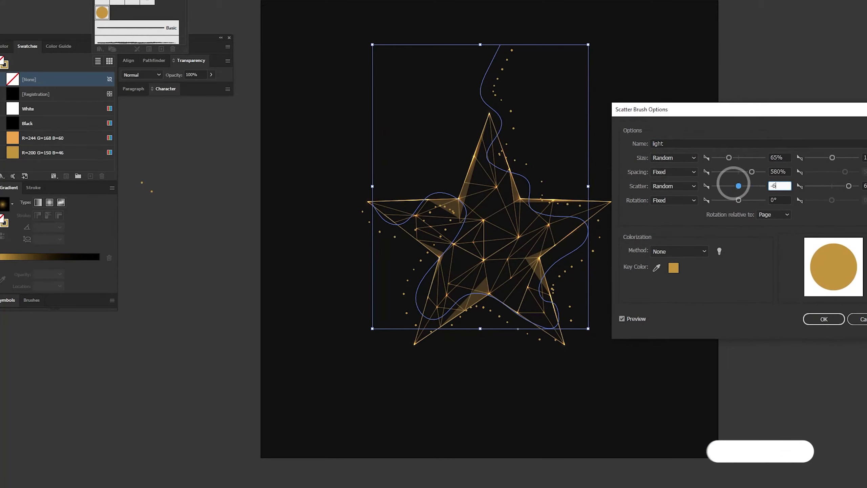
key(Return)
click(538, 301)
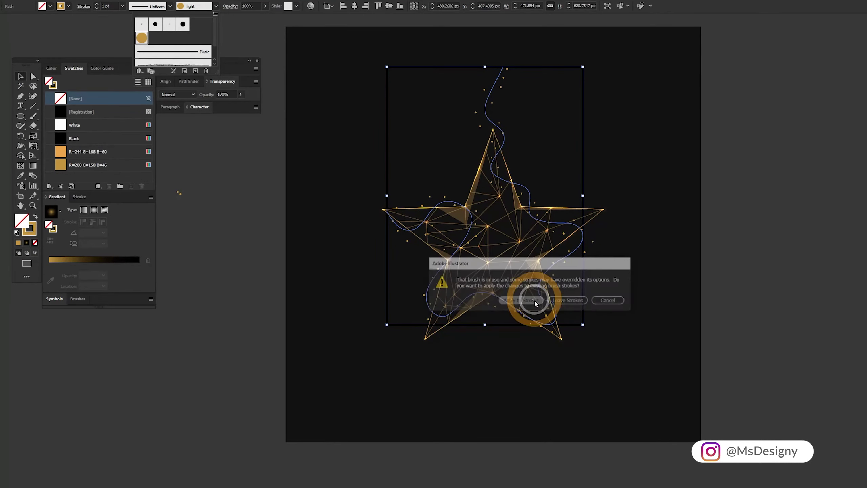
click(261, 197)
Step: Paint more light-brush sparkle strokes over the left side and above the star
click(34, 116)
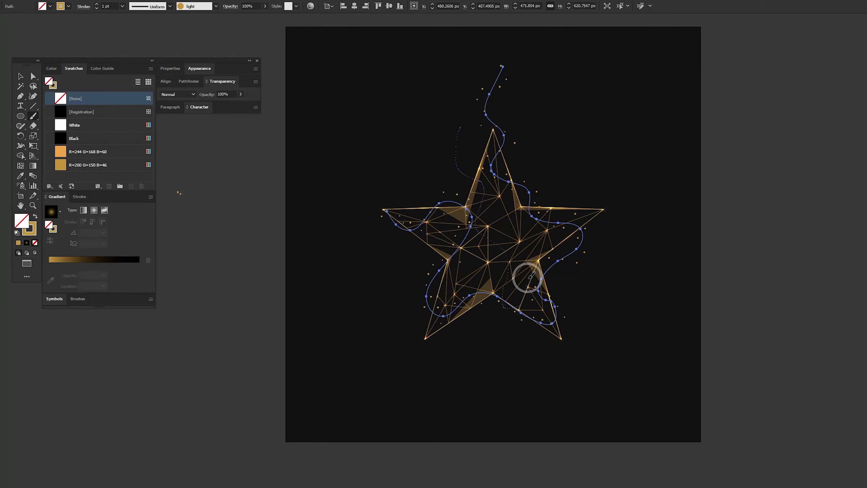
key(ctrl+shift+a)
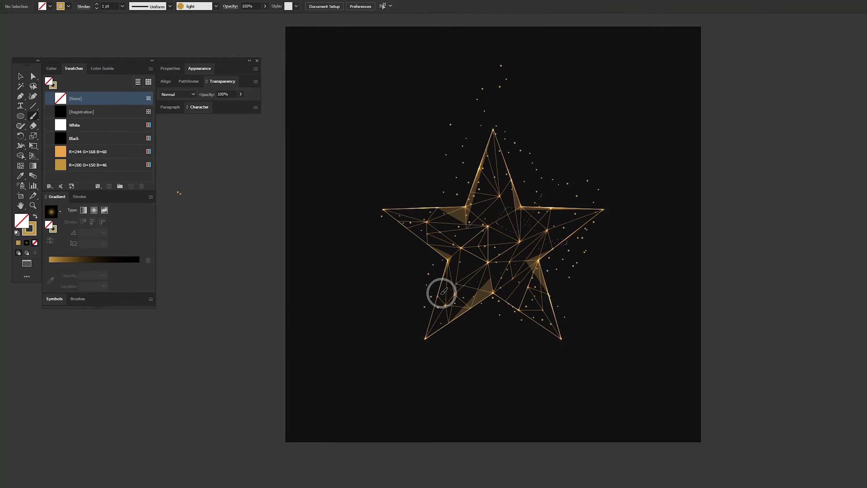
drag(384, 197, 507, 226)
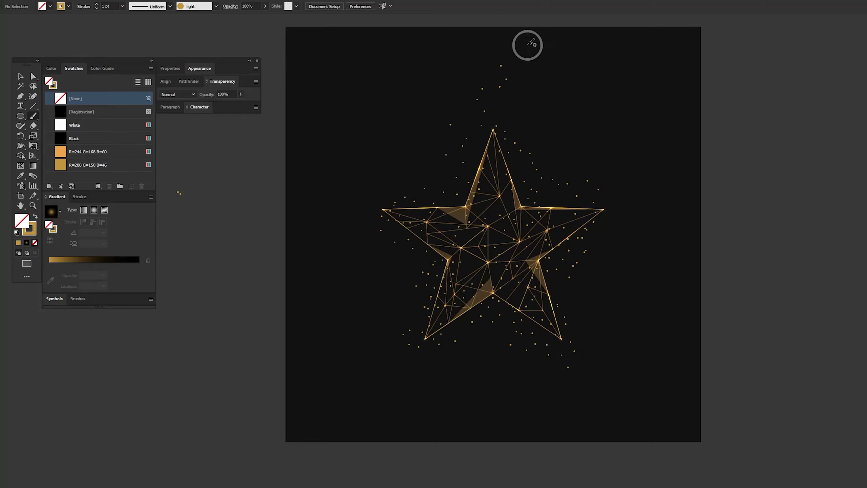
drag(527, 45, 556, 163)
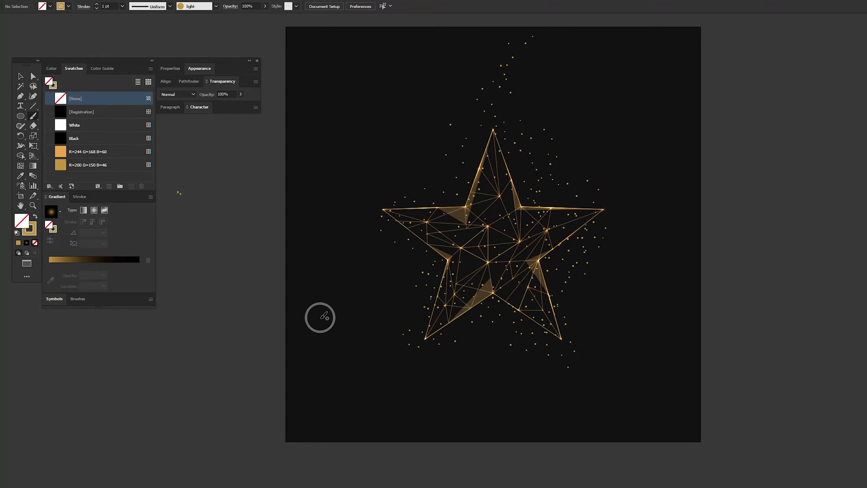
ctrl+click(555, 166)
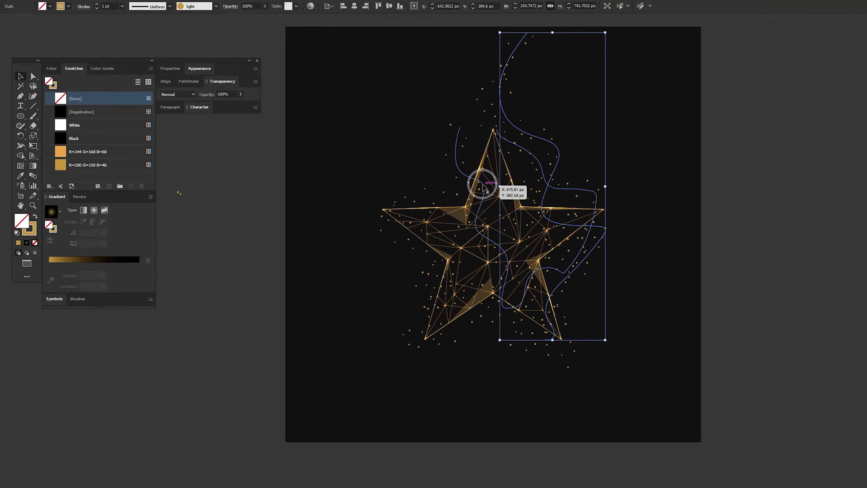
Step: Lock the brush path and star group, then expand the wavy stroke's appearance
key(ctrl+2)
click(478, 169)
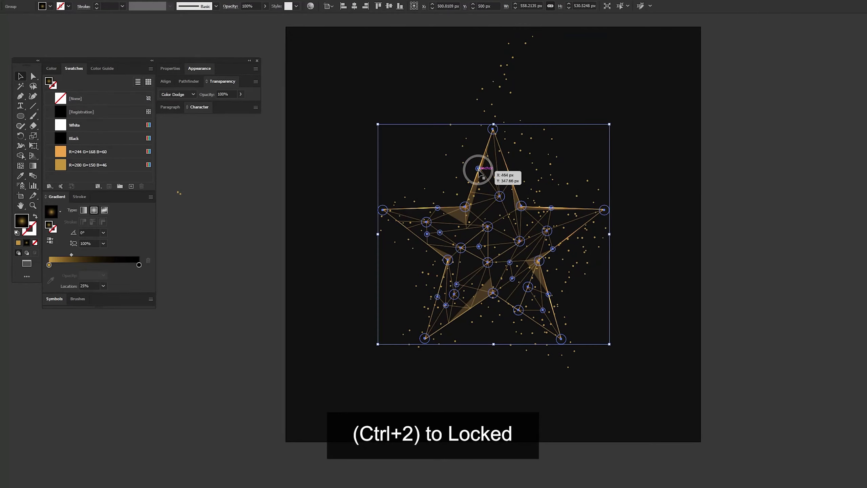
key(ctrl+2)
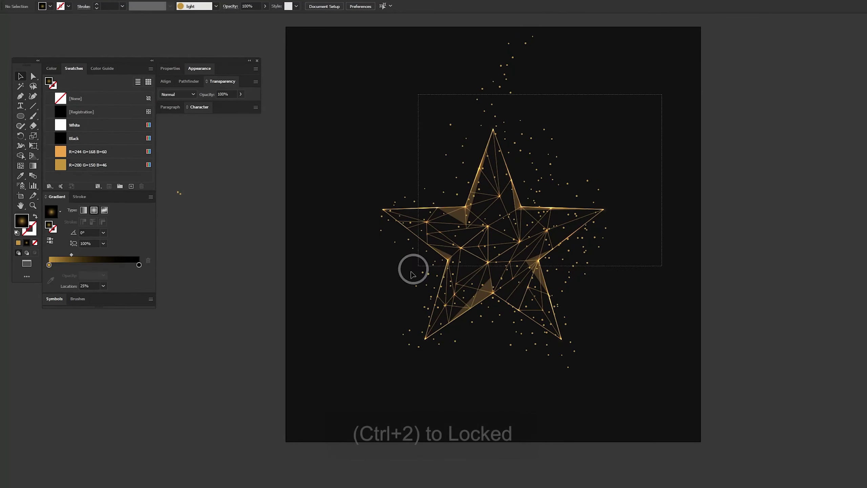
drag(408, 296, 327, 344)
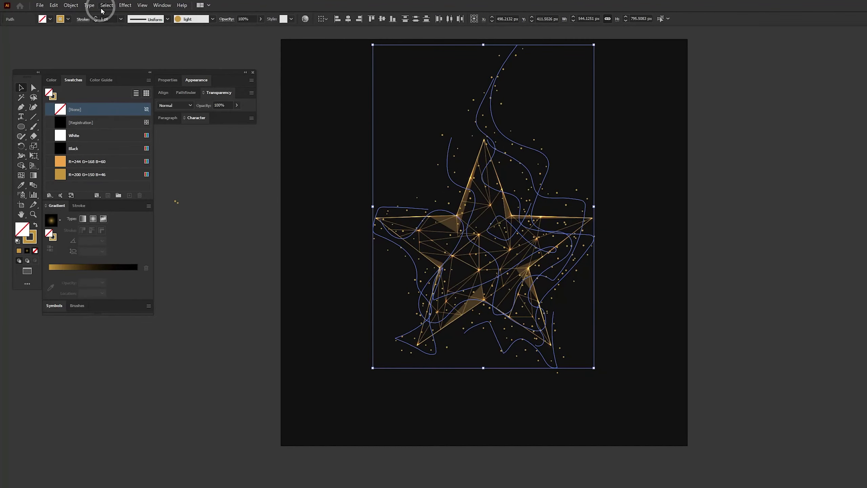
click(101, 9)
mouse_move(70, 5)
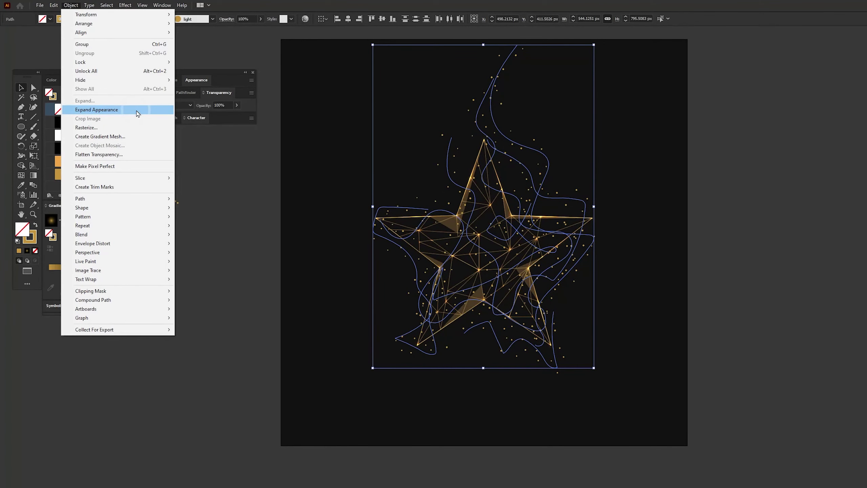
click(137, 110)
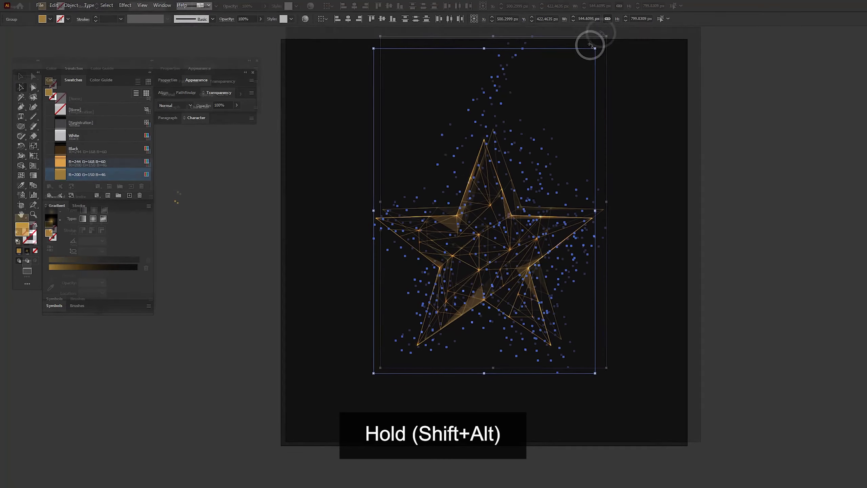
Step: Scale down and reposition the expanded dot group around the star
drag(607, 36, 602, 42)
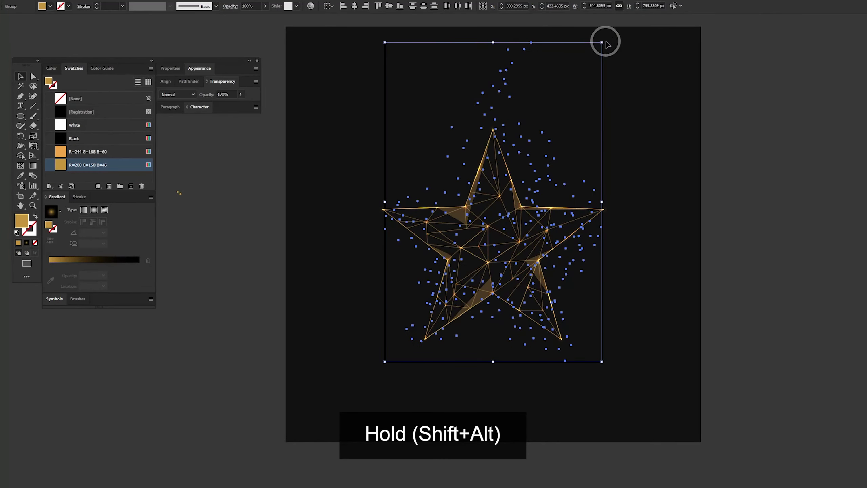
drag(493, 43, 493, 74)
click(746, 299)
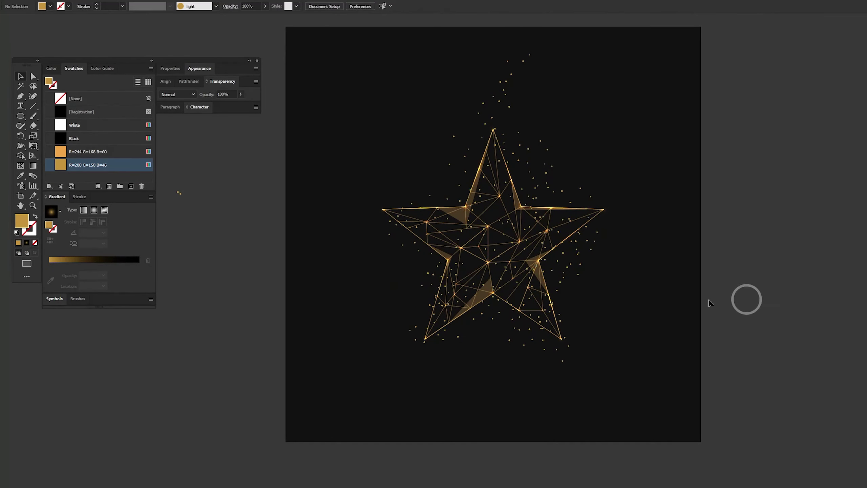
drag(508, 219, 522, 222)
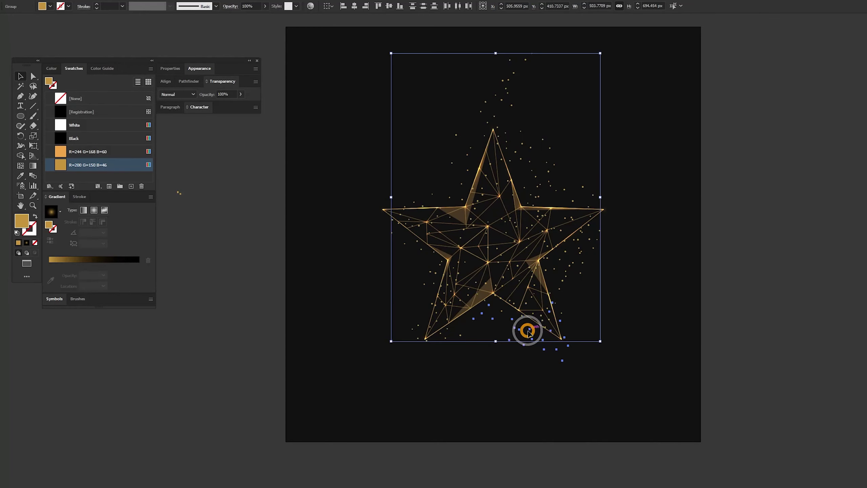
drag(528, 330, 526, 314)
click(595, 374)
click(589, 245)
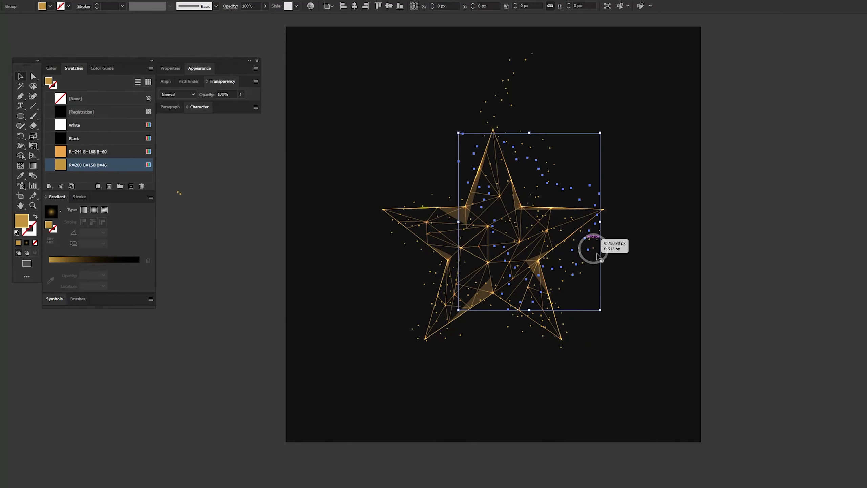
click(597, 227)
click(843, 329)
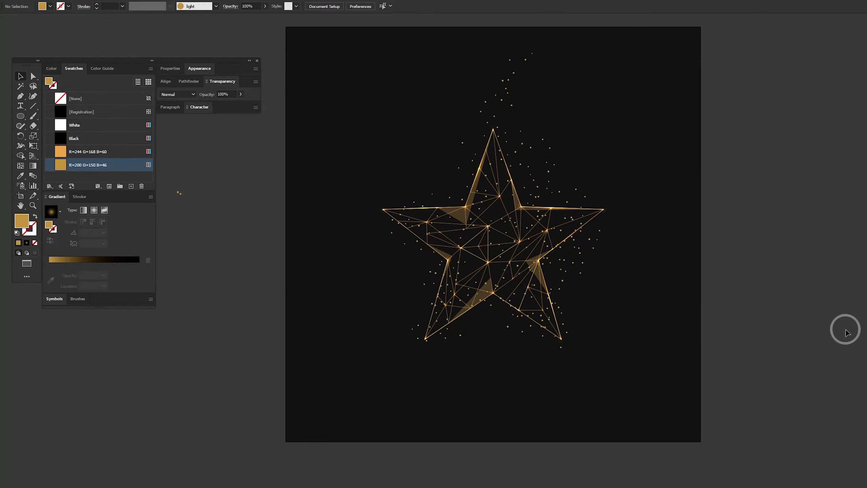
scroll(559, 213, up, 2)
Step: Draw a radial gold gradient circle, shrink it onto the star's top, and blend it in Screen mode
click(91, 260)
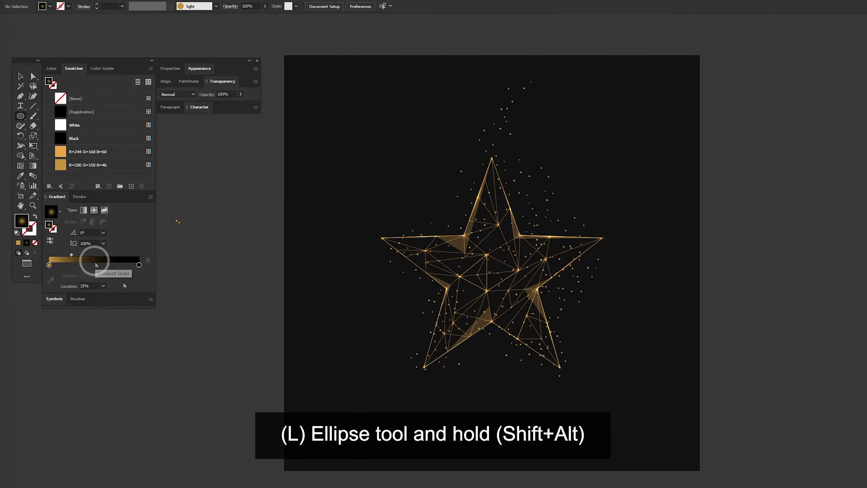
key(l)
drag(521, 232, 641, 352)
key(v)
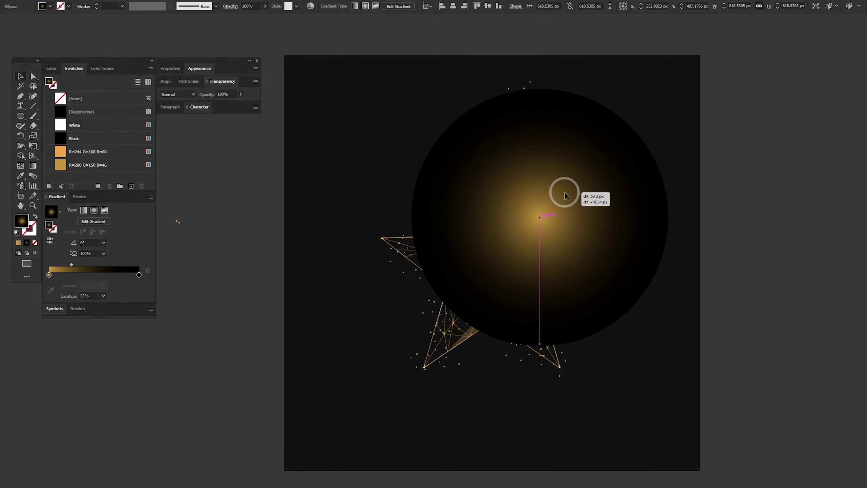
drag(554, 202, 569, 199)
drag(657, 91, 511, 239)
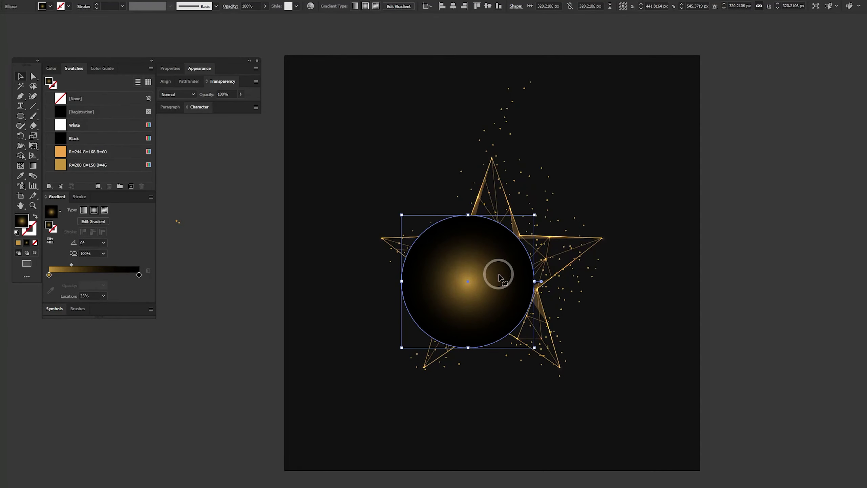
drag(499, 273, 551, 193)
click(188, 94)
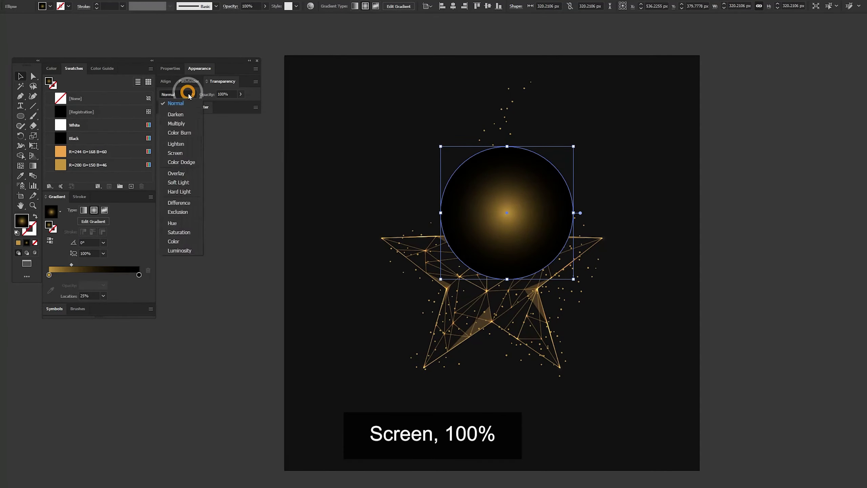
click(179, 153)
Step: Move the Screen glow right and down, trying squashed and rotated shapes but undoing them
click(453, 180)
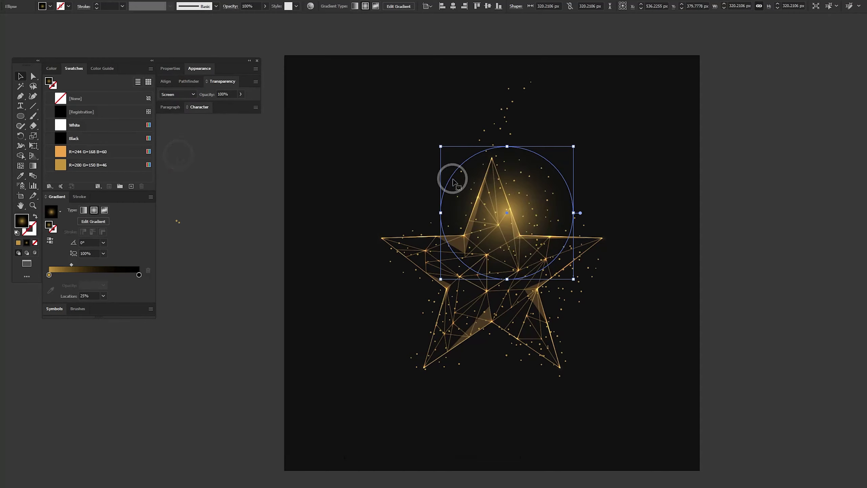
drag(519, 220, 563, 245)
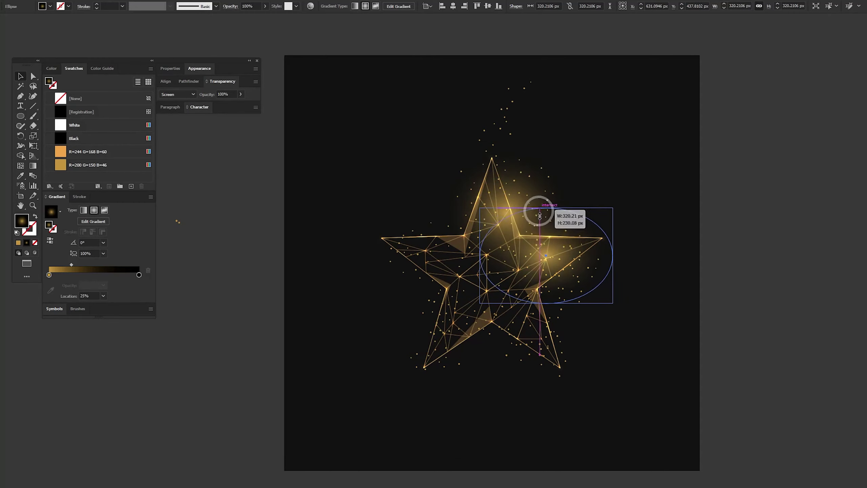
drag(548, 171, 543, 199)
key(ctrl+z)
key(ctrl+z)
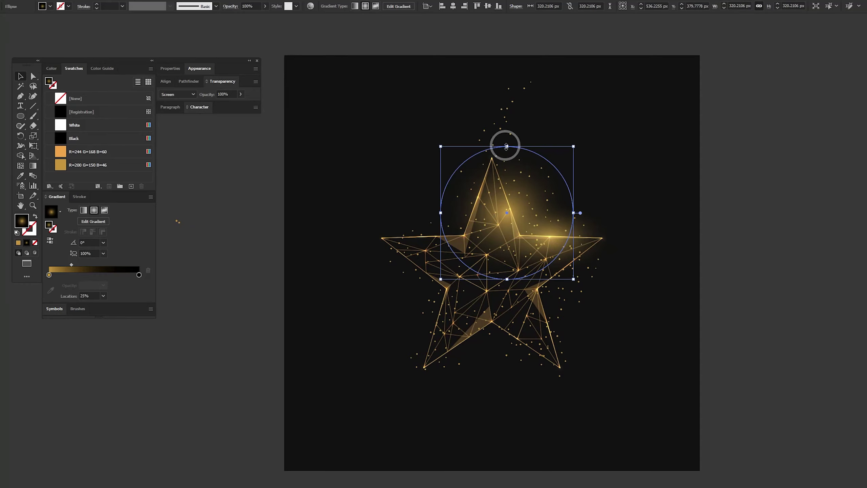
mouse_move(507, 147)
mouse_down()
mouse_move(507, 199)
mouse_move(563, 209)
mouse_move(491, 168)
mouse_up()
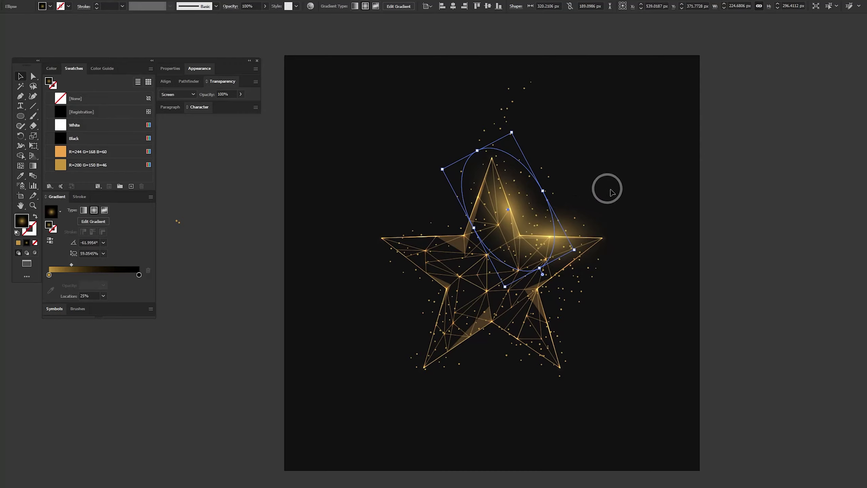
key(ctrl+z)
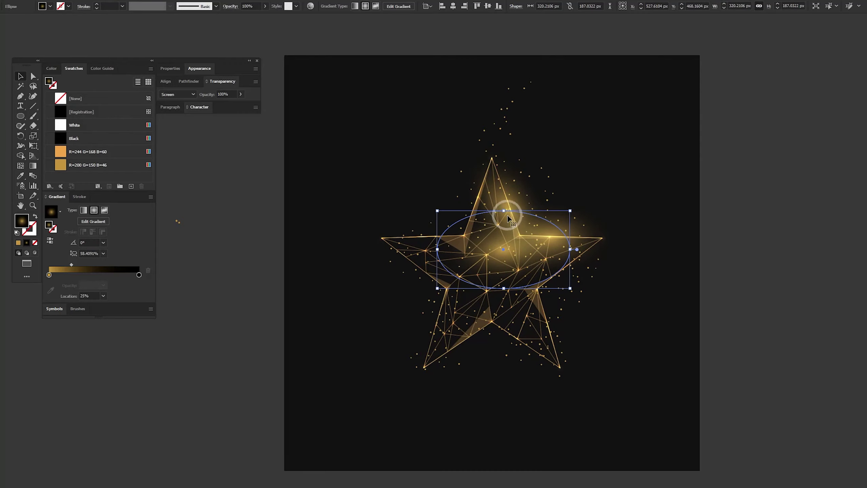
Step: Stretch the glow taller, lower it onto the star, and draw a large gradient circle centred on the star
drag(504, 210, 504, 163)
drag(570, 162, 573, 159)
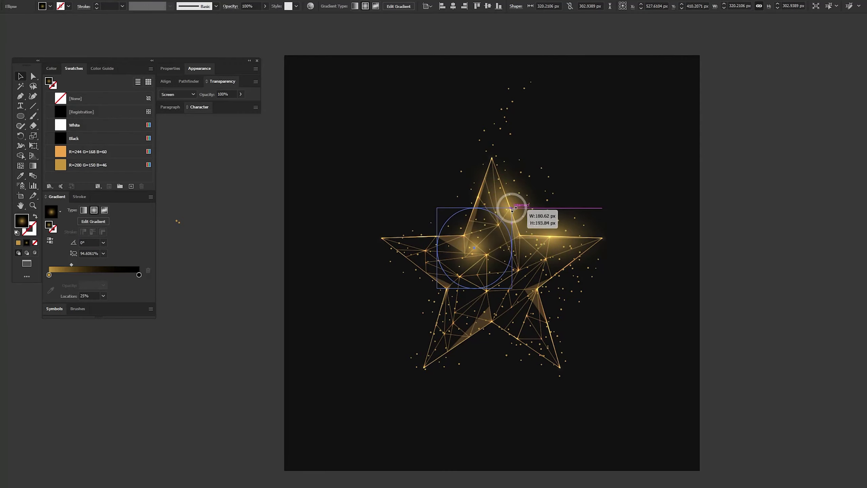
drag(513, 237, 513, 248)
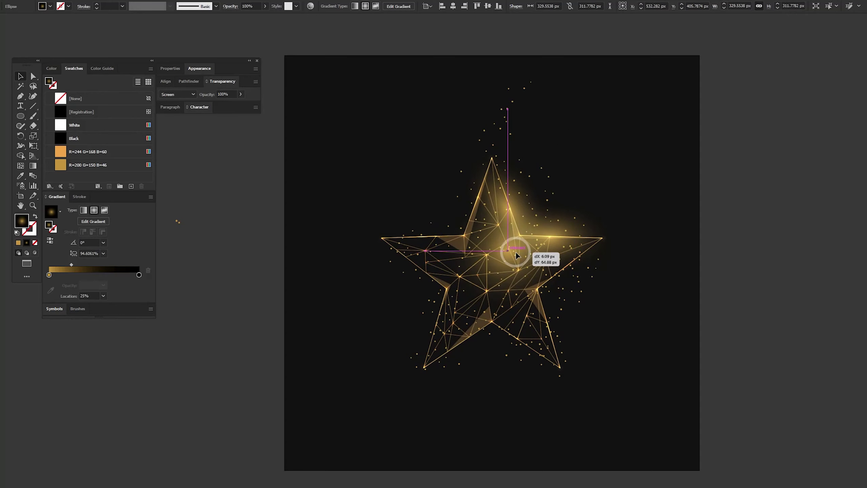
mouse_move(513, 203)
mouse_down()
mouse_move(517, 185)
mouse_move(574, 225)
mouse_up()
key(l)
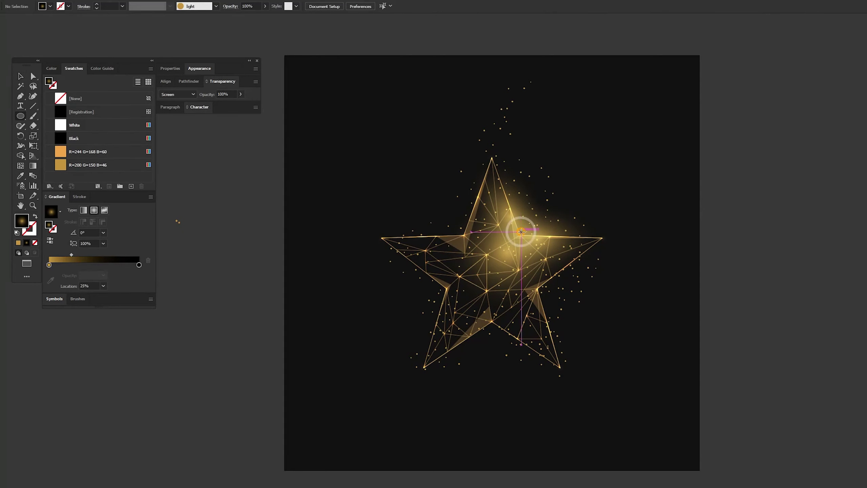
drag(521, 231, 644, 355)
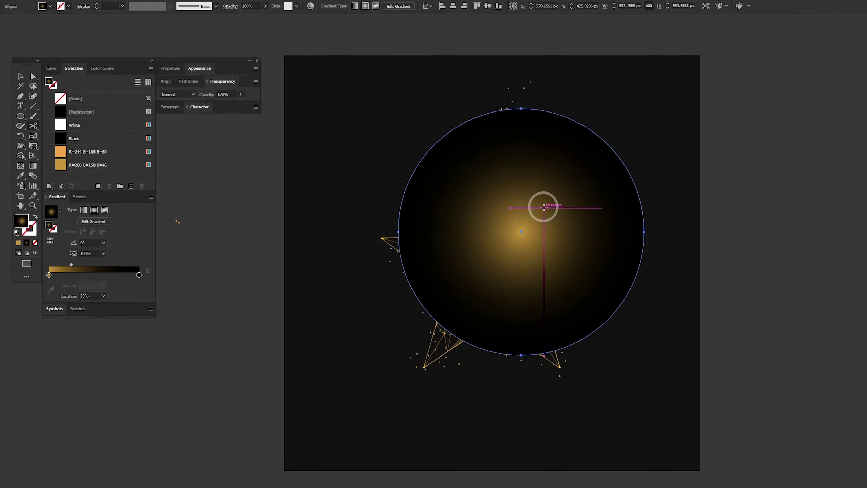
Step: Set the large gradient circle's blend mode to Screen
key(v)
click(177, 95)
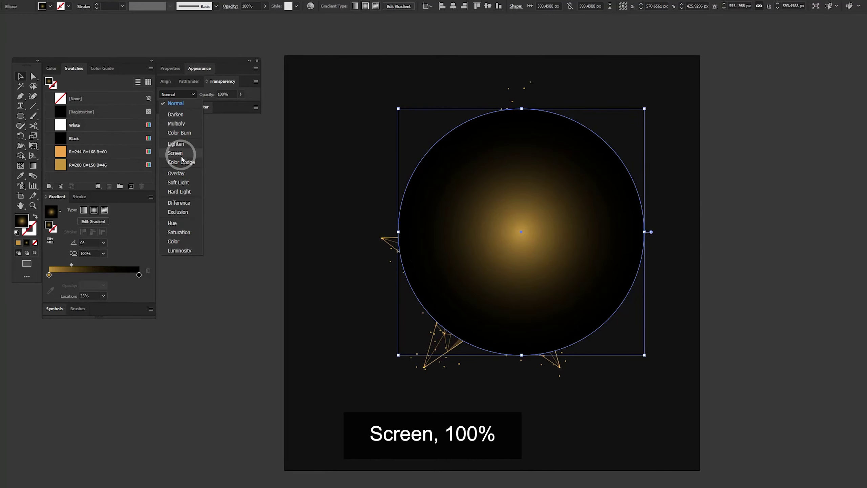
click(181, 156)
Step: Scale the large glow down and centre it over the star, then deselect
drag(535, 200, 554, 185)
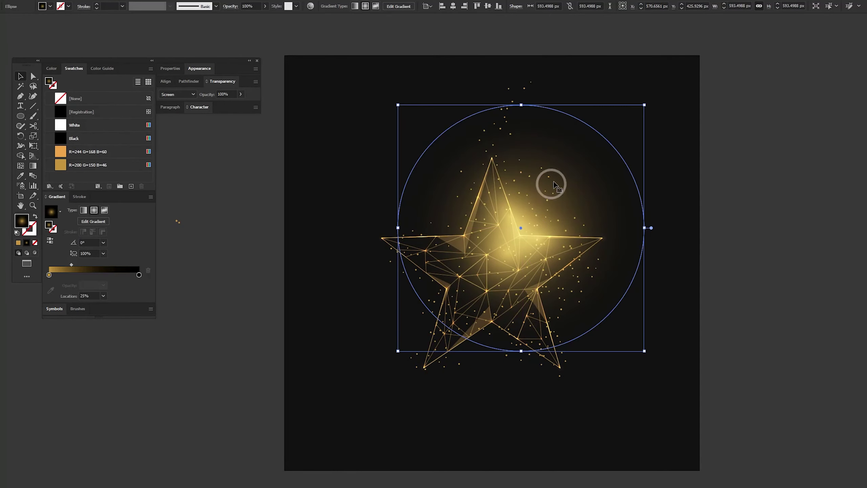
drag(644, 105, 642, 99)
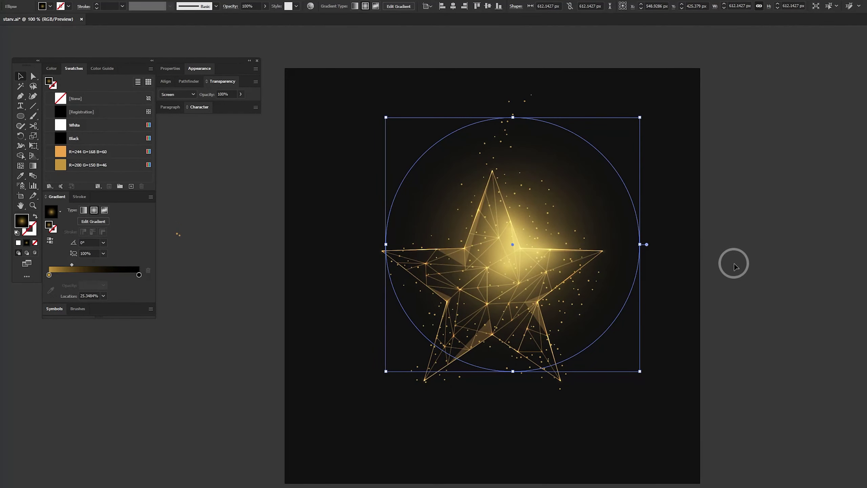
drag(565, 213, 575, 213)
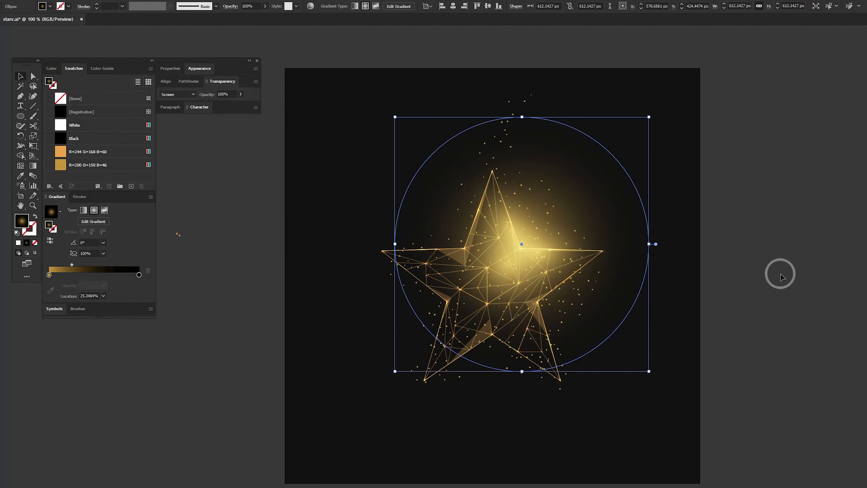
drag(561, 251, 546, 214)
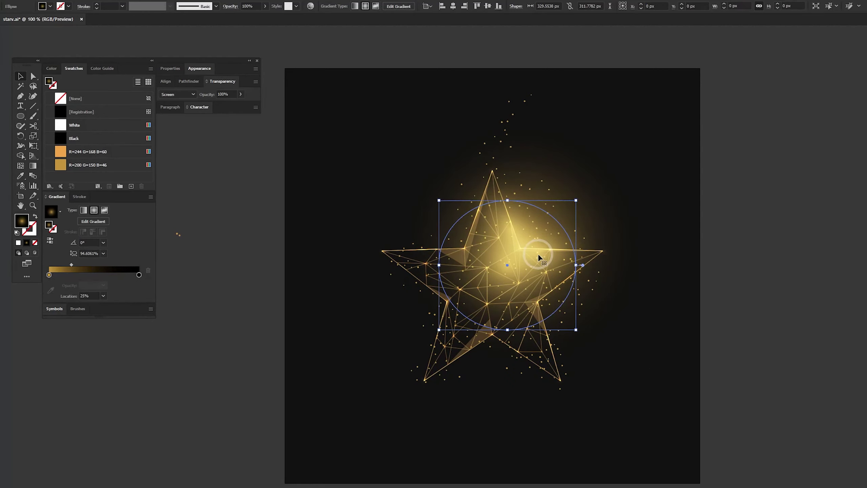
drag(579, 175, 538, 225)
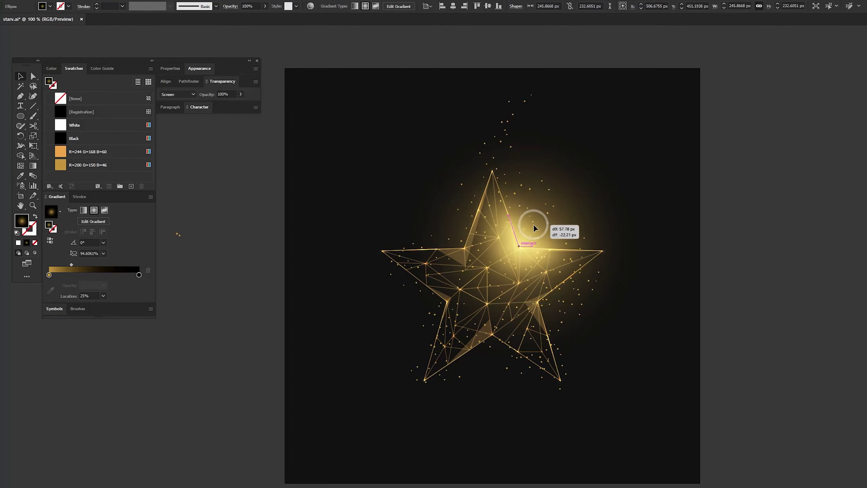
click(798, 282)
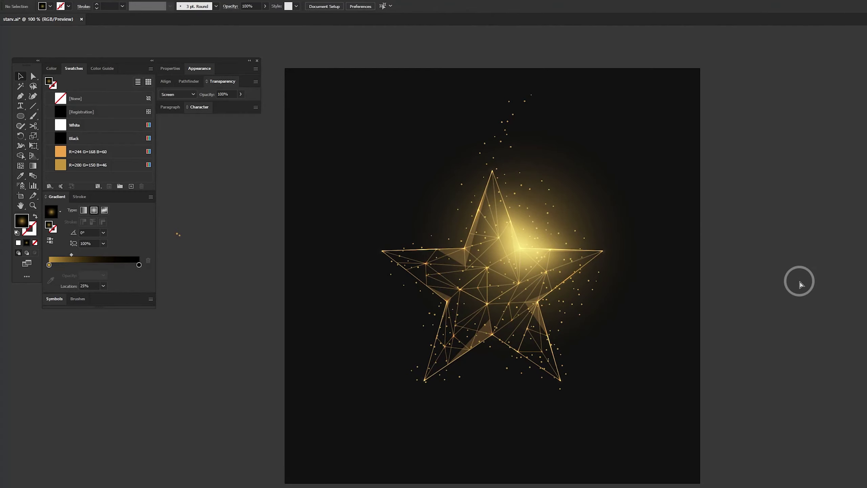